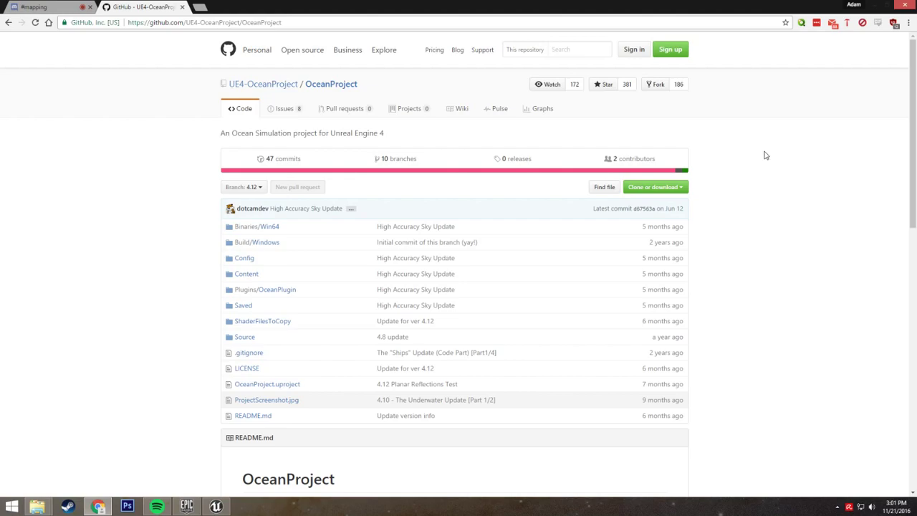
# Examine the OceanProject repository page on GitHub, including its file list, README feature list and web address
pyautogui.scroll(1, 764, 156)
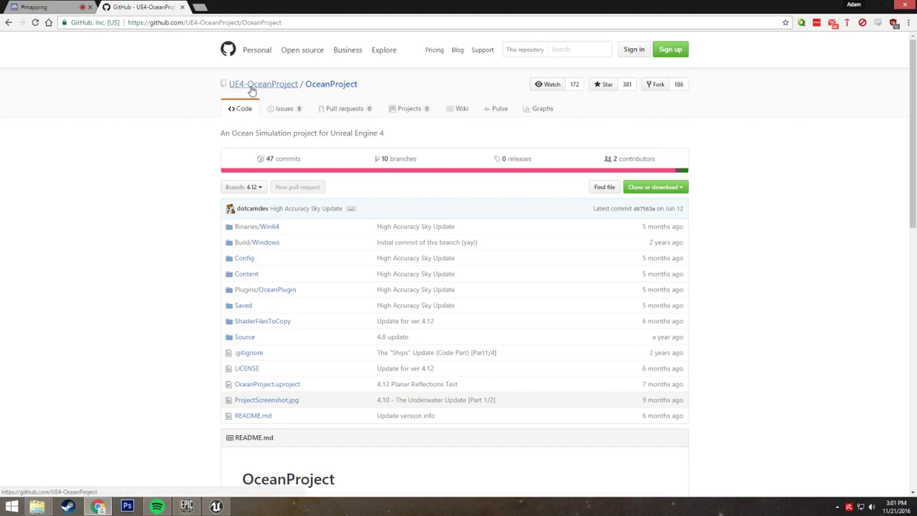
pyautogui.scroll(-6, 115, 143)
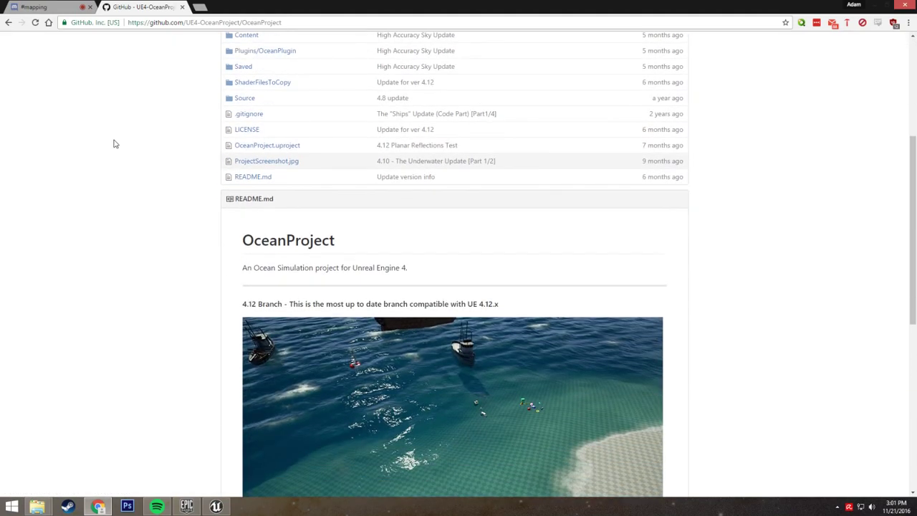
pyautogui.scroll(-2, 82, 258)
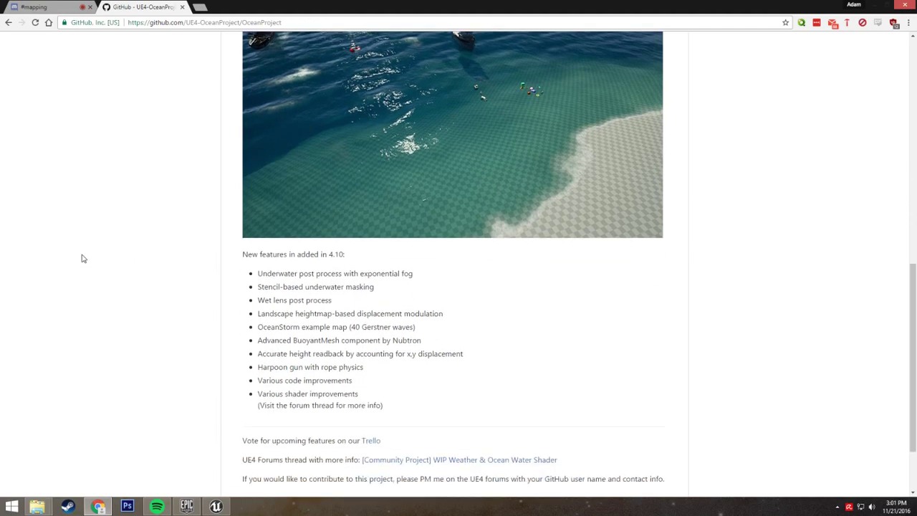
pyautogui.scroll(4, 108, 241)
pyautogui.scroll(-1, 113, 251)
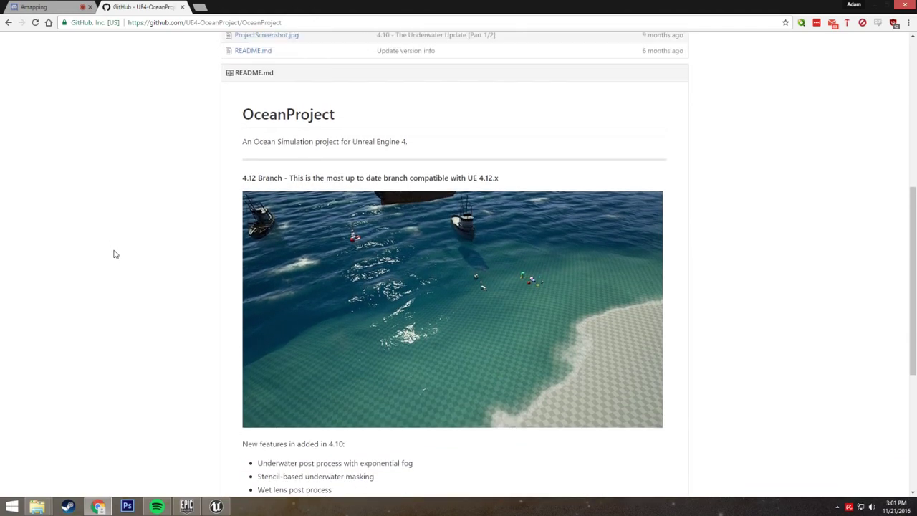
pyautogui.scroll(5, 114, 253)
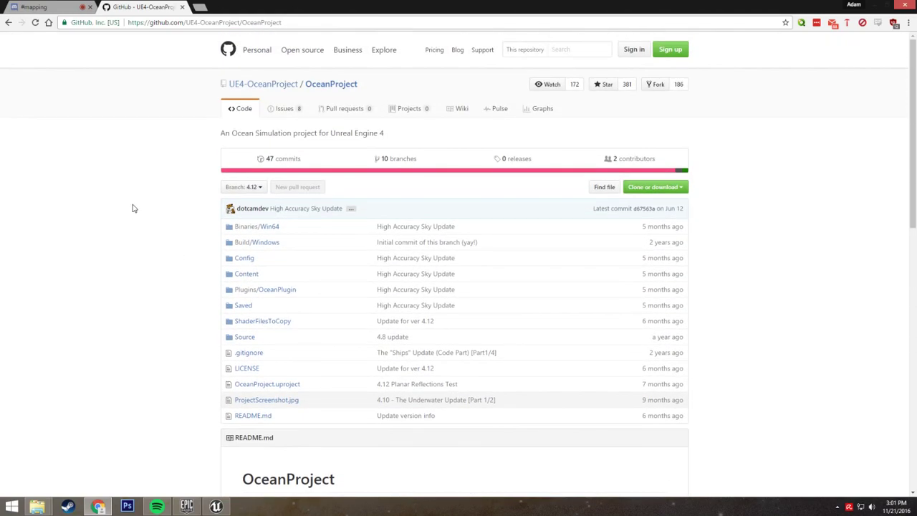
pyautogui.scroll(-3, 172, 176)
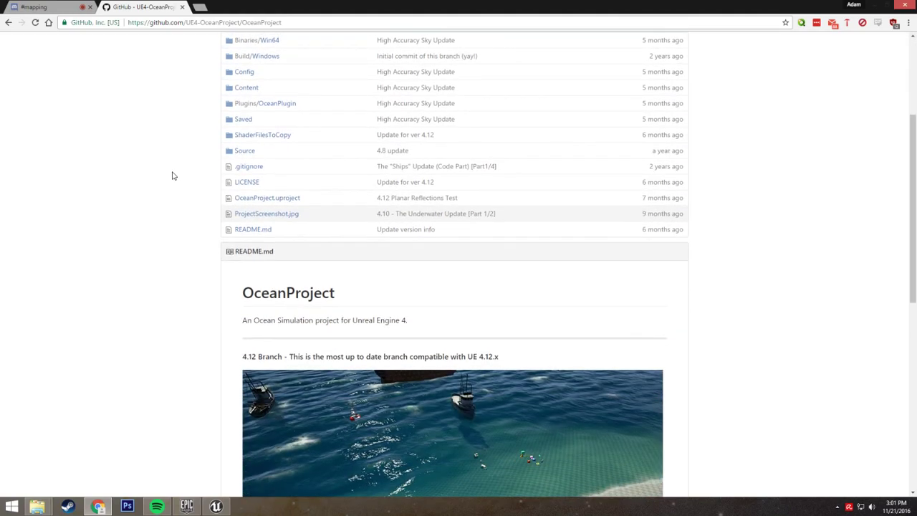
pyautogui.scroll(3, 172, 176)
pyautogui.click(129, 22)
pyautogui.moveTo(128, 22); pyautogui.dragTo(136, 22)
pyautogui.click(318, 23)
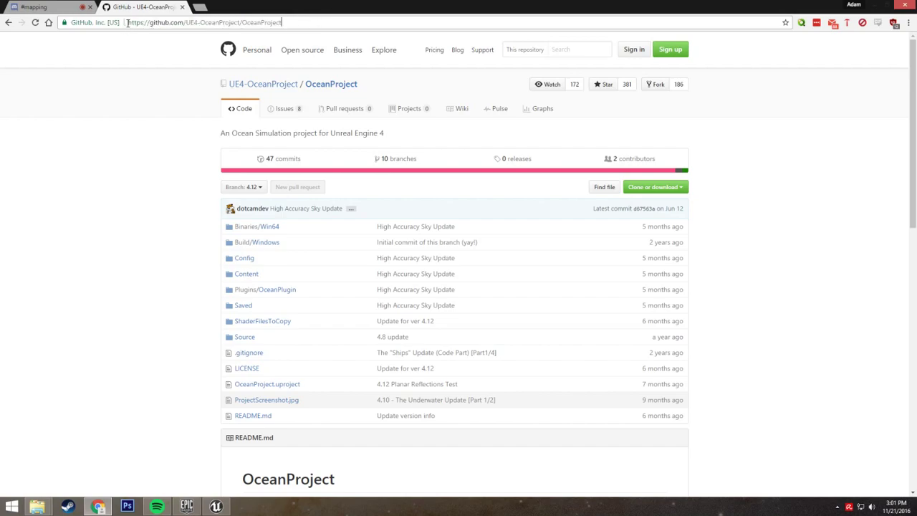
pyautogui.moveTo(149, 23); pyautogui.dragTo(322, 23)
pyautogui.click(322, 23)
pyautogui.scroll(-2, 179, 185)
pyautogui.scroll(2, 184, 179)
pyautogui.scroll(-2, 377, 147)
pyautogui.scroll(2, 687, 139)
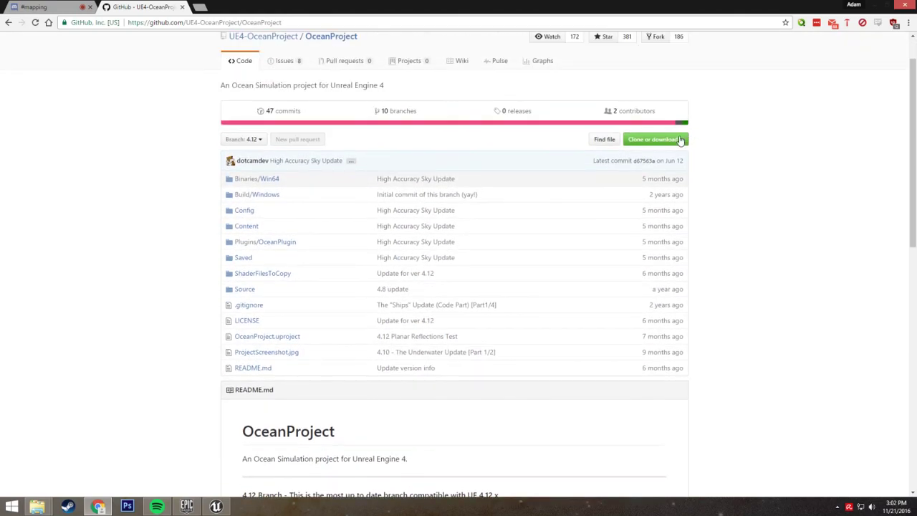
# Start downloading the repository's 4.12 branch as a ZIP archive and cancel the save
pyautogui.click(675, 140)
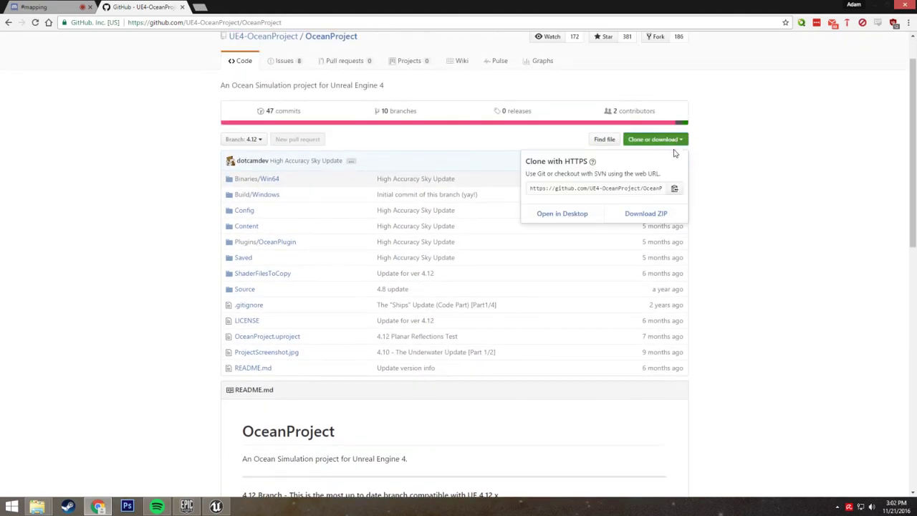
pyautogui.click(646, 214)
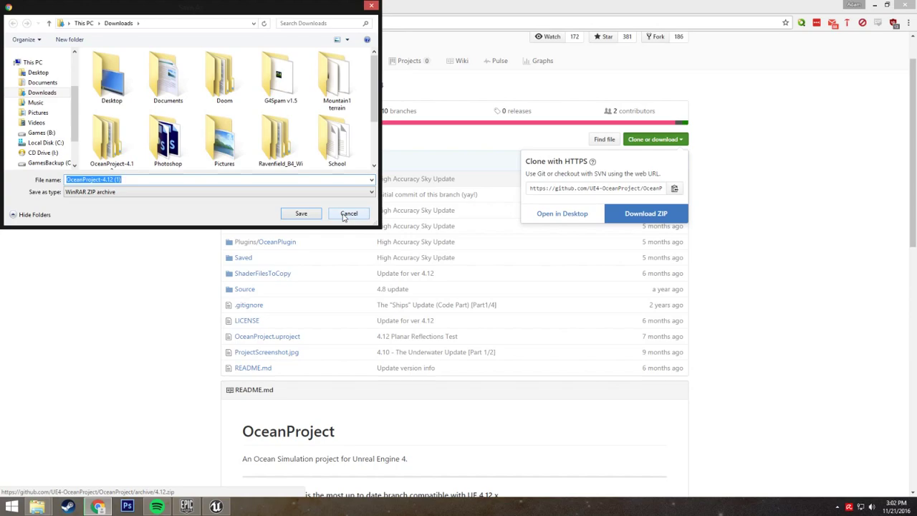
pyautogui.click(349, 213)
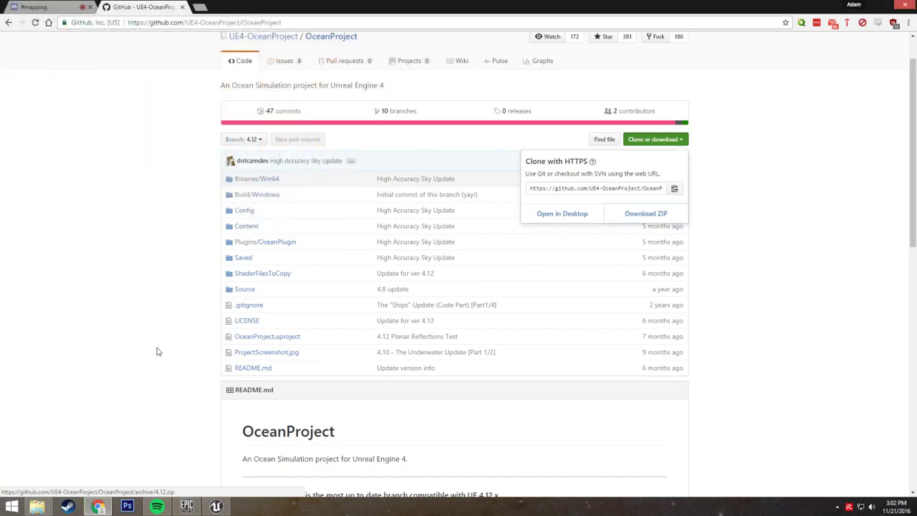
# Switch to File Explorer, go to the Downloads folder and check the extraction options for the OceanProject-4.12 archive
pyautogui.moveTo(38, 507)
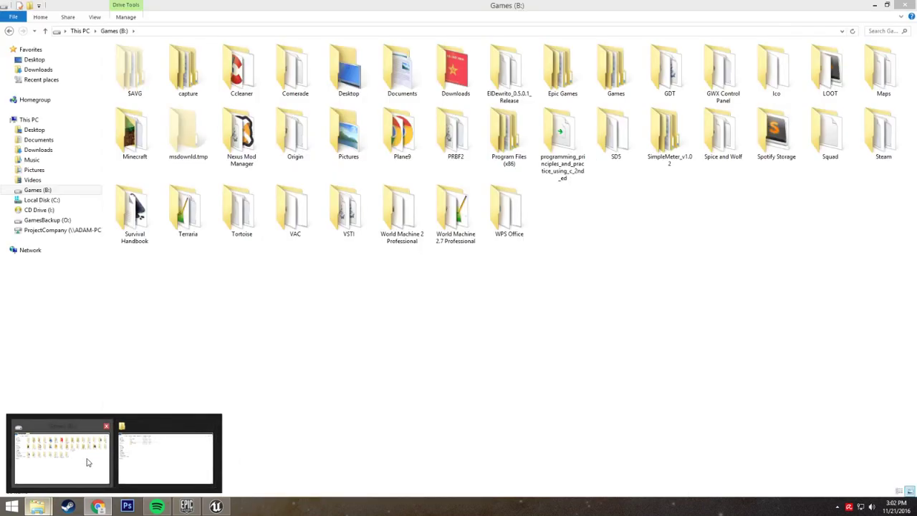
pyautogui.click(165, 458)
pyautogui.click(72, 70)
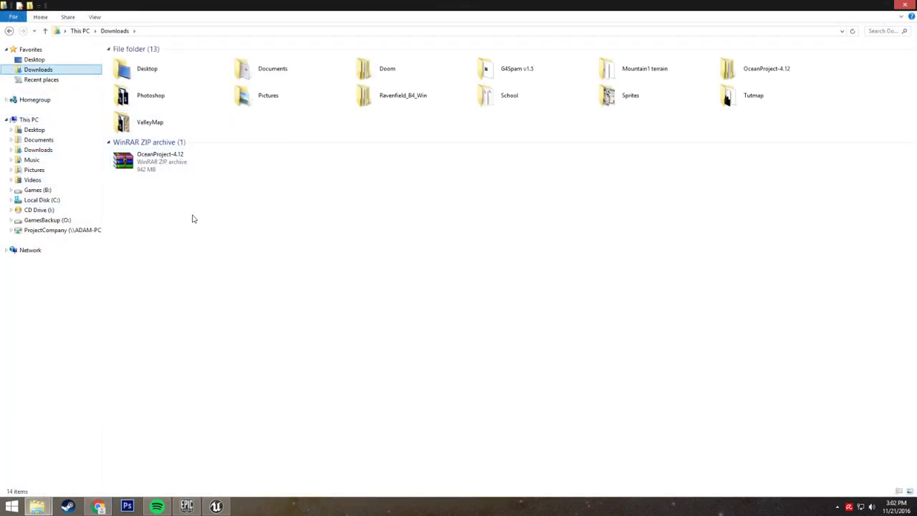
pyautogui.click(147, 162)
pyautogui.rightClick(175, 164)
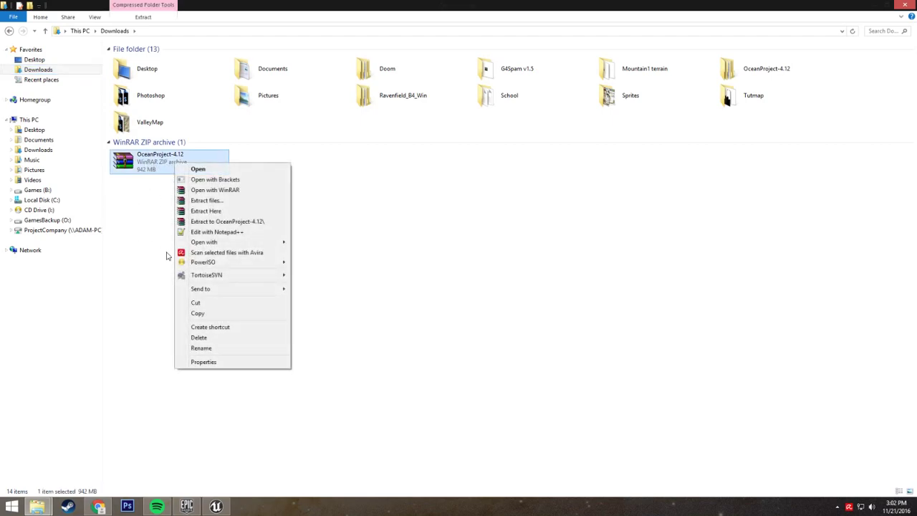
pyautogui.click(168, 254)
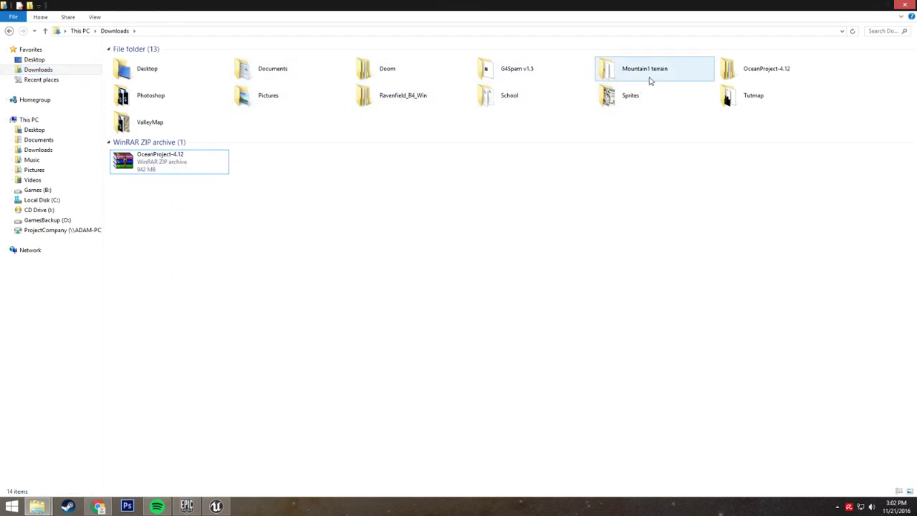
# Open the Content folder inside the extracted OceanProject-4.12 project
pyautogui.doubleClick(744, 76)
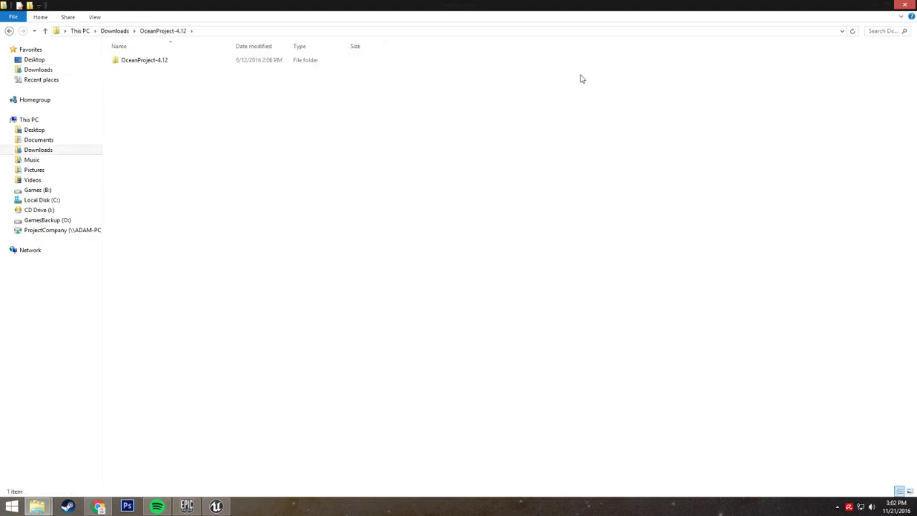
pyautogui.doubleClick(147, 60)
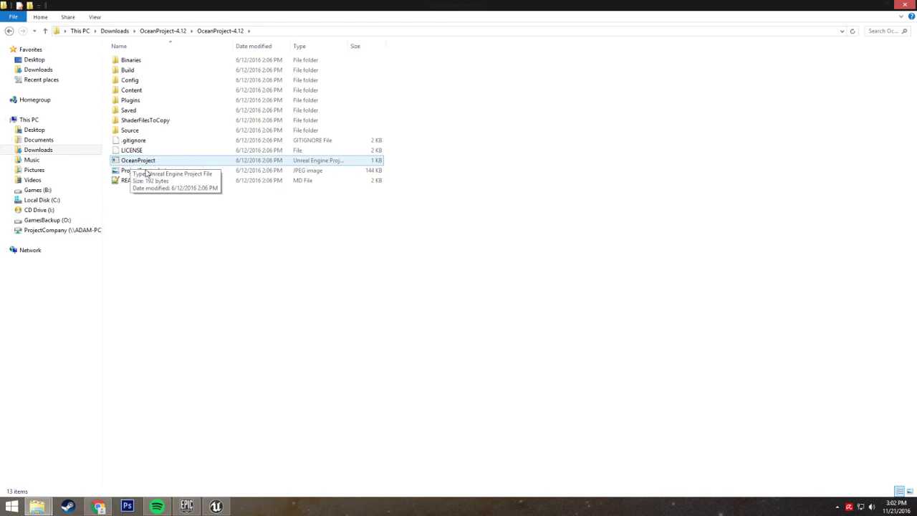
pyautogui.doubleClick(131, 90)
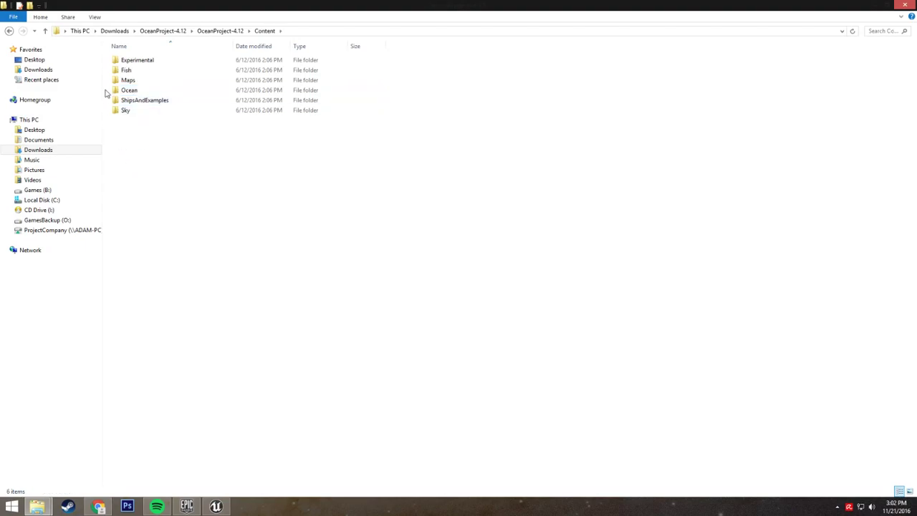
# Look through the project's Content subfolders, including the SFX folder in ShipsAndExamples, Sky and Fish
pyautogui.click(133, 92)
pyautogui.click(143, 62)
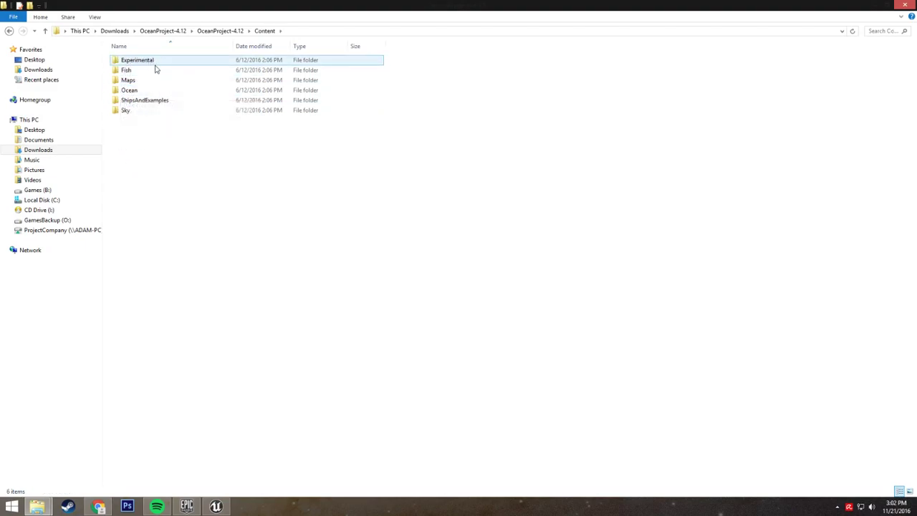
pyautogui.click(141, 109)
pyautogui.click(136, 93)
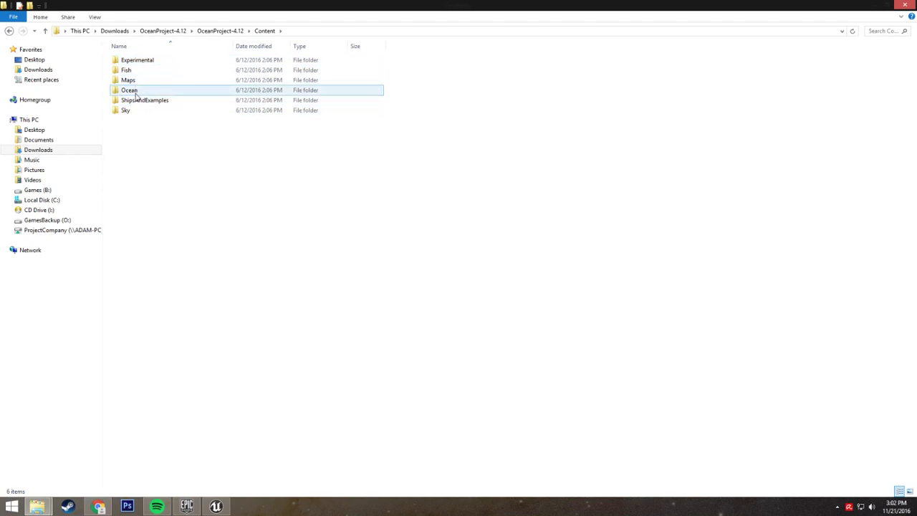
pyautogui.click(141, 81)
pyautogui.click(140, 71)
pyautogui.click(140, 102)
pyautogui.click(132, 115)
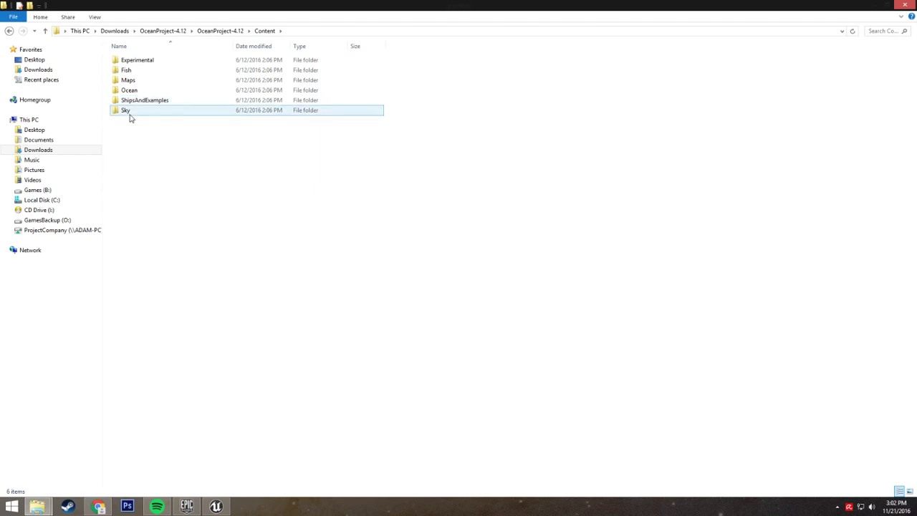
pyautogui.click(138, 103)
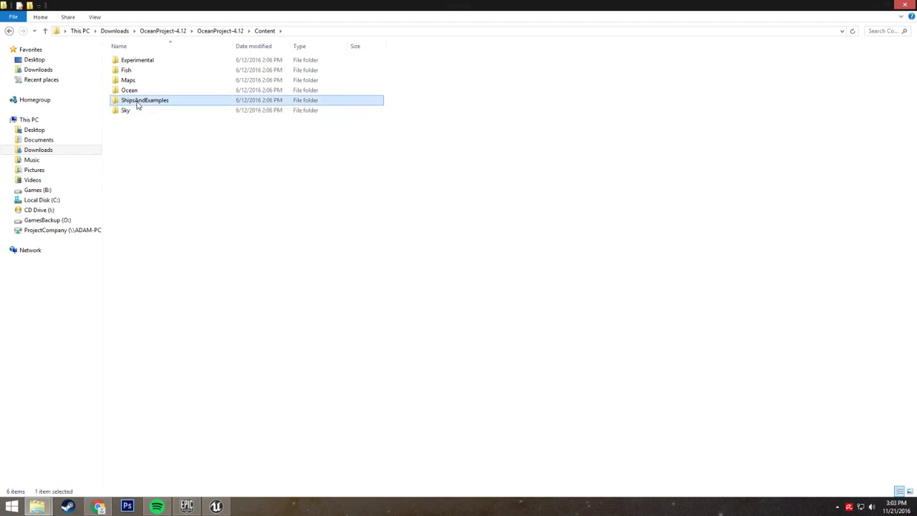
pyautogui.doubleClick(138, 104)
pyautogui.doubleClick(135, 142)
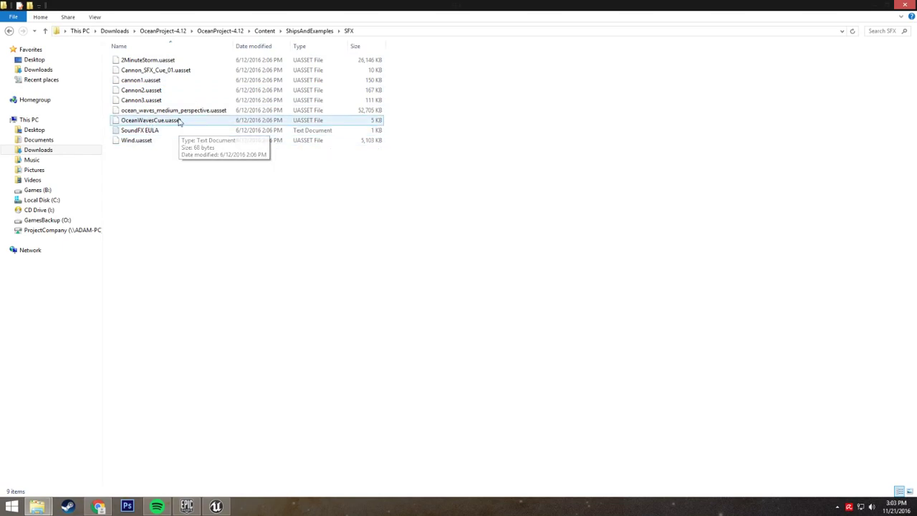
pyautogui.click(261, 35)
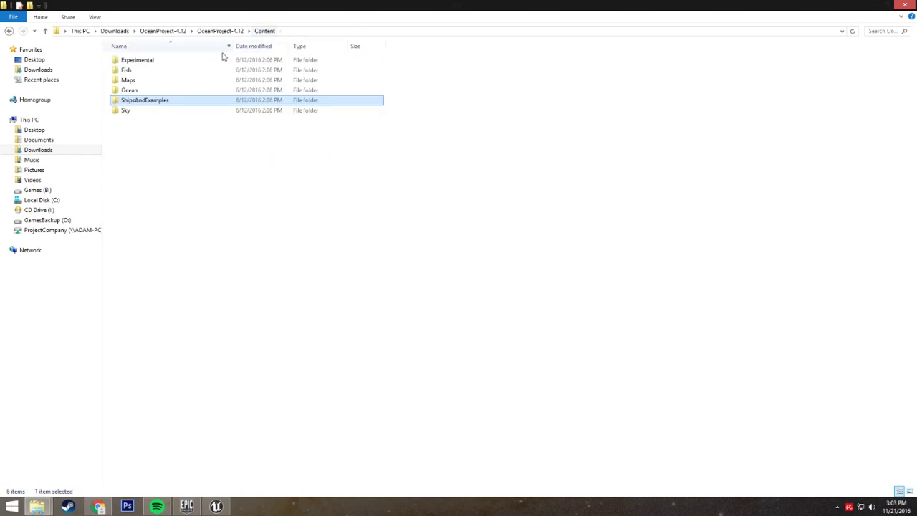
pyautogui.doubleClick(139, 113)
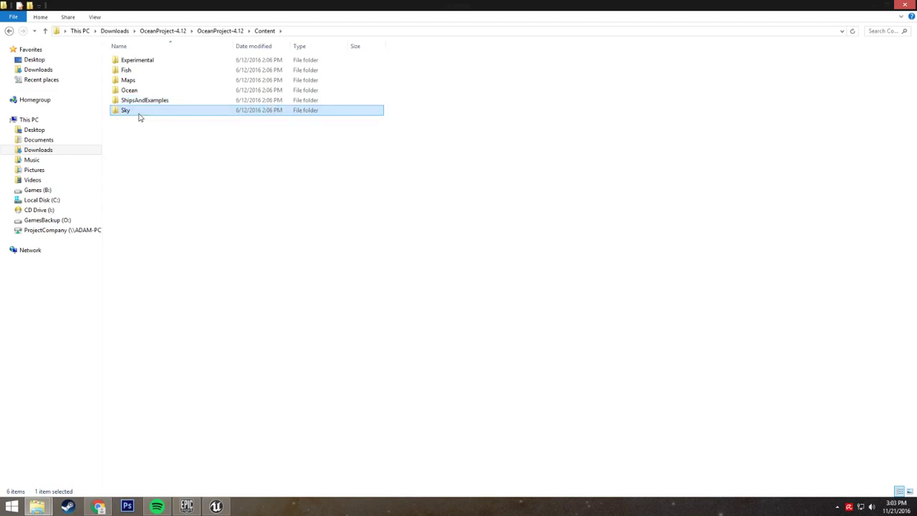
pyautogui.click(262, 33)
pyautogui.doubleClick(123, 71)
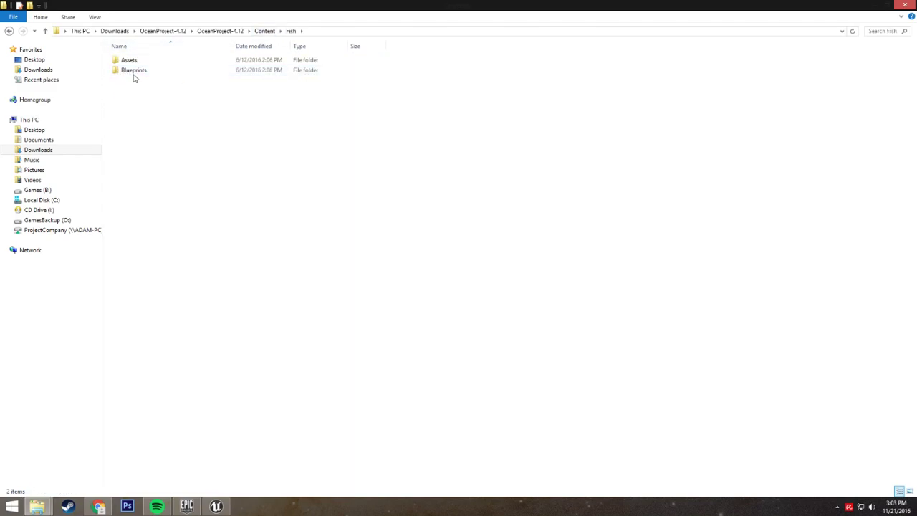
pyautogui.click(263, 32)
# Copy the Ocean folder into the Squad project's Content folder on the Games (B:) drive
pyautogui.click(133, 91)
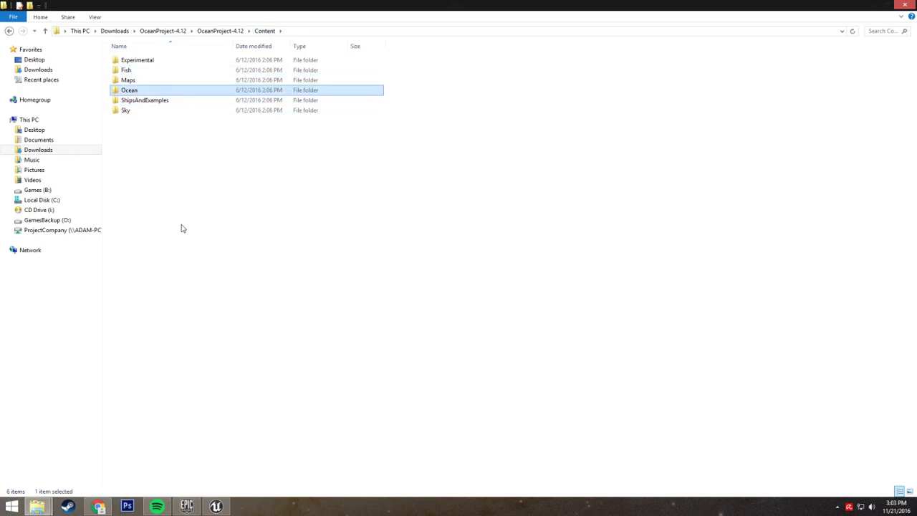
pyautogui.click(37, 506)
pyautogui.click(77, 438)
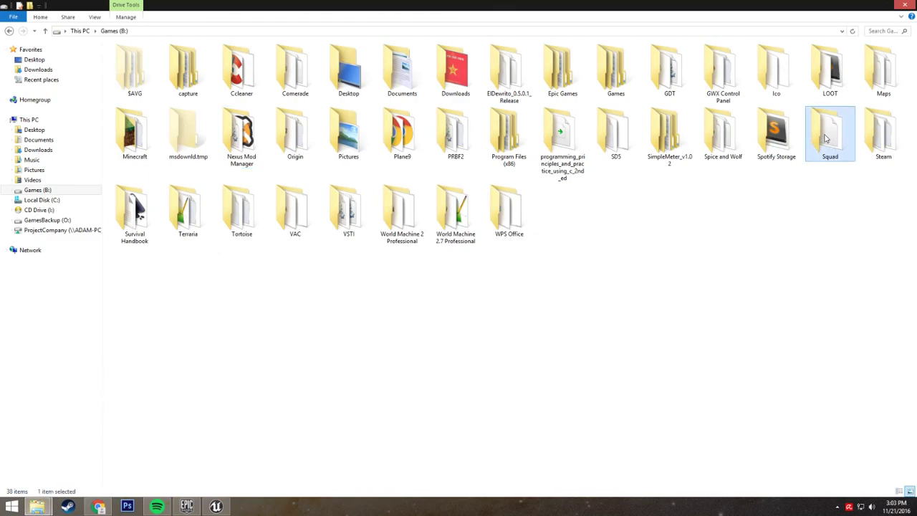
pyautogui.doubleClick(825, 138)
pyautogui.doubleClick(132, 79)
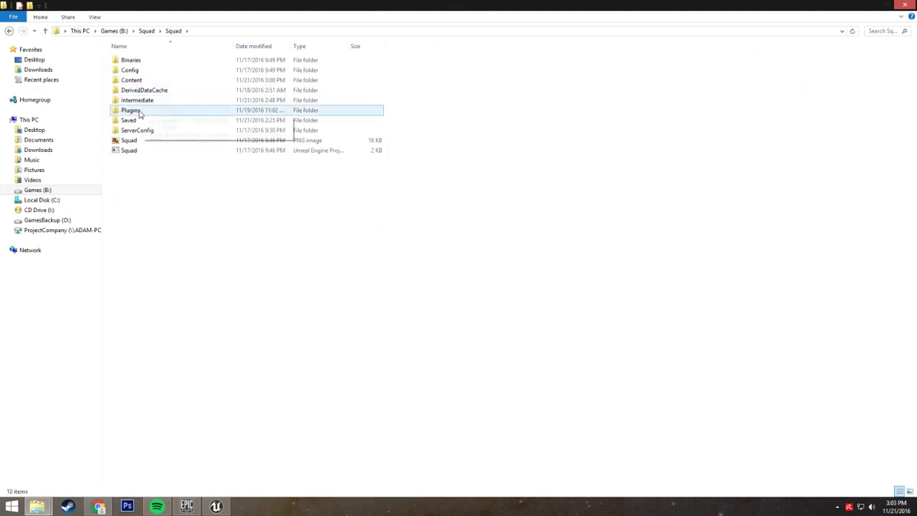
pyautogui.doubleClick(135, 79)
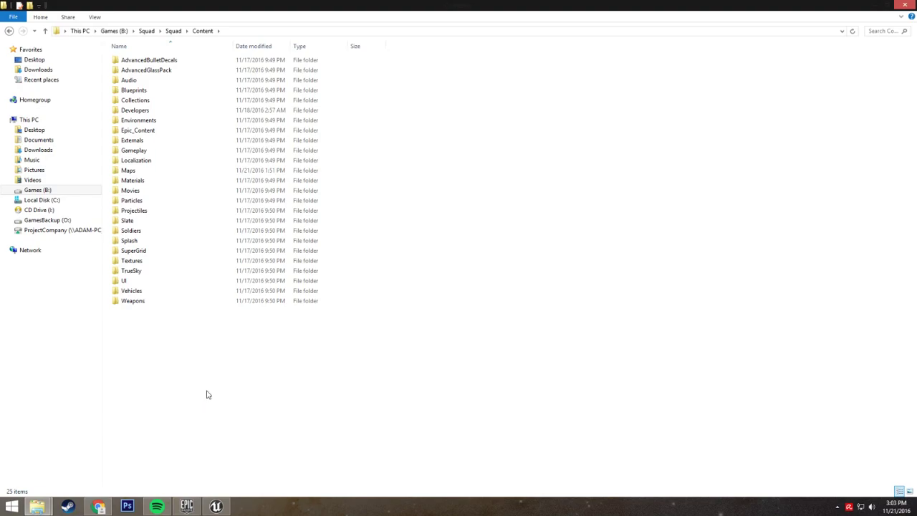
pyautogui.hotkey('ctrl', 'v')
pyautogui.click(166, 385)
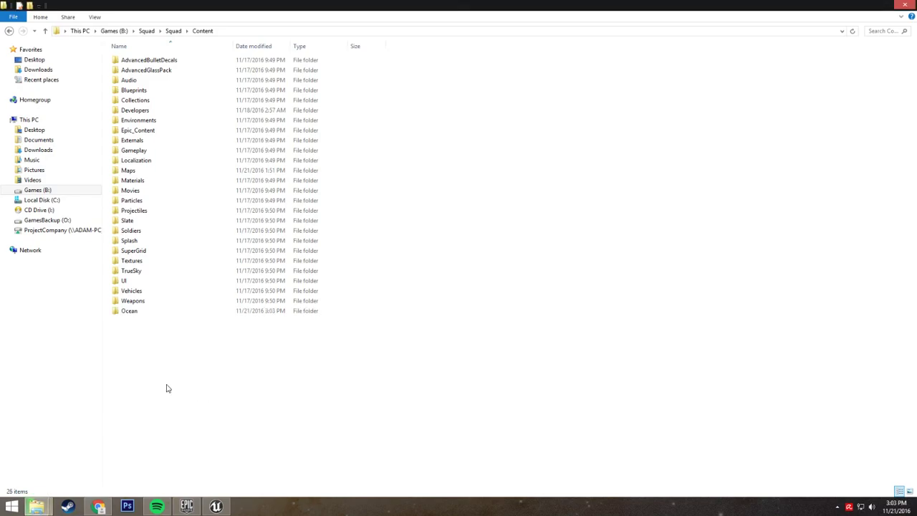
pyautogui.click(48, 508)
pyautogui.click(269, 462)
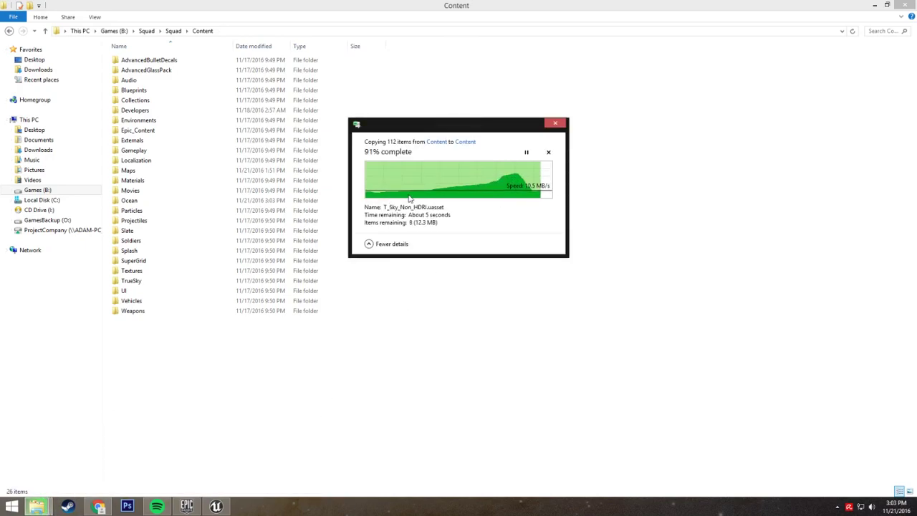
# Switch to Unreal Editor and open the M_Ocean_Versions folder under Content, Ocean, Materials
pyautogui.click(217, 507)
pyautogui.press('s')
pyautogui.moveTo(498, 261); pyautogui.dragTo(574, 278, button='right')
pyautogui.press('w')
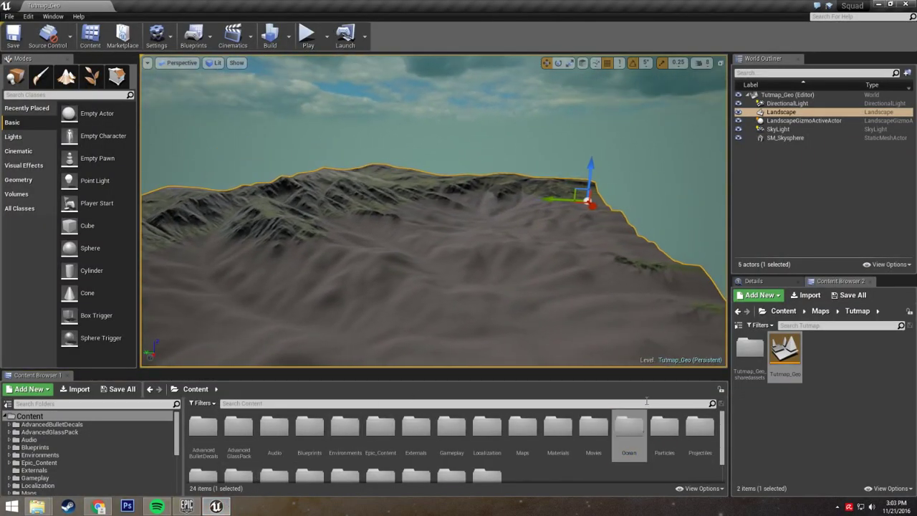
pyautogui.doubleClick(629, 428)
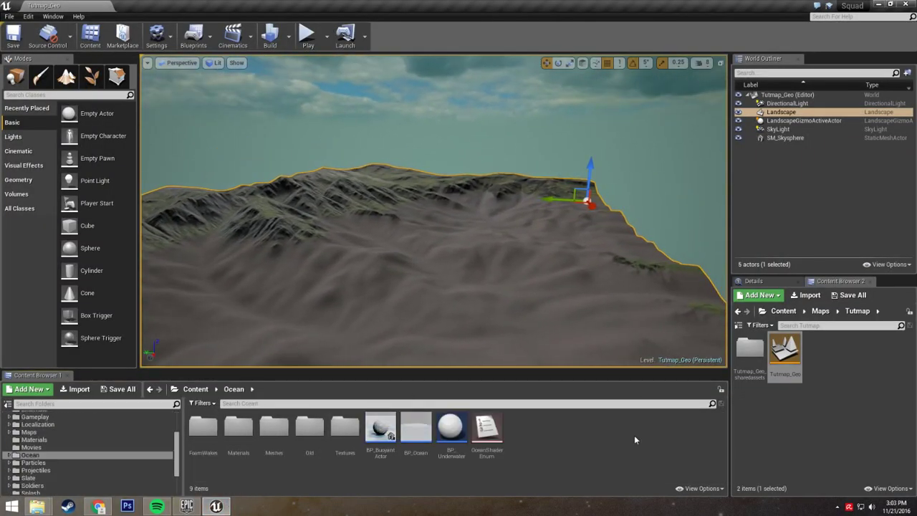
pyautogui.doubleClick(238, 428)
pyautogui.doubleClick(203, 428)
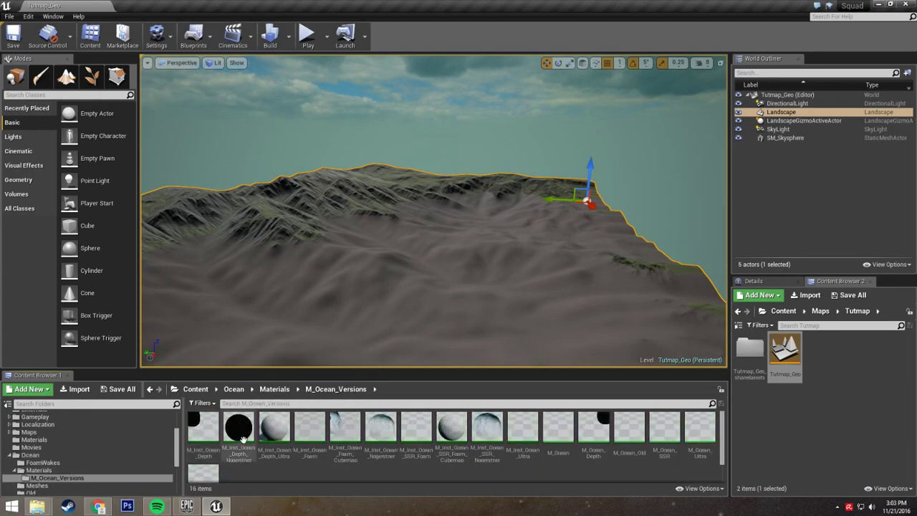
# Go back up from the M_Ocean_Versions folder to the Ocean folder under Content
pyautogui.scroll(-2, 437, 456)
pyautogui.scroll(2, 475, 463)
pyautogui.click(280, 391)
pyautogui.click(244, 390)
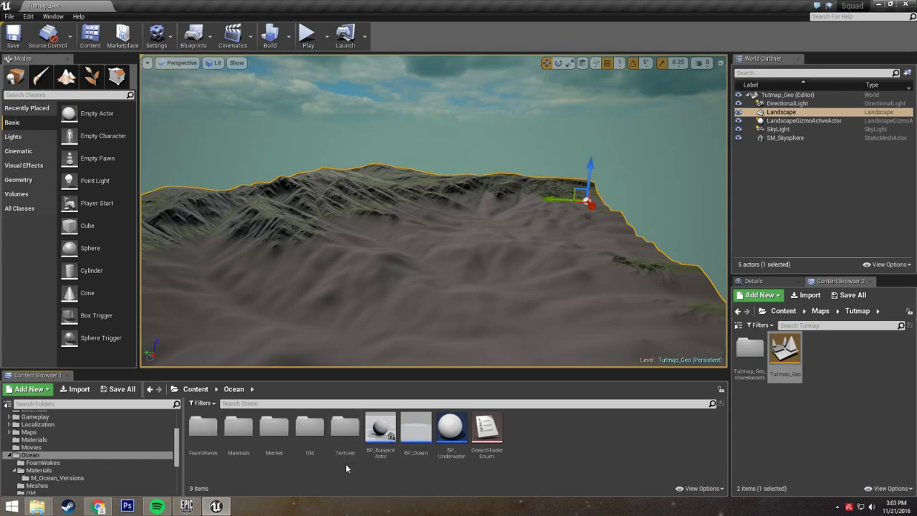
# Shrink the level viewport to give both content browsers and the World Outliner more room
pyautogui.moveTo(451, 370); pyautogui.dragTo(452, 304)
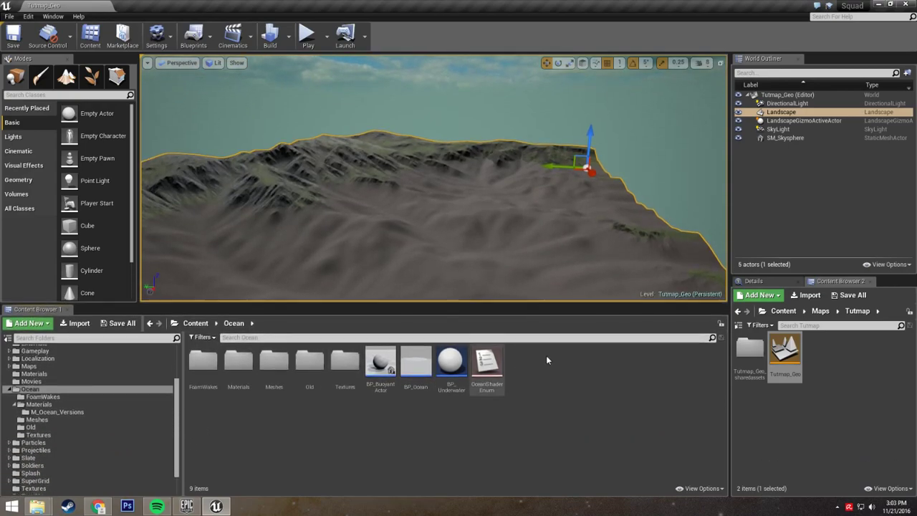
pyautogui.moveTo(245, 248); pyautogui.dragTo(218, 248, button='right')
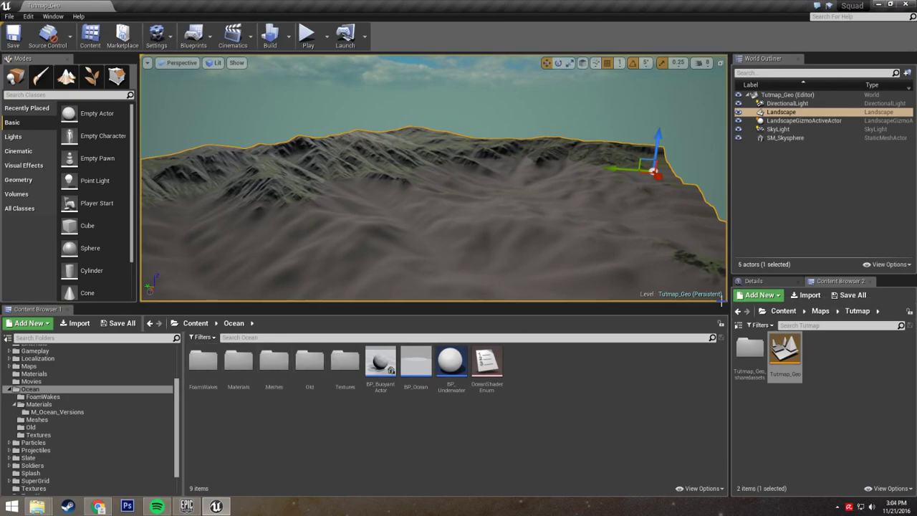
pyautogui.moveTo(728, 302); pyautogui.dragTo(592, 307)
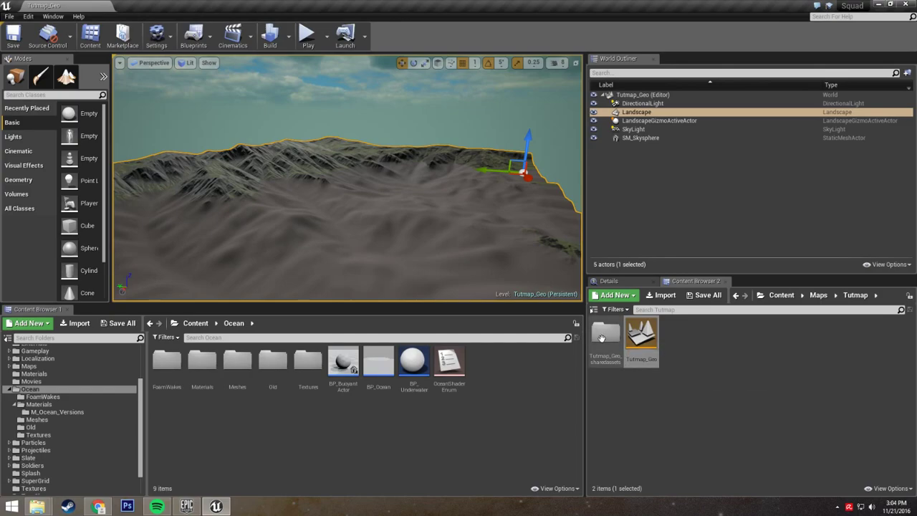
pyautogui.click(819, 295)
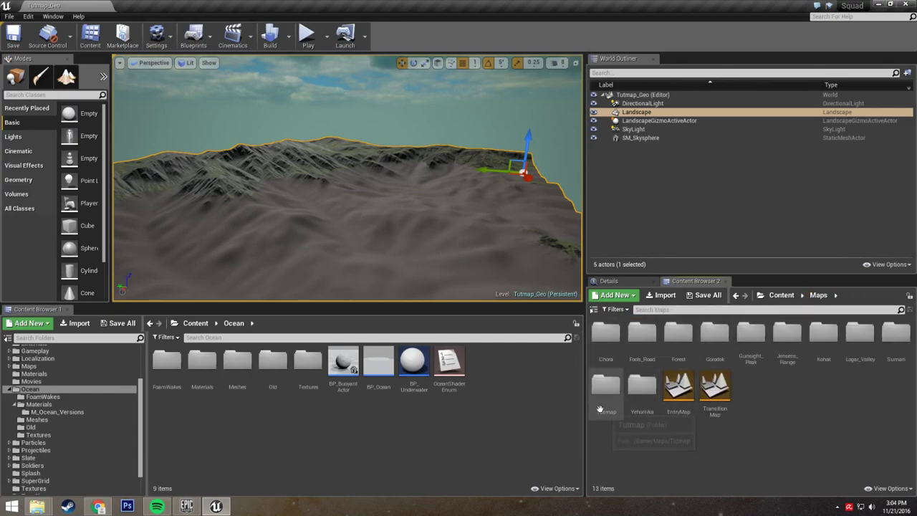
pyautogui.moveTo(471, 208)
pyautogui.mouseDown(button='right')
pyautogui.moveTo(402, 236)
pyautogui.moveTo(391, 205)
pyautogui.moveTo(485, 208)
pyautogui.moveTo(437, 206)
pyautogui.moveTo(485, 220)
pyautogui.moveTo(479, 192)
pyautogui.mouseUp(button='right')
pyautogui.press('w')
pyautogui.press('w')
pyautogui.press('s')
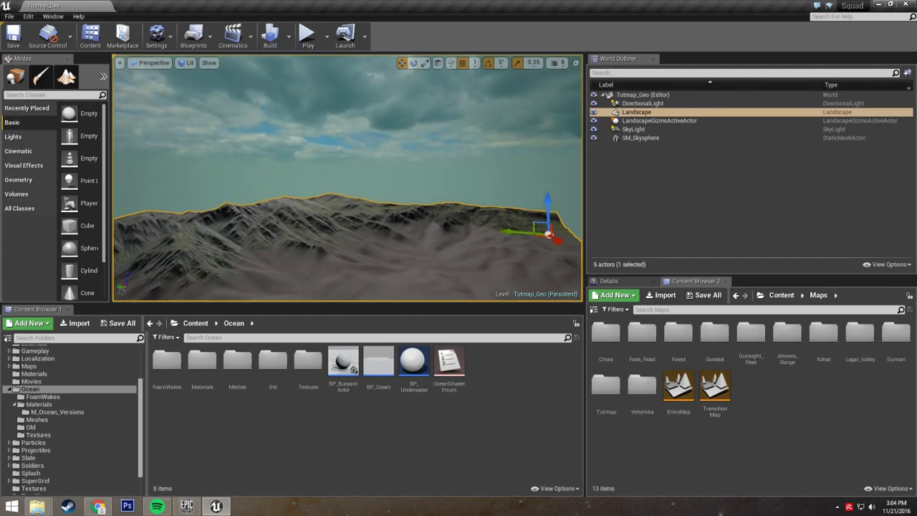
pyautogui.click(638, 130)
pyautogui.moveTo(446, 221); pyautogui.dragTo(419, 217, button='right')
pyautogui.click(419, 143)
pyautogui.moveTo(419, 143); pyautogui.dragTo(464, 156, button='right')
# Create a folder named Ocean inside the Maps, Tutmap folder and open it
pyautogui.click(602, 391)
pyautogui.doubleClick(602, 391)
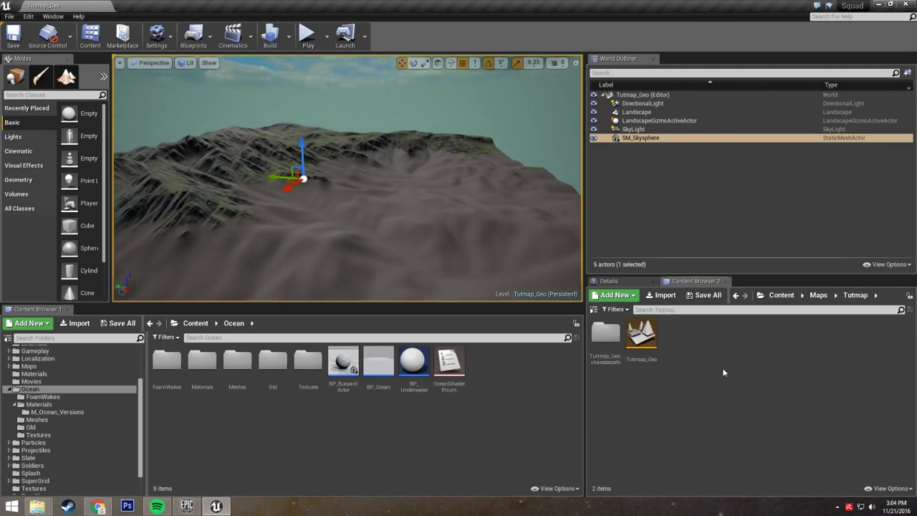
pyautogui.rightClick(722, 368)
pyautogui.click(745, 133)
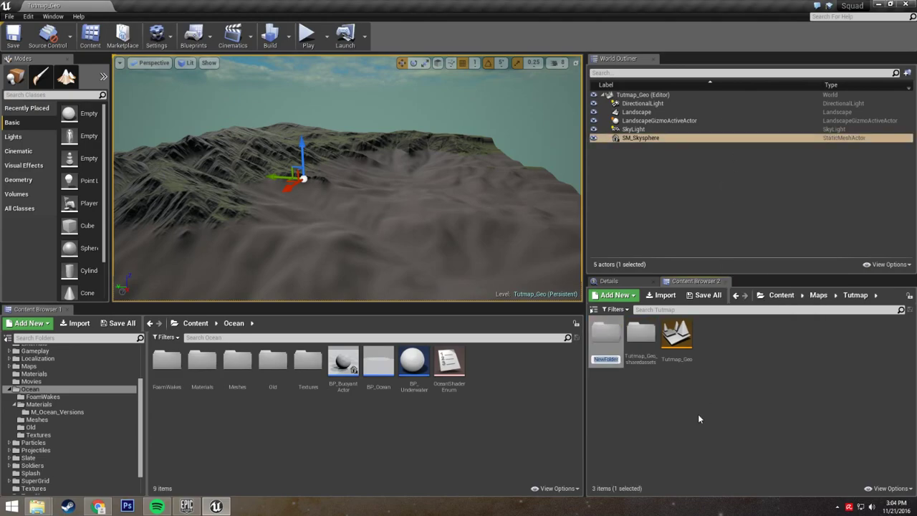
pyautogui.write('Odean')
pyautogui.press('Return')
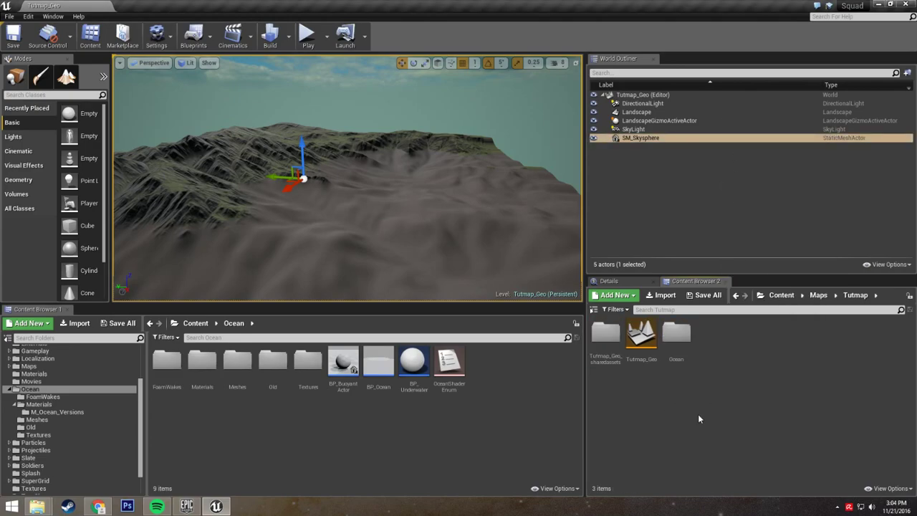
pyautogui.click(679, 353)
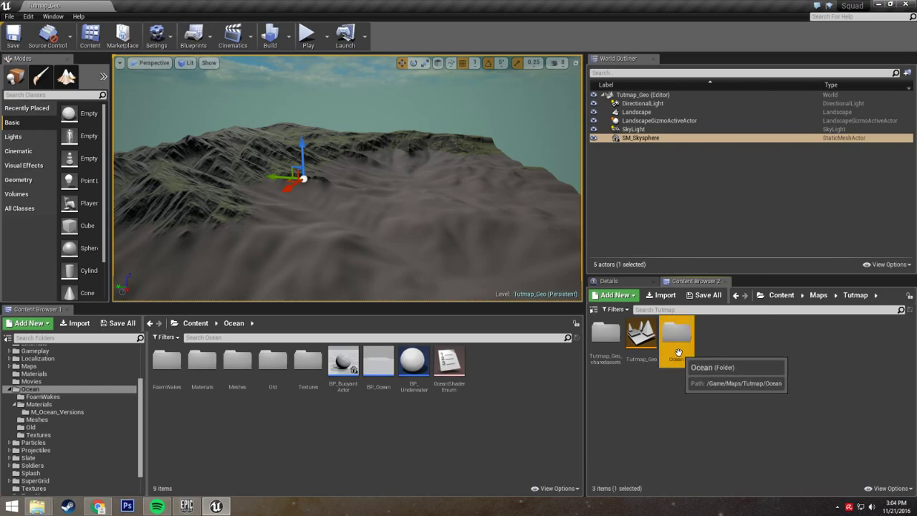
pyautogui.doubleClick(678, 353)
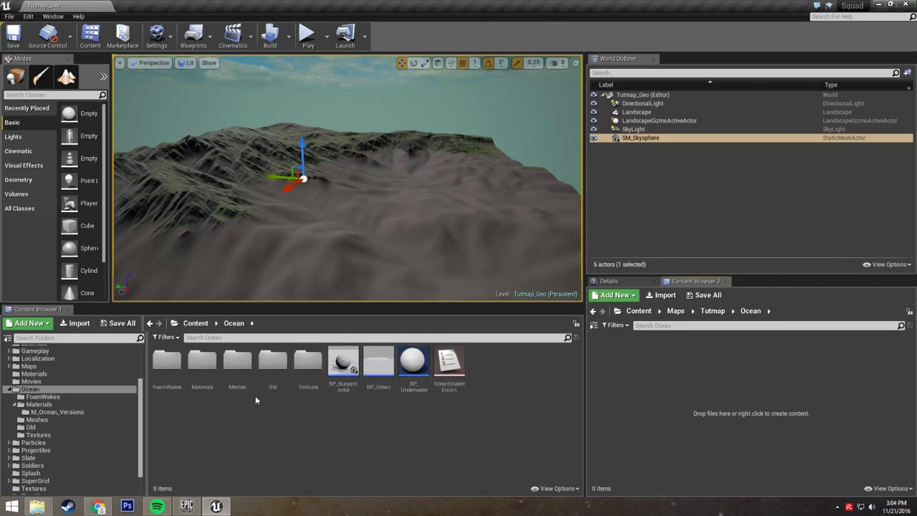
# Move the M_Ocean_SSR material from Content, Ocean, Materials, M_Ocean_Versions into the Tutmap map's Ocean folder
pyautogui.doubleClick(203, 367)
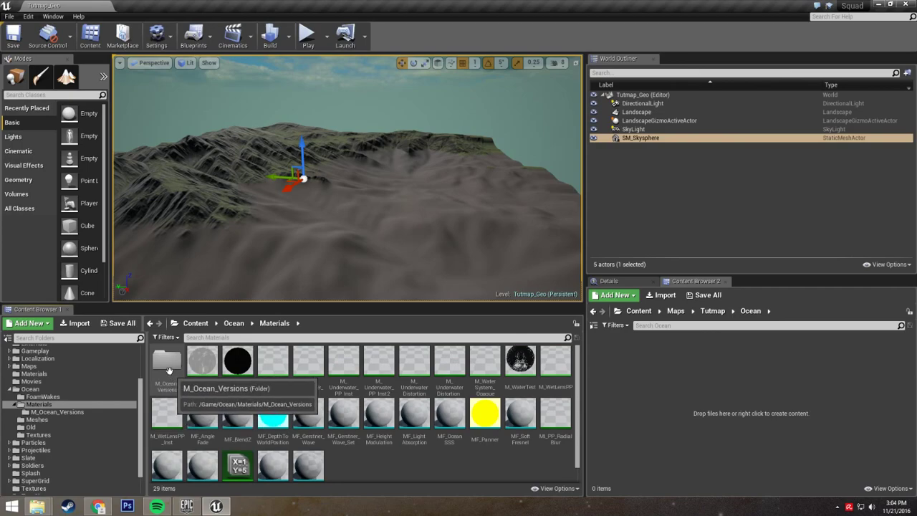
pyautogui.doubleClick(170, 362)
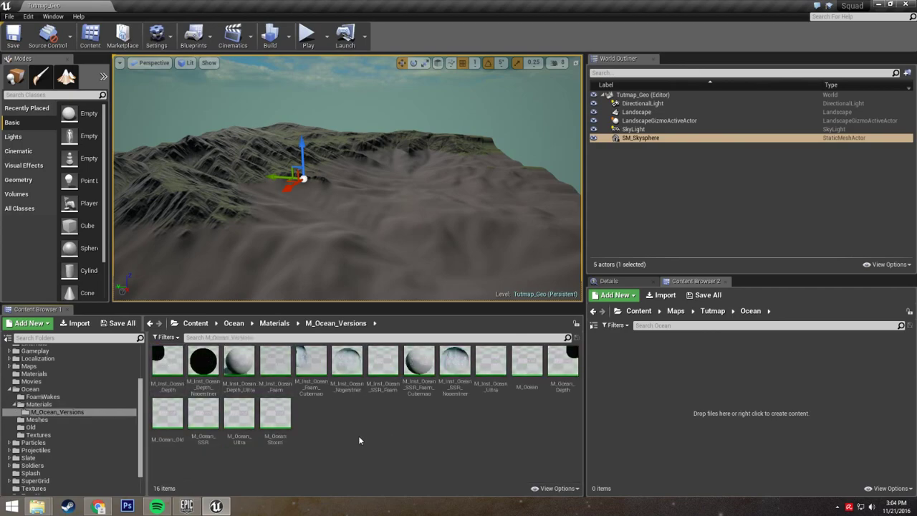
pyautogui.click(205, 416)
pyautogui.moveTo(629, 460); pyautogui.dragTo(622, 364)
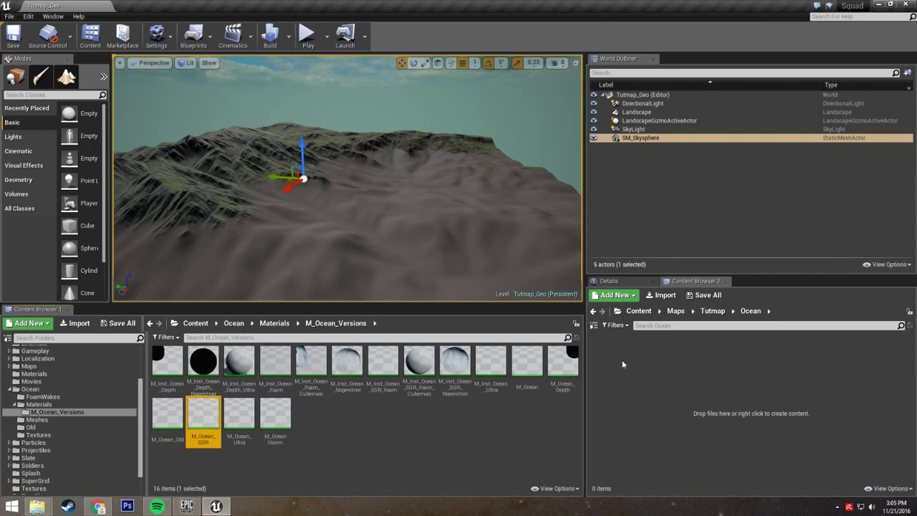
pyautogui.click(712, 311)
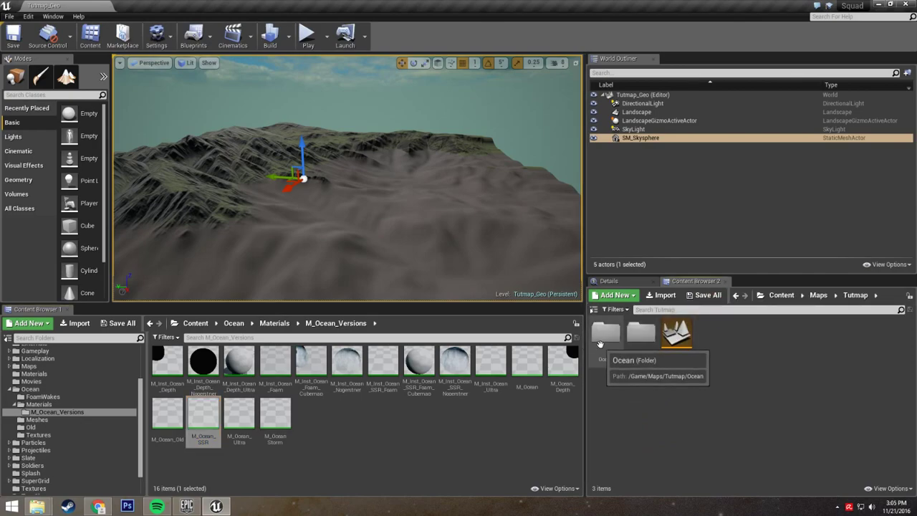
pyautogui.moveTo(199, 428); pyautogui.dragTo(610, 342)
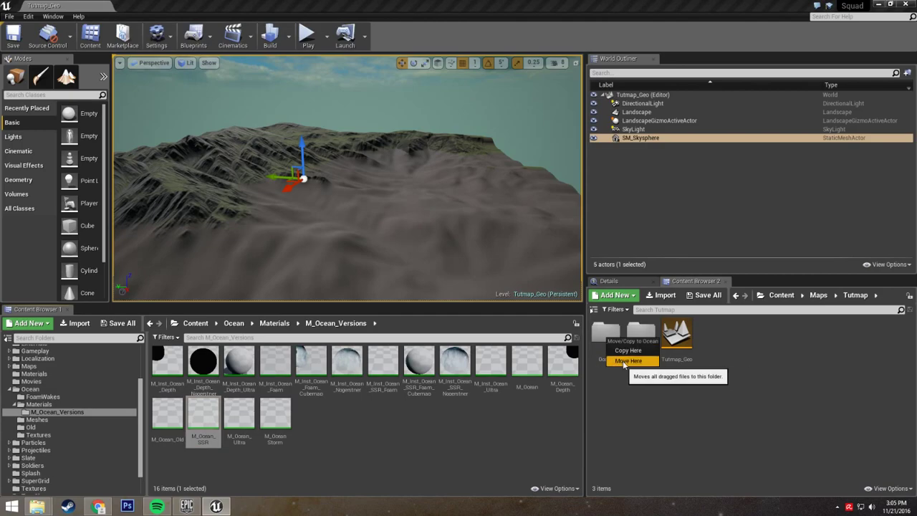
pyautogui.click(628, 360)
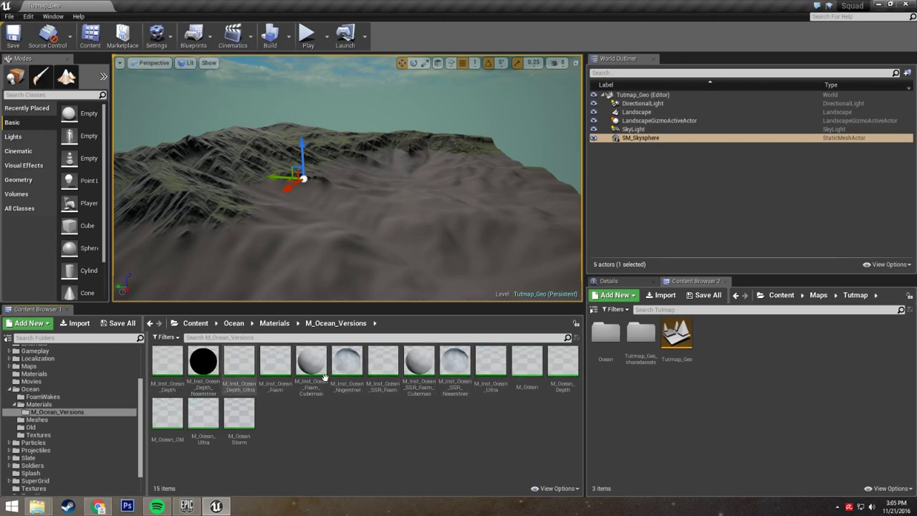
# Show the Ocean Materials folder and open the Reference Viewer for the moved M_Ocean_SSR, setting its search breadth limit to 49
pyautogui.click(275, 324)
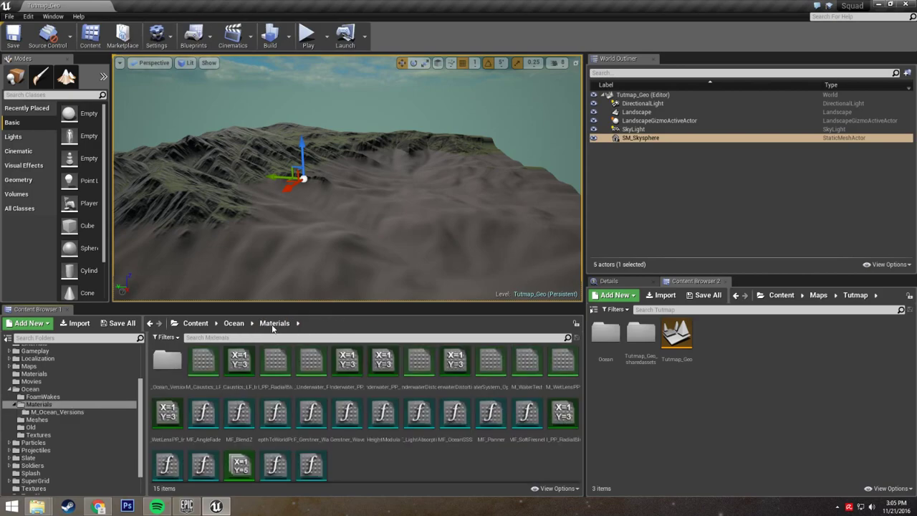
pyautogui.doubleClick(606, 361)
pyautogui.rightClick(611, 354)
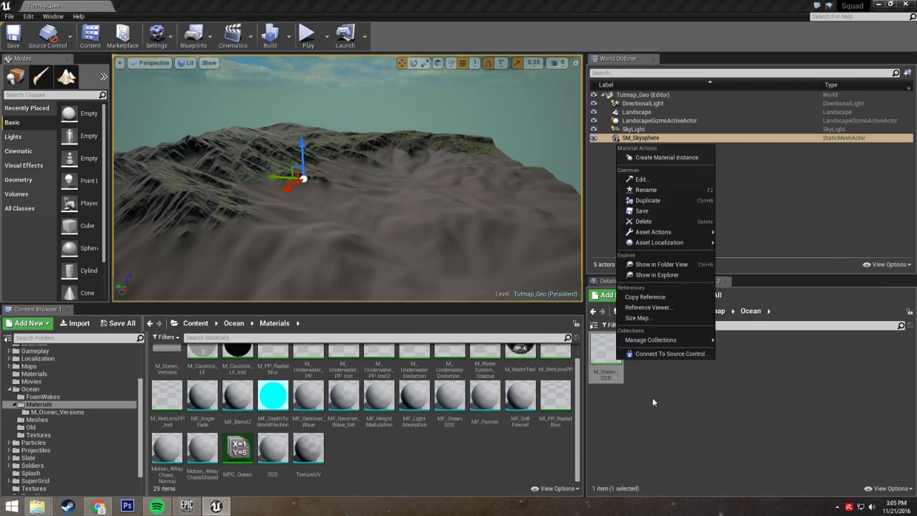
pyautogui.click(648, 307)
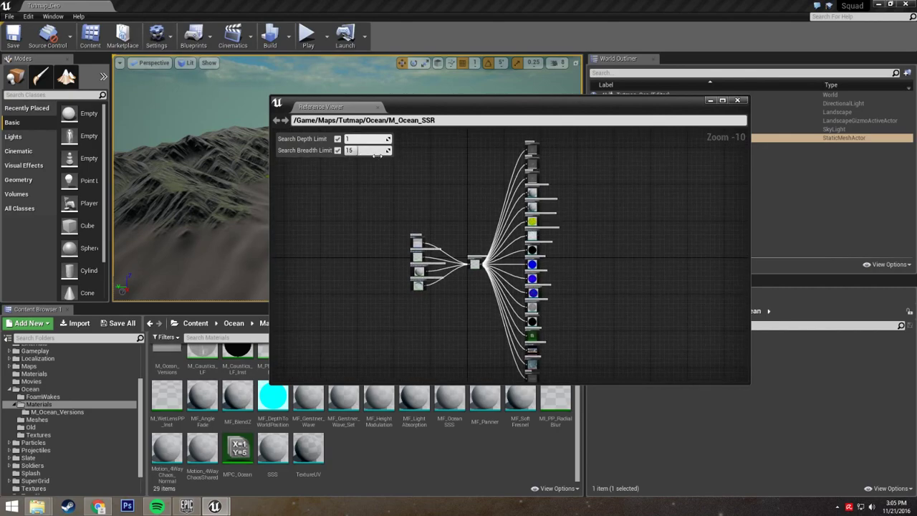
pyautogui.moveTo(360, 151); pyautogui.dragTo(432, 192)
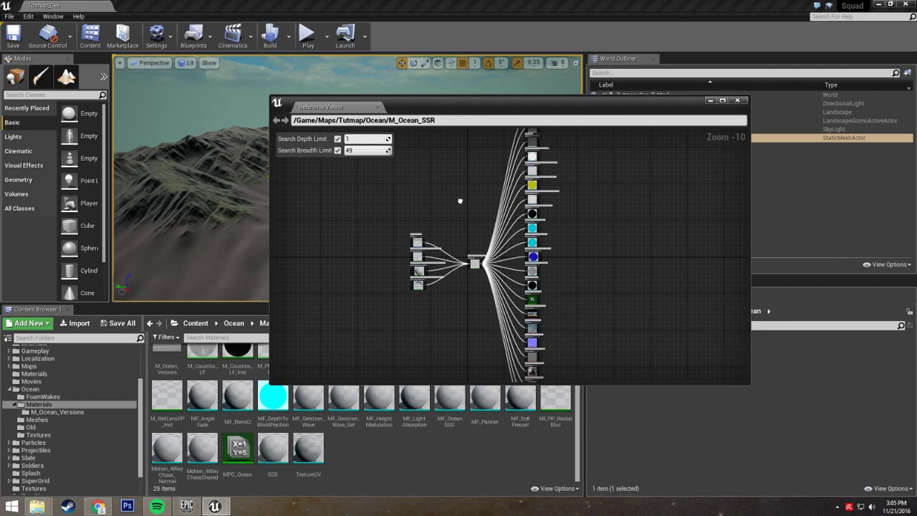
# Examine the assets from the Ocean Materials folder that M_Ocean_SSR references, down to the Gerstner wave functions
pyautogui.scroll(9, 395, 266)
pyautogui.moveTo(494, 209); pyautogui.dragTo(584, 168, button='right')
pyautogui.moveTo(602, 313); pyautogui.dragTo(594, 177, button='right')
pyautogui.moveTo(673, 288); pyautogui.dragTo(610, 151, button='right')
pyautogui.moveTo(592, 249); pyautogui.dragTo(618, 153, button='right')
pyautogui.moveTo(567, 222); pyautogui.dragTo(567, 132, button='right')
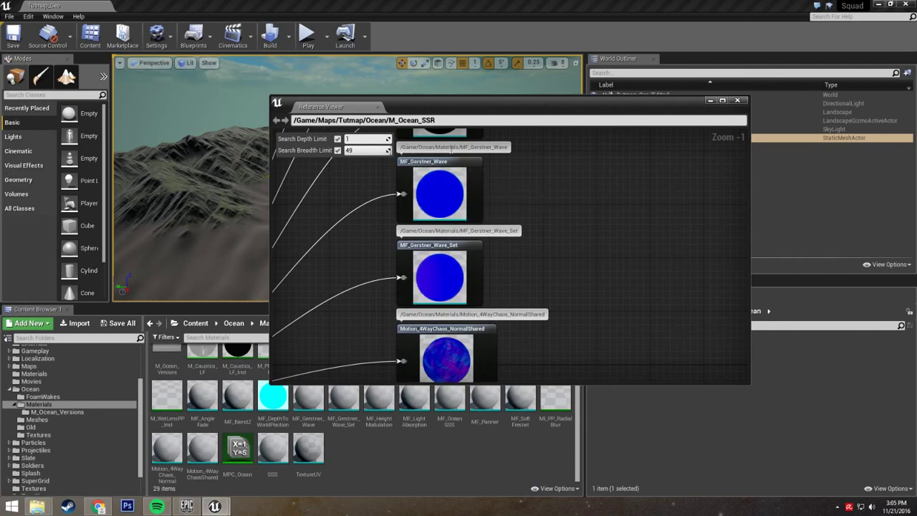
pyautogui.moveTo(525, 190); pyautogui.dragTo(518, 180, button='right')
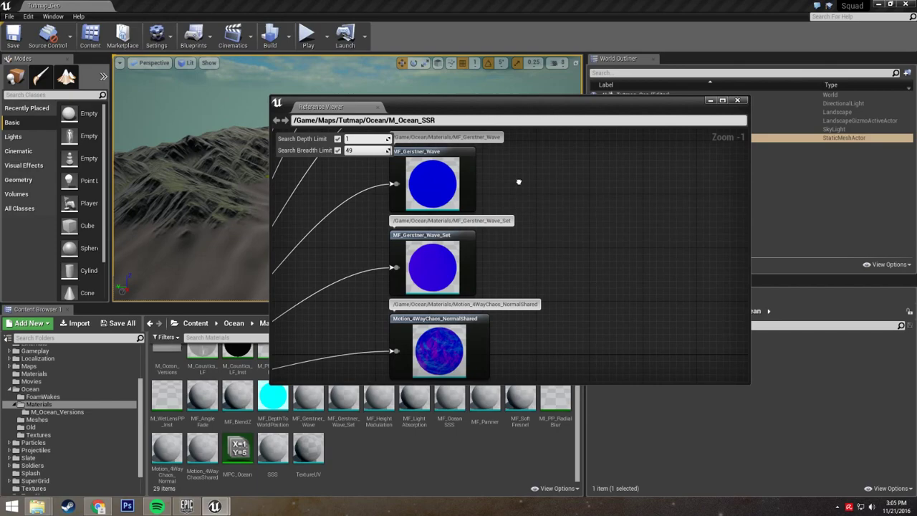
# Reposition and narrow the Reference Viewer window, look over the referenced assets and minimize it
pyautogui.moveTo(453, 106); pyautogui.dragTo(286, 35)
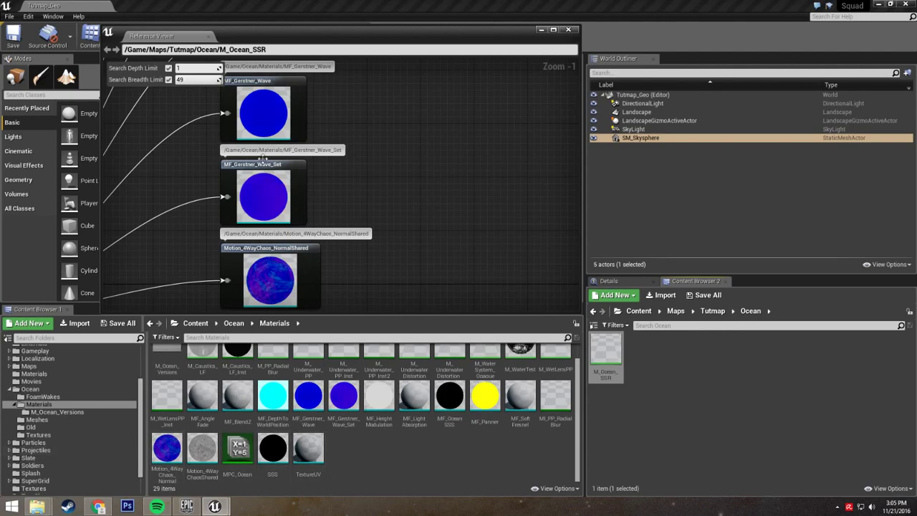
pyautogui.moveTo(476, 25); pyautogui.dragTo(481, 2)
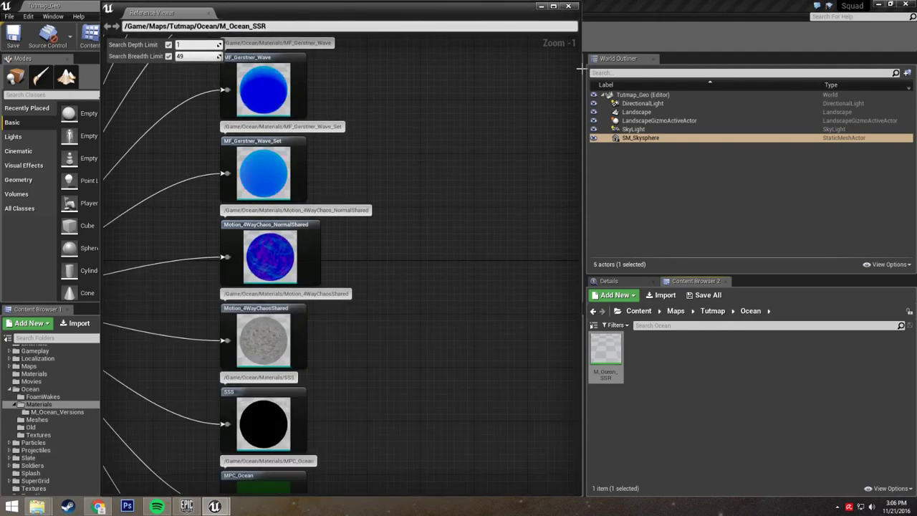
pyautogui.moveTo(576, 69); pyautogui.dragTo(417, 78)
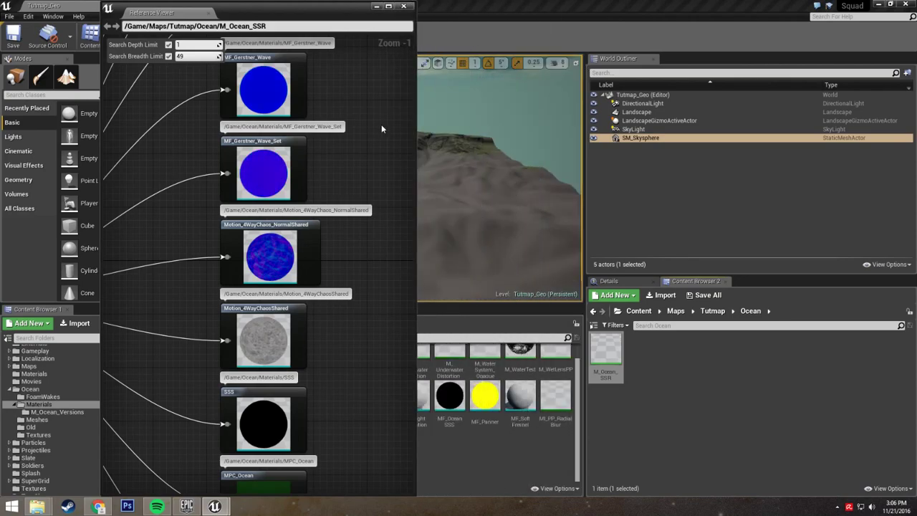
pyautogui.moveTo(344, 170)
pyautogui.mouseDown(button='right')
pyautogui.moveTo(368, 174)
pyautogui.moveTo(370, 239)
pyautogui.moveTo(369, 270)
pyautogui.moveTo(357, 188)
pyautogui.moveTo(358, 404)
pyautogui.moveTo(357, 426)
pyautogui.moveTo(342, 429)
pyautogui.moveTo(344, 180)
pyautogui.mouseUp(button='right')
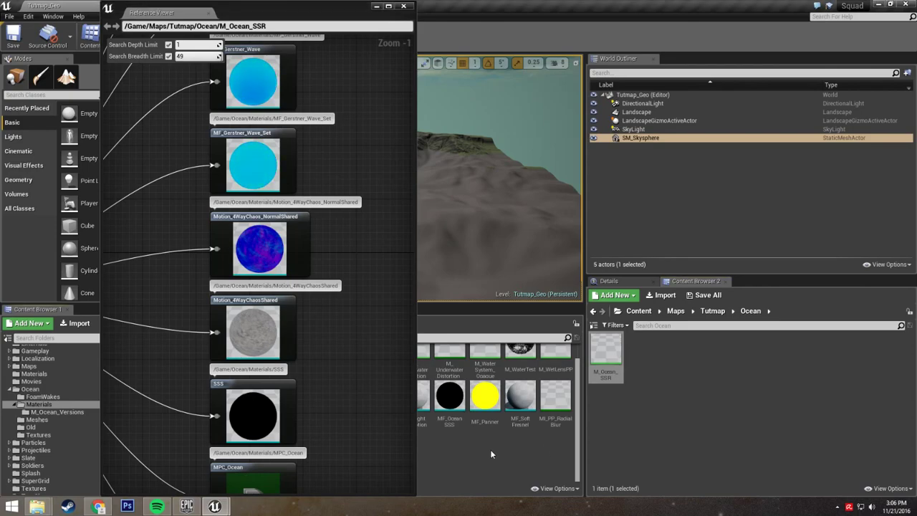
pyautogui.click(379, 7)
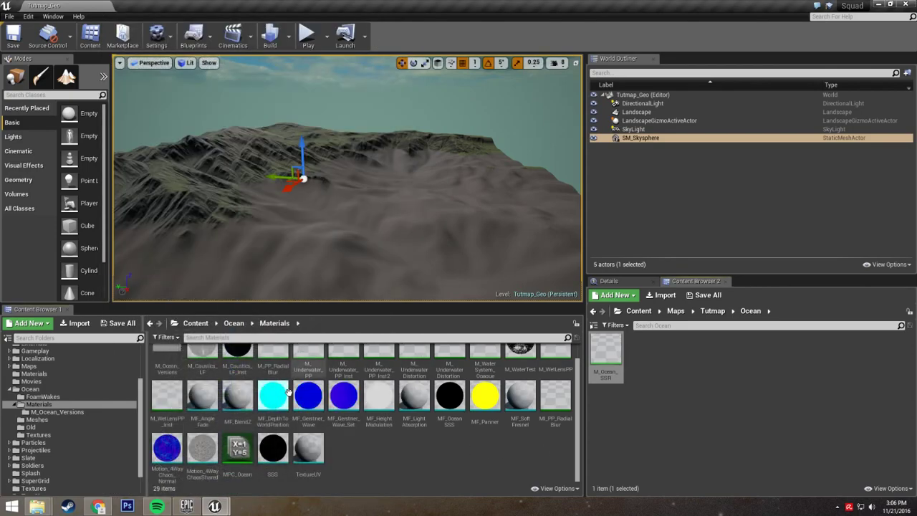
pyautogui.click(308, 396)
pyautogui.keyDown('ctrl'); pyautogui.click(345, 400); pyautogui.keyUp('ctrl')
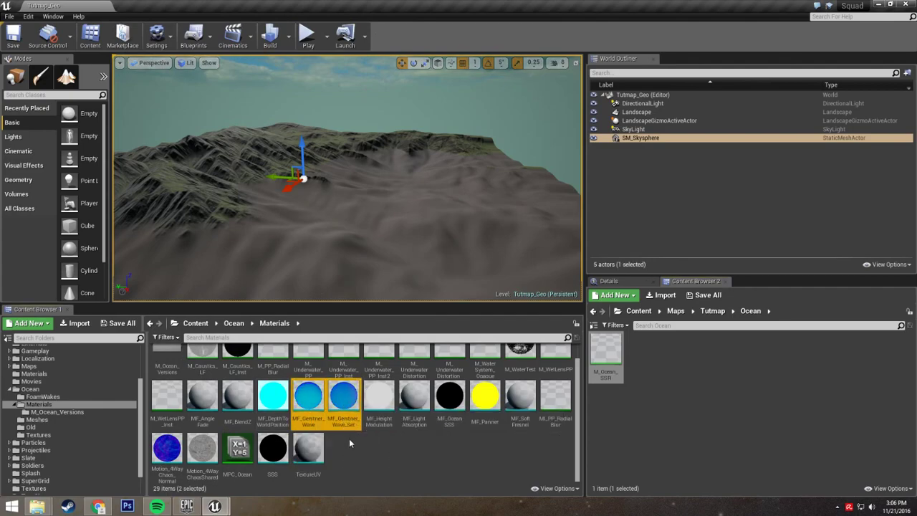
pyautogui.keyDown('ctrl'); pyautogui.click(450, 399); pyautogui.keyUp('ctrl')
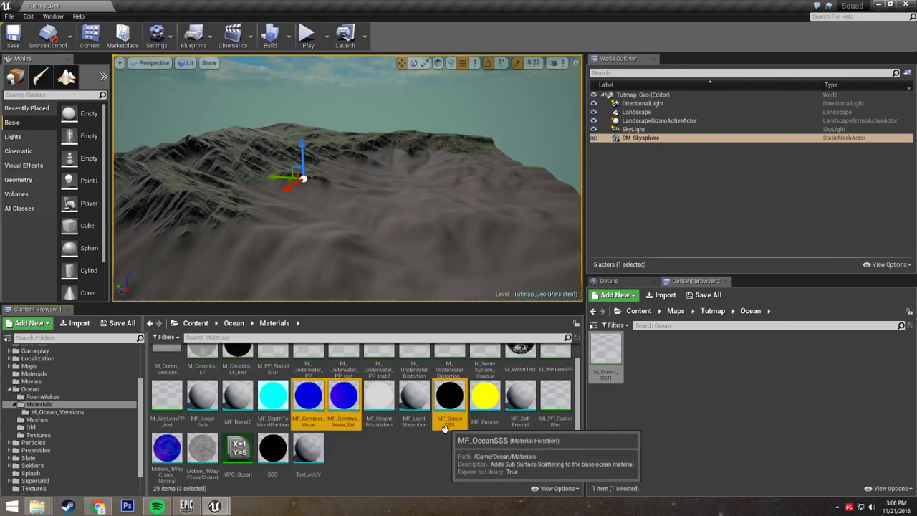
pyautogui.click(445, 448)
# Select MF_Gerstner_Wave, MF_Gerstner_Wave_Set, SSS, Motion_4WayChaos_NormalShared, Motion_4WayChaosShared and MPC_Ocean in the Ocean Materials folder
pyautogui.click(314, 403)
pyautogui.keyDown('ctrl'); pyautogui.click(344, 398); pyautogui.keyUp('ctrl')
pyautogui.keyDown('ctrl'); pyautogui.click(273, 448); pyautogui.keyUp('ctrl')
pyautogui.keyDown('ctrl'); pyautogui.click(166, 452); pyautogui.keyUp('ctrl')
pyautogui.keyDown('ctrl'); pyautogui.click(202, 447); pyautogui.keyUp('ctrl')
pyautogui.keyDown('ctrl'); pyautogui.click(237, 448); pyautogui.keyUp('ctrl')
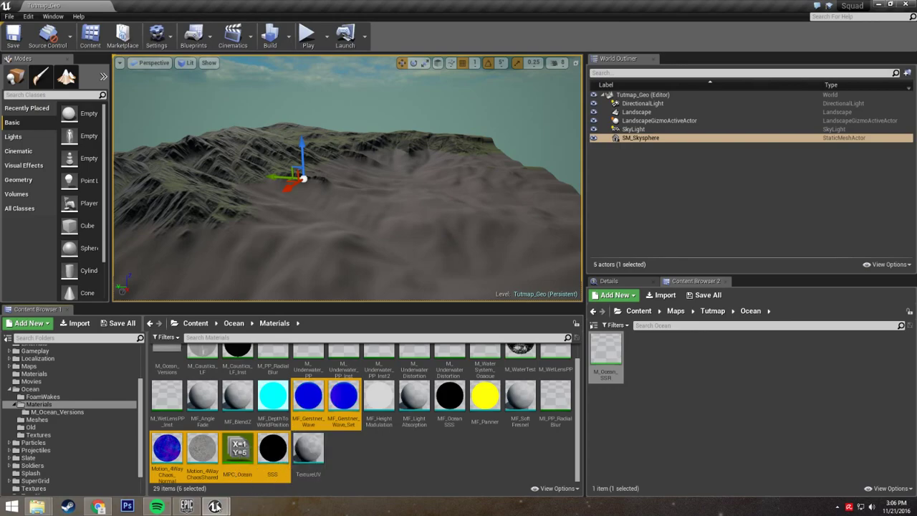
# Bring back the Reference Viewer and check M_Ocean_SSR's references from the Gerstner wave functions down to MPC_Ocean
pyautogui.moveTo(229, 497)
pyautogui.click(267, 455)
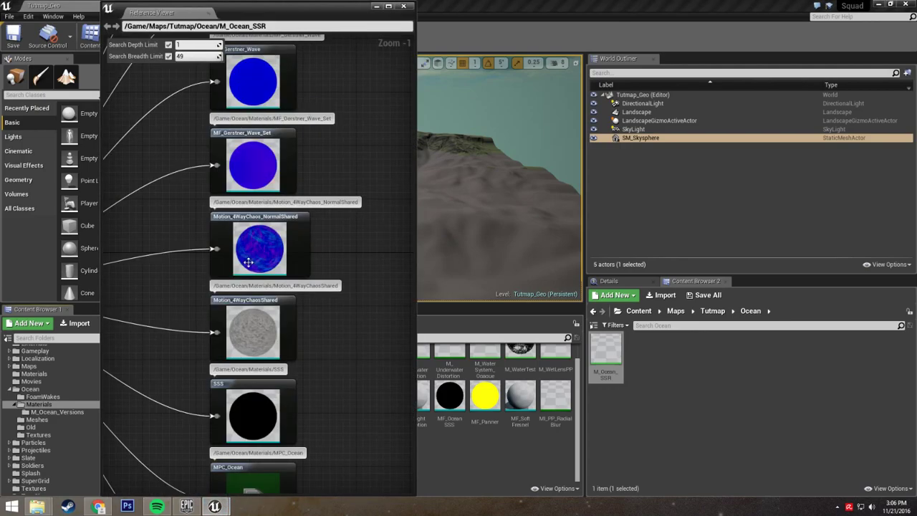
pyautogui.scroll(-1, 329, 345)
pyautogui.moveTo(329, 344); pyautogui.dragTo(337, 277, button='right')
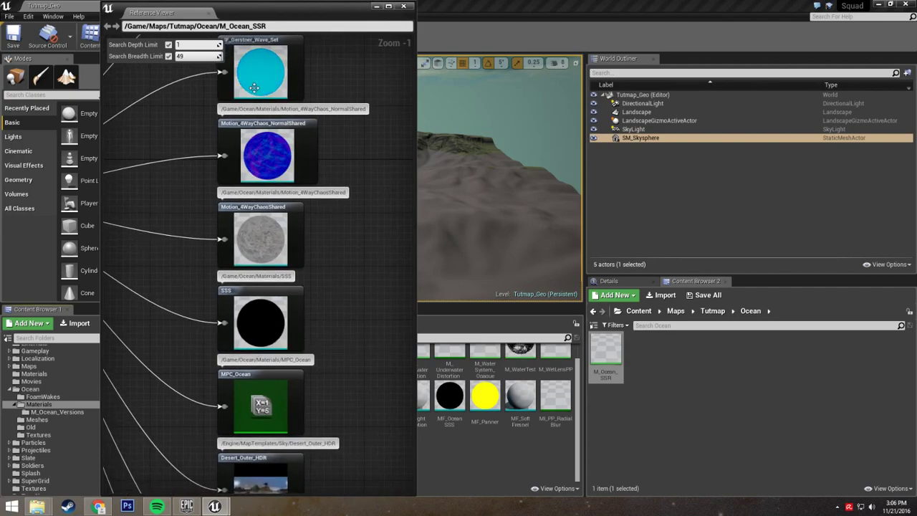
pyautogui.click(449, 447)
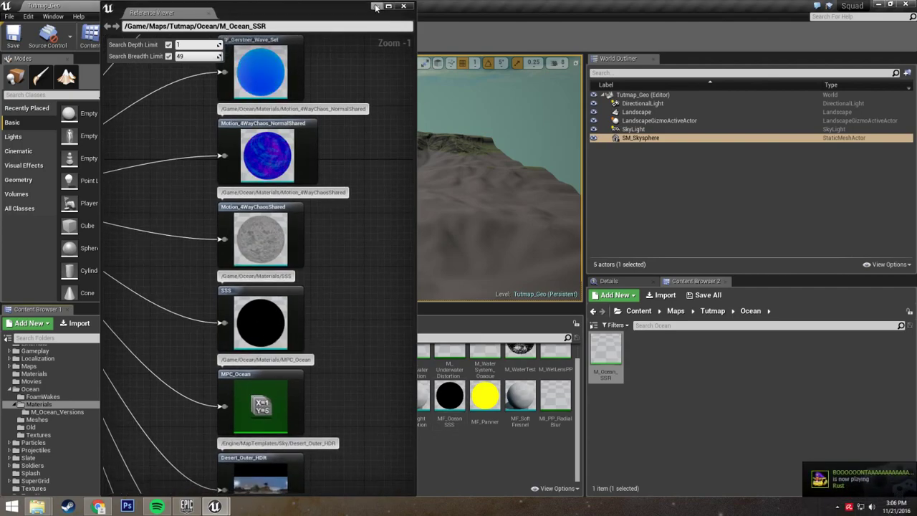
# Move both Gerstner wave functions, both Motion_4WayChaos functions, MPC_Ocean and SSS from Ocean Materials into Tutmap's Ocean folder, and check that folder
pyautogui.click(377, 6)
pyautogui.click(308, 398)
pyautogui.keyDown('ctrl'); pyautogui.click(344, 398); pyautogui.keyUp('ctrl')
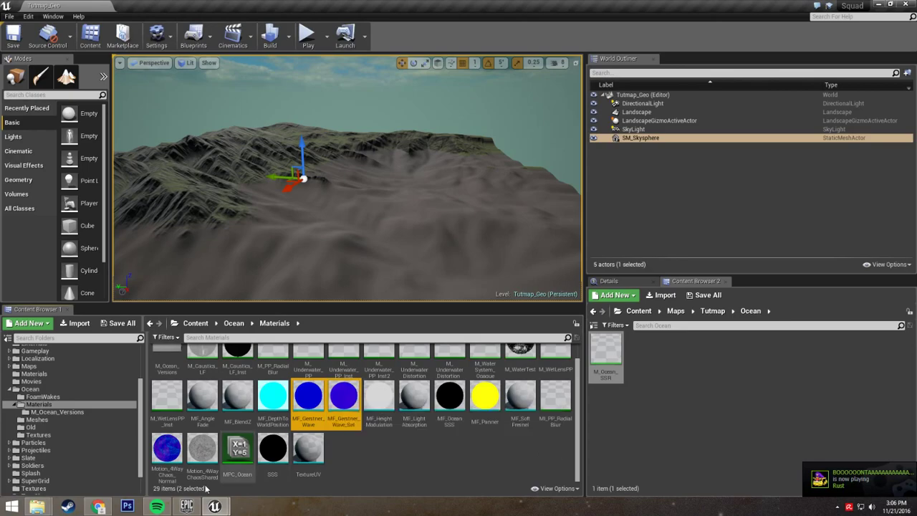
pyautogui.keyDown('ctrl'); pyautogui.click(167, 450); pyautogui.keyUp('ctrl')
pyautogui.keyDown('ctrl'); pyautogui.click(202, 448); pyautogui.keyUp('ctrl')
pyautogui.keyDown('ctrl'); pyautogui.click(238, 448); pyautogui.keyUp('ctrl')
pyautogui.keyDown('ctrl'); pyautogui.click(273, 448); pyautogui.keyUp('ctrl')
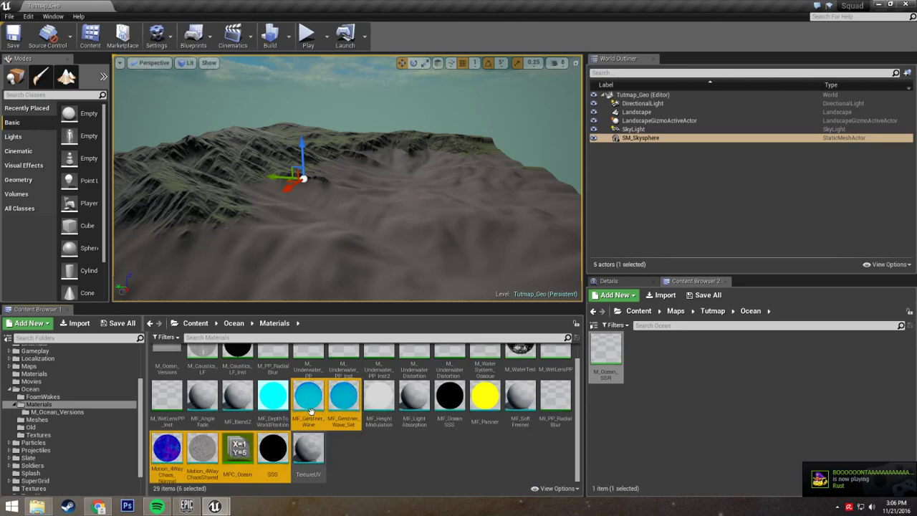
pyautogui.moveTo(310, 403); pyautogui.dragTo(602, 337)
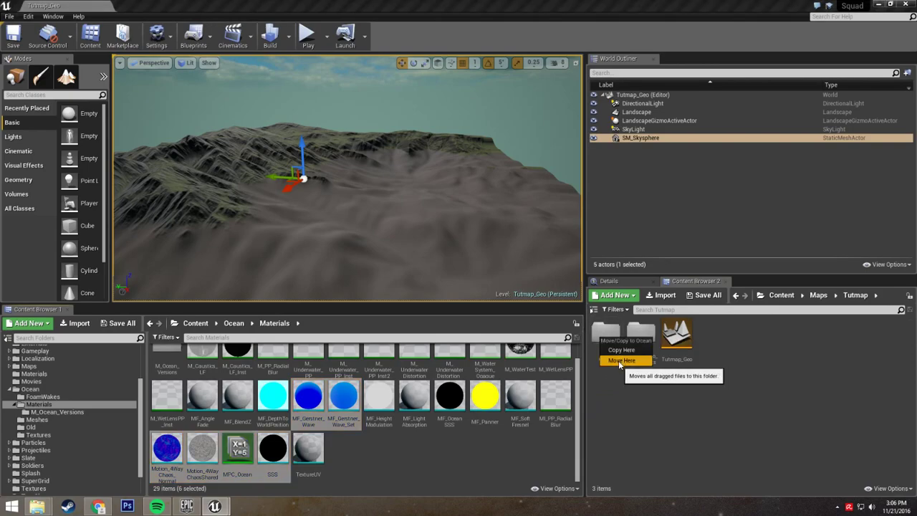
pyautogui.click(620, 361)
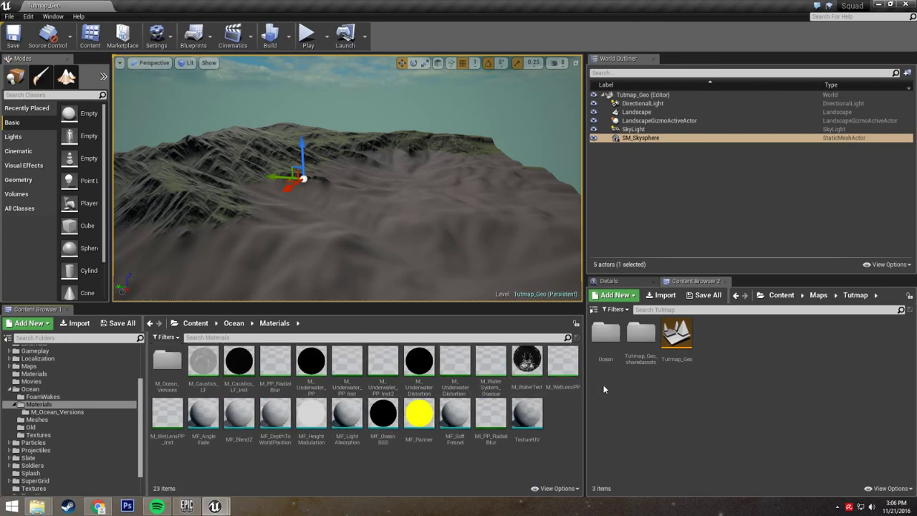
pyautogui.doubleClick(606, 333)
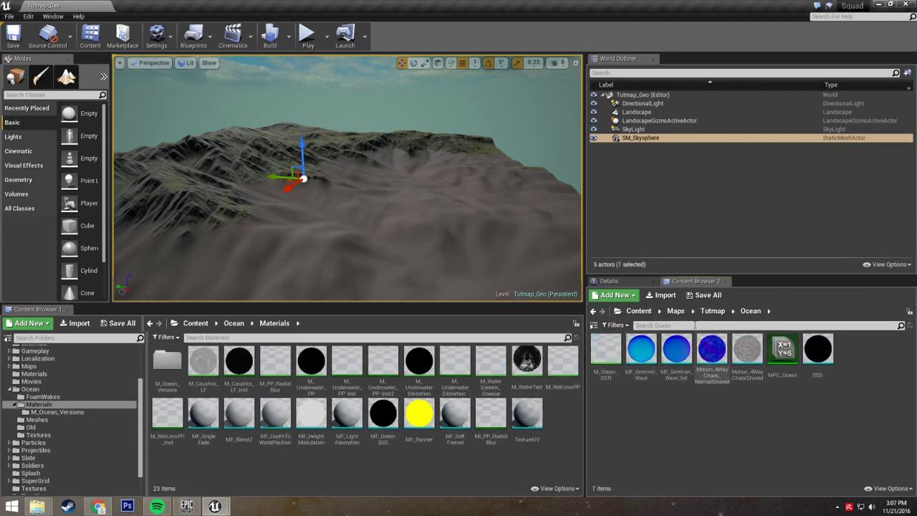
pyautogui.click(713, 311)
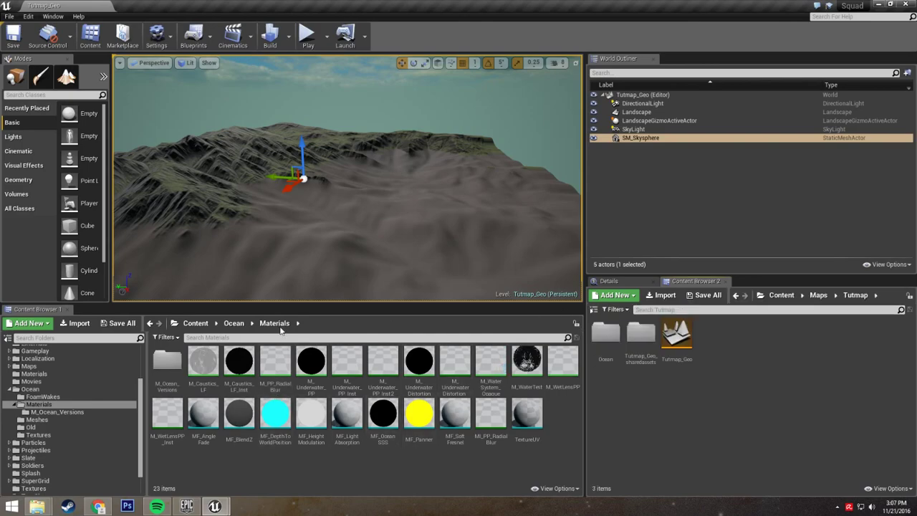
# Return to the source Ocean folder and examine M_Ocean_SSR's texture references in the Reference Viewer, from Desert_Outer_HDR down to T_Seafoam_01
pyautogui.click(241, 324)
pyautogui.click(216, 507)
pyautogui.click(268, 459)
pyautogui.moveTo(345, 340); pyautogui.dragTo(292, 167, button='right')
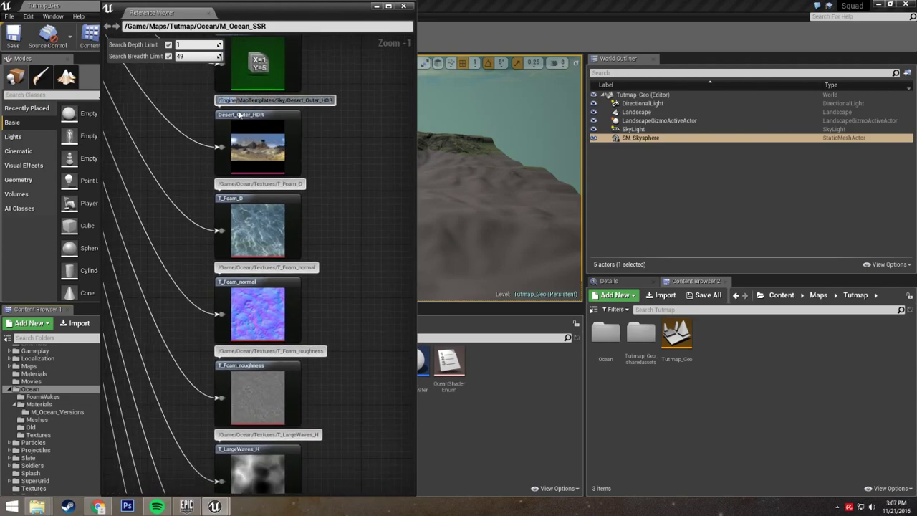
pyautogui.moveTo(320, 170); pyautogui.dragTo(354, 108, button='right')
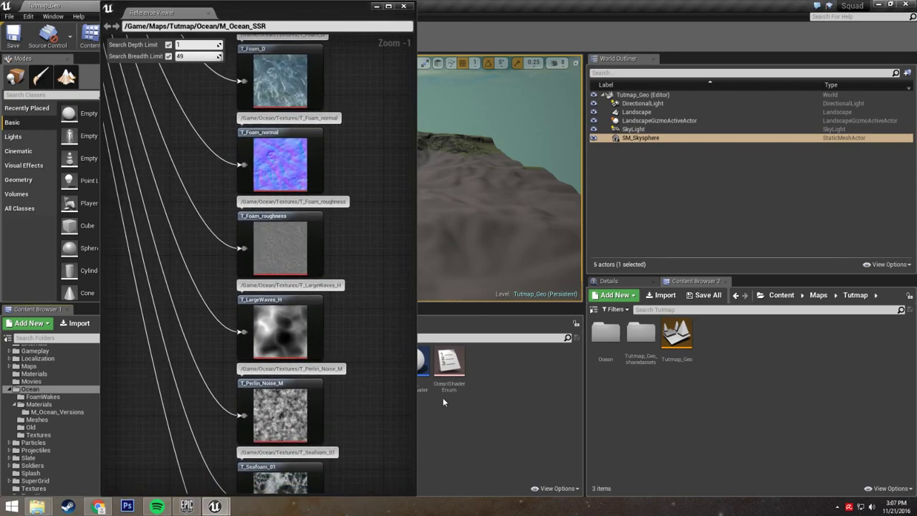
pyautogui.moveTo(338, 19); pyautogui.dragTo(303, 17)
pyautogui.click(343, 6)
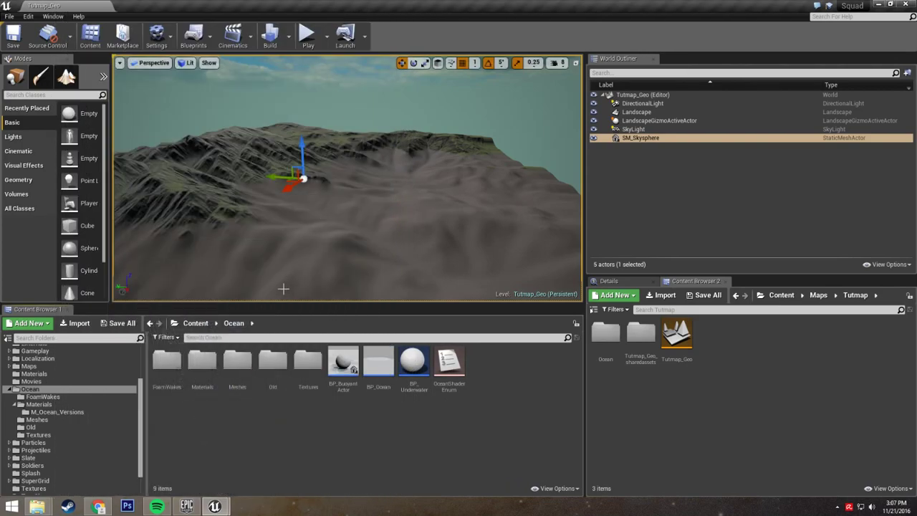
# Open the source Ocean Textures folder and move the Reference Viewer window clear of the editor
pyautogui.doubleClick(308, 360)
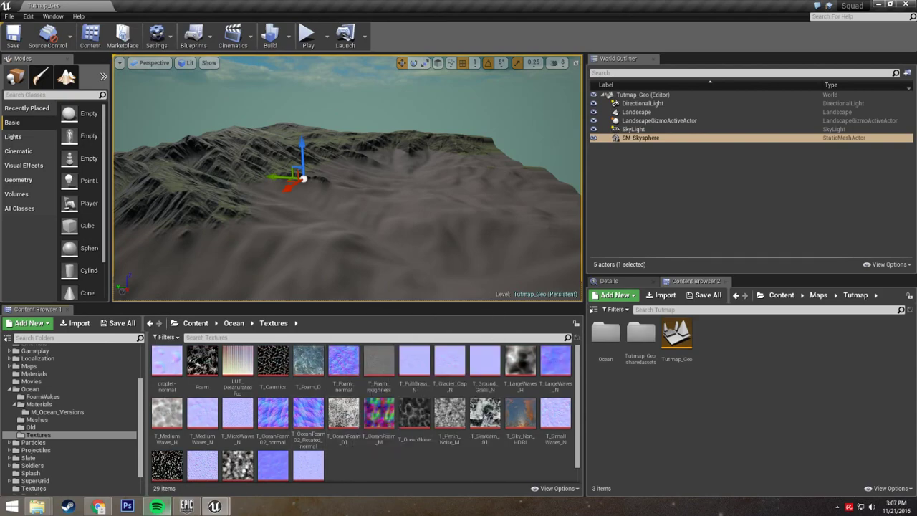
pyautogui.moveTo(213, 510)
pyautogui.click(249, 466)
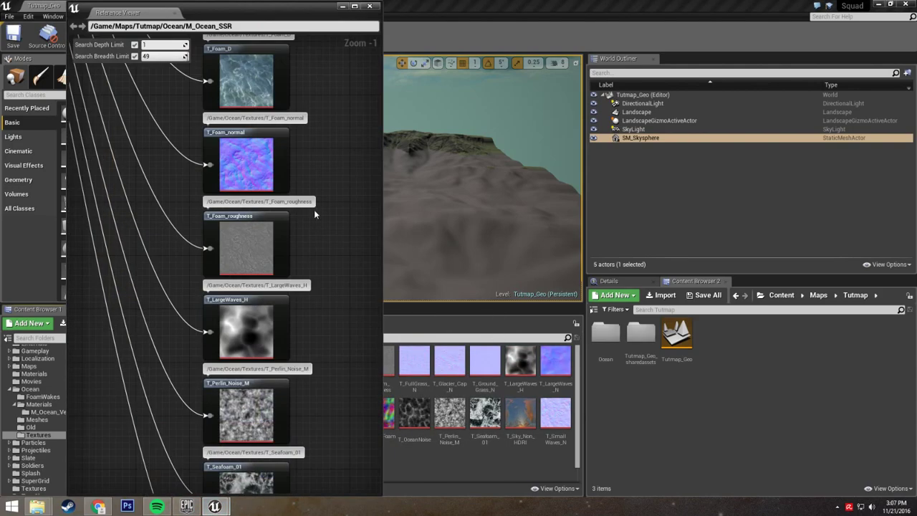
pyautogui.moveTo(242, 11); pyautogui.dragTo(916, 14)
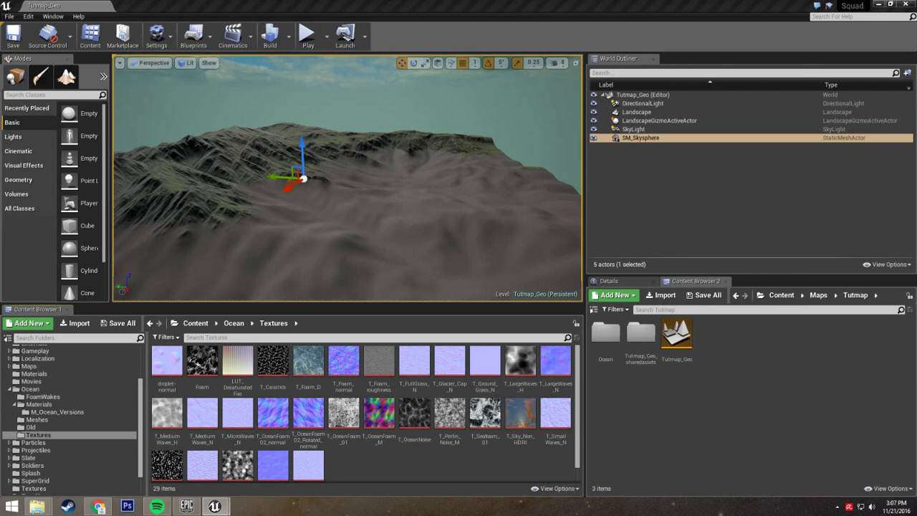
# Move T_Foam_D, T_Foam_normal, T_Foam_roughness, T_LargeWaves_H, T_Perlin_Noise_M and T_Seafoam_01 from Ocean Textures into Tutmap's Ocean folder
pyautogui.click(308, 379)
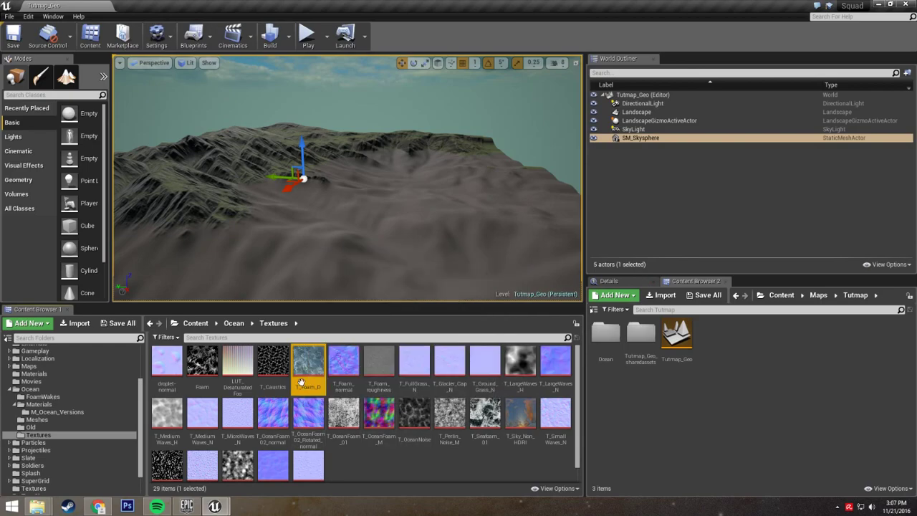
pyautogui.keyDown('ctrl'); pyautogui.click(345, 369); pyautogui.keyUp('ctrl')
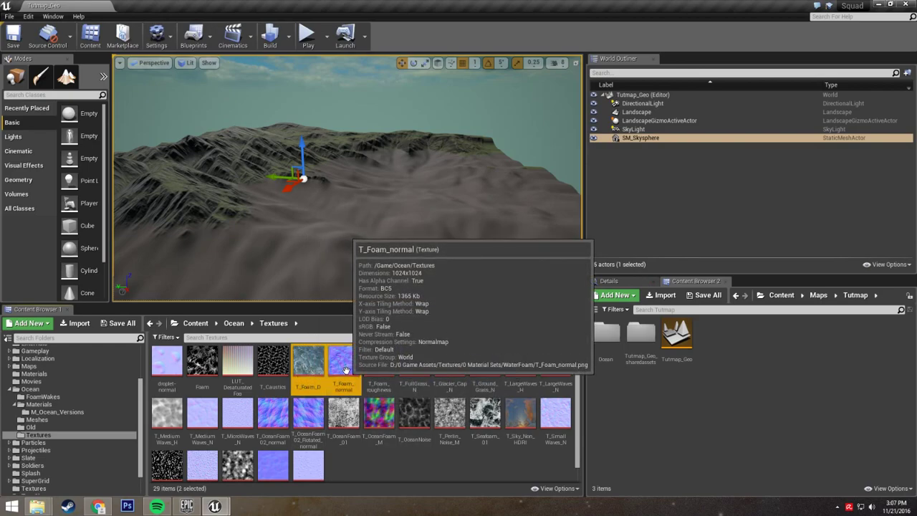
pyautogui.keyDown('ctrl'); pyautogui.click(389, 368); pyautogui.keyUp('ctrl')
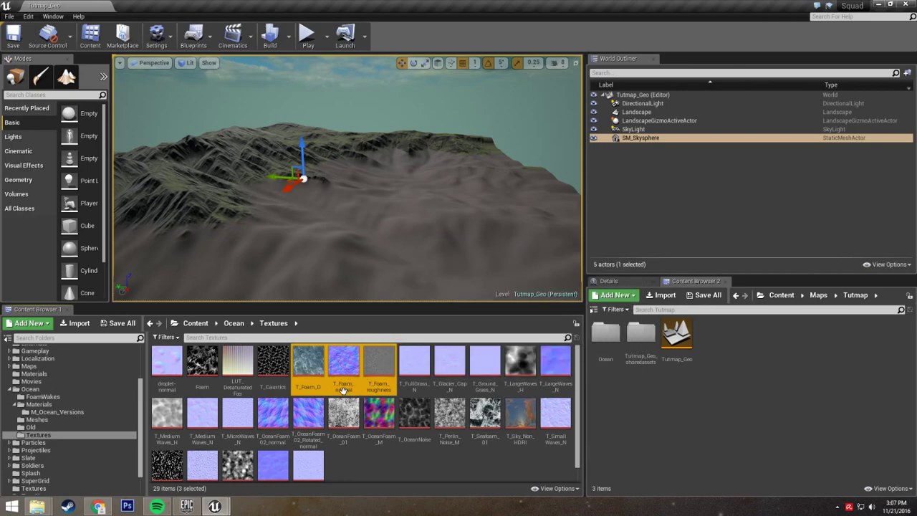
pyautogui.keyDown('ctrl'); pyautogui.click(522, 368); pyautogui.keyUp('ctrl')
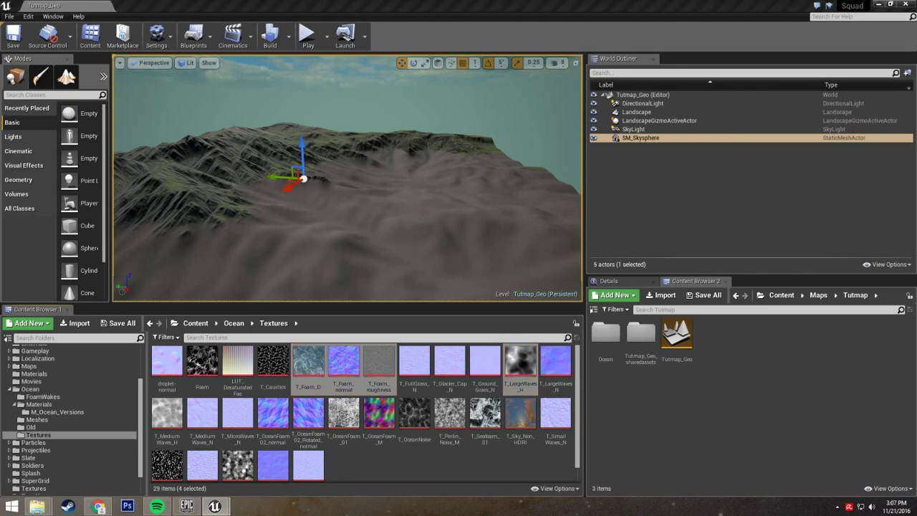
pyautogui.keyDown('ctrl'); pyautogui.click(445, 419); pyautogui.keyUp('ctrl')
pyautogui.scroll(-1, 385, 462)
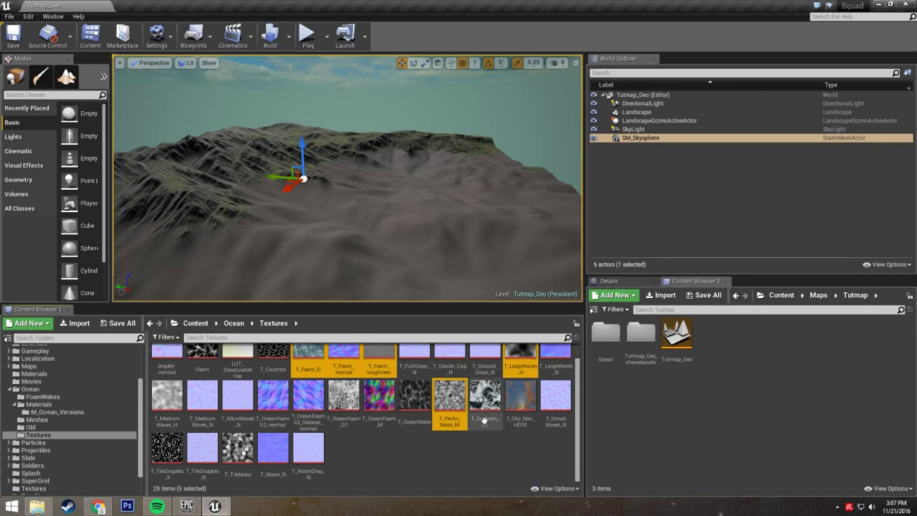
pyautogui.moveTo(448, 402)
pyautogui.moveTo(448, 402); pyautogui.dragTo(606, 337)
pyautogui.click(618, 373)
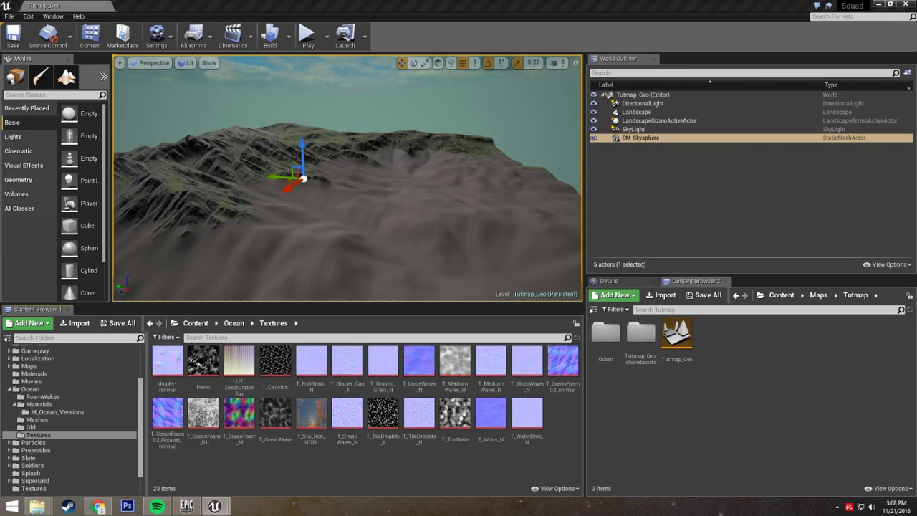
# Bring back the Reference Viewer, examine M_Ocean_SSR's last references down to SM_OceanPlane, and close it
pyautogui.moveTo(916, 112); pyautogui.dragTo(634, 53)
pyautogui.moveTo(755, 238); pyautogui.dragTo(743, 109, button='right')
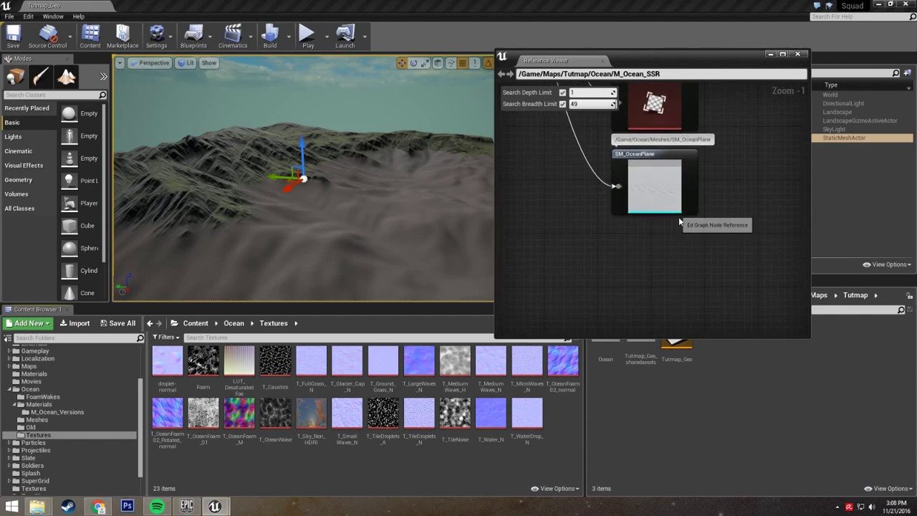
pyautogui.moveTo(676, 215); pyautogui.dragTo(683, 238, button='right')
pyautogui.moveTo(580, 199); pyautogui.dragTo(541, 228, button='right')
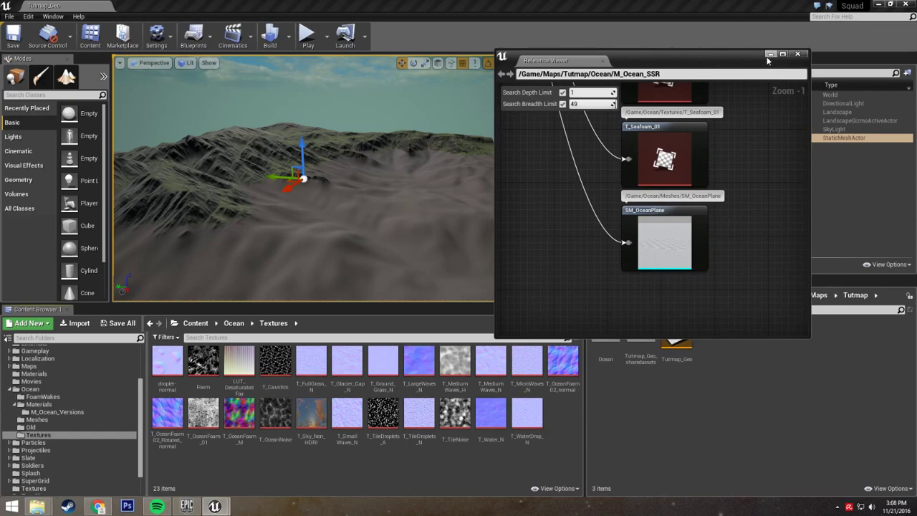
pyautogui.click(797, 54)
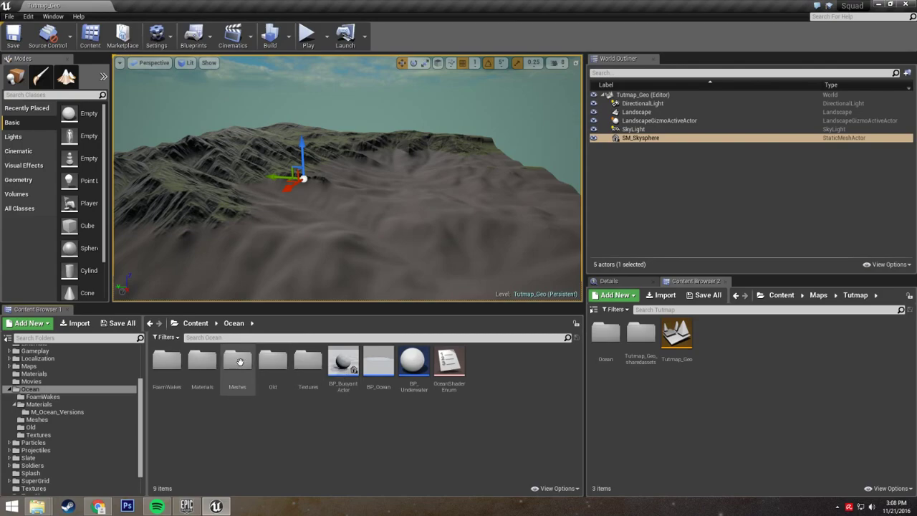
# Move the SM_OceanPlane mesh from the Ocean Meshes folder into Tutmap's Ocean folder
pyautogui.doubleClick(239, 360)
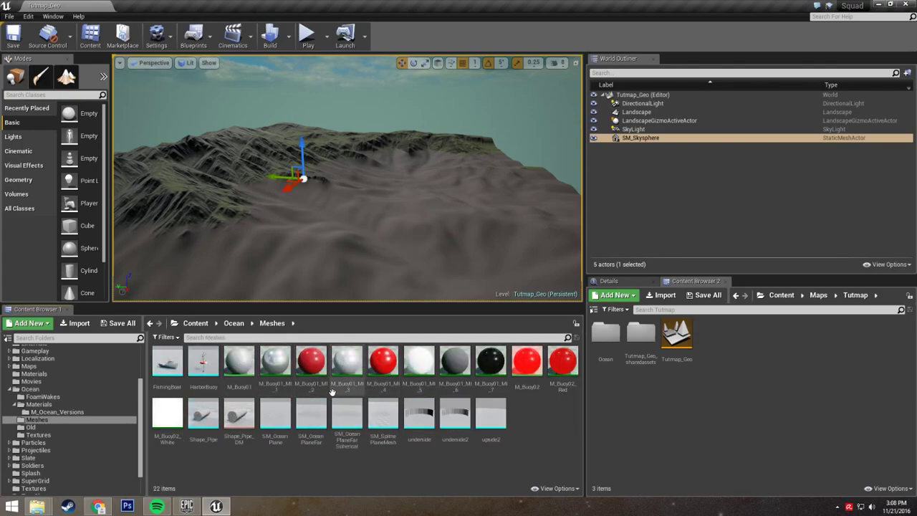
pyautogui.click(272, 434)
pyautogui.moveTo(274, 435); pyautogui.dragTo(278, 450)
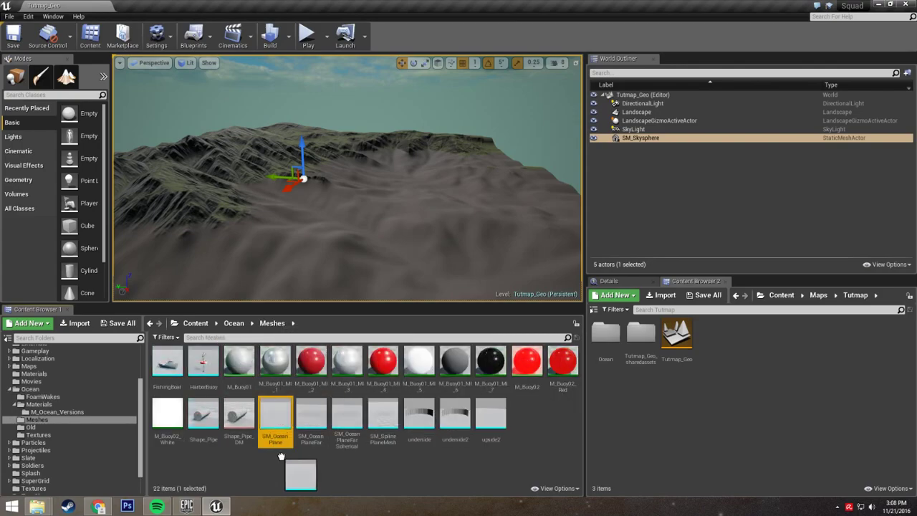
pyautogui.moveTo(603, 370); pyautogui.dragTo(608, 351)
pyautogui.click(625, 353)
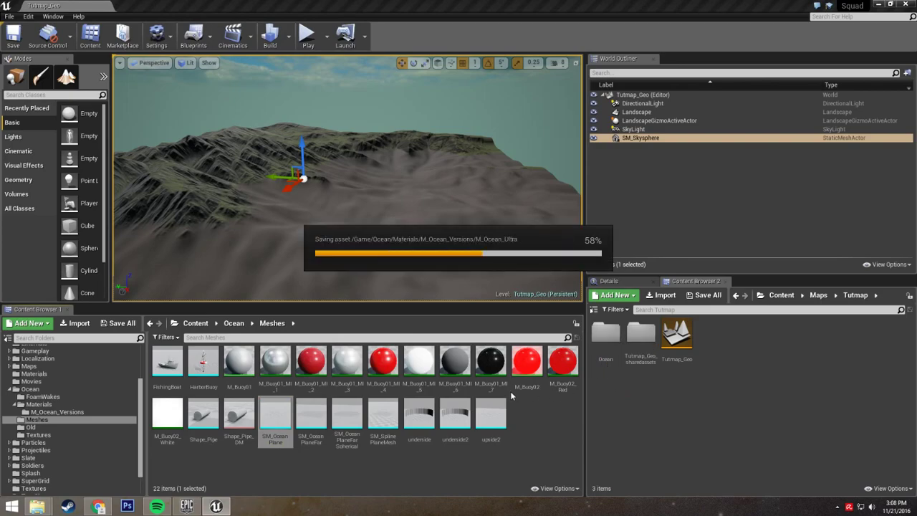
# Look over the source Ocean and Materials folders and return to the root Content folder
pyautogui.click(235, 324)
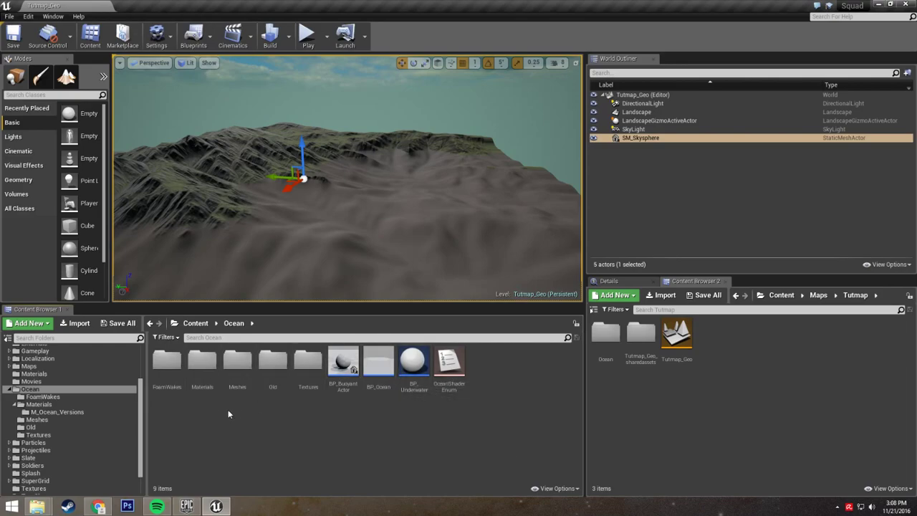
pyautogui.doubleClick(202, 362)
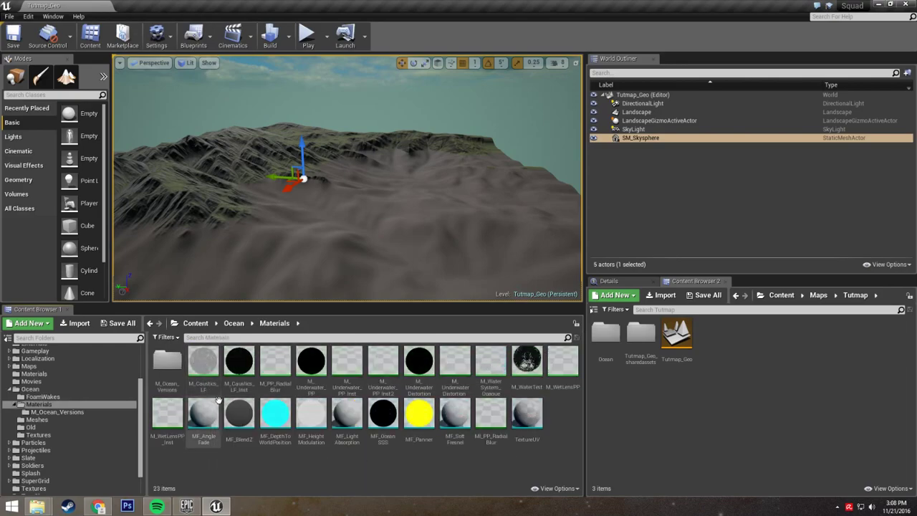
pyautogui.click(234, 323)
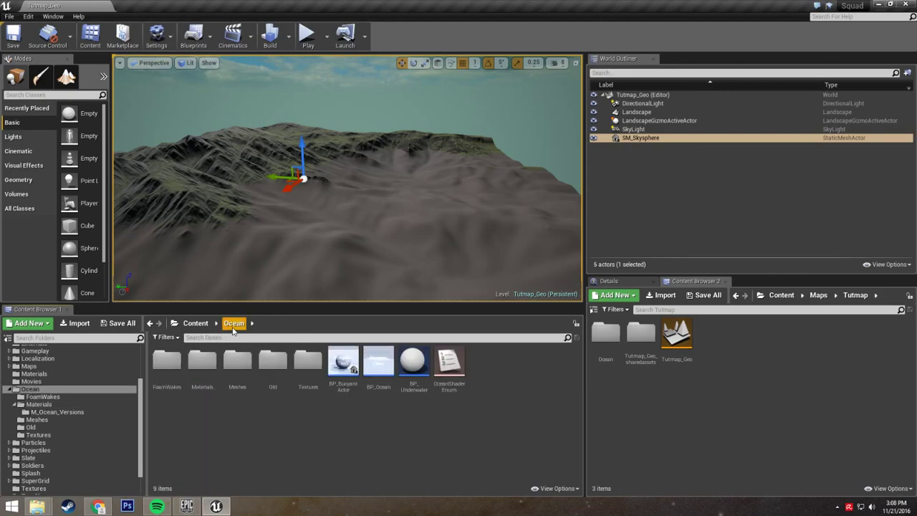
pyautogui.click(195, 323)
# Place SM_OceanPlane from Tutmap's Ocean folder onto the landscape in the level, at about X 48914, Y -61875, Z 4911 cm
pyautogui.moveTo(348, 179); pyautogui.dragTo(330, 154, button='right')
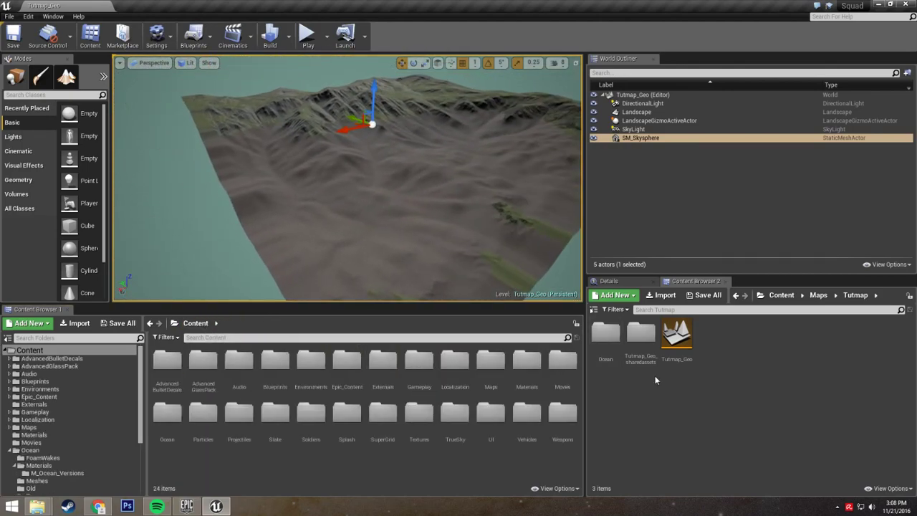
pyautogui.doubleClick(606, 333)
pyautogui.moveTo(392, 231); pyautogui.dragTo(470, 227, button='right')
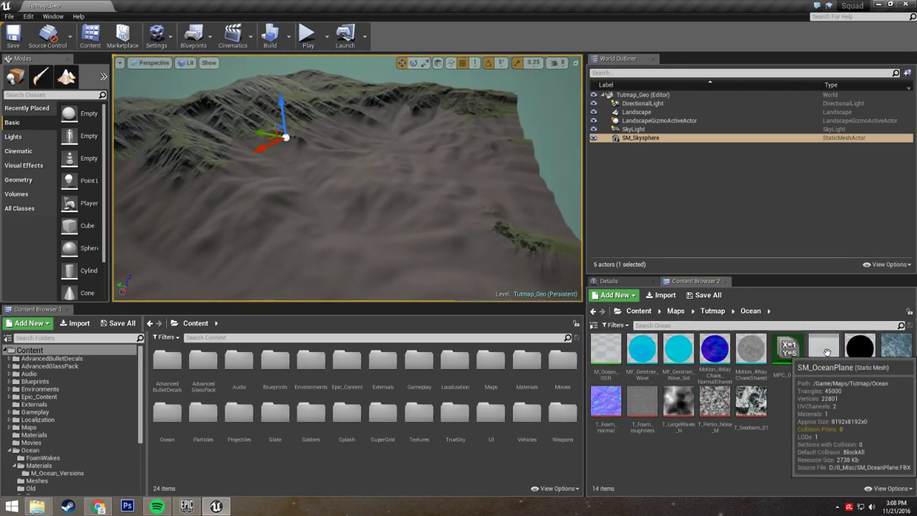
pyautogui.moveTo(827, 352); pyautogui.dragTo(799, 396)
pyautogui.moveTo(362, 204); pyautogui.dragTo(370, 200)
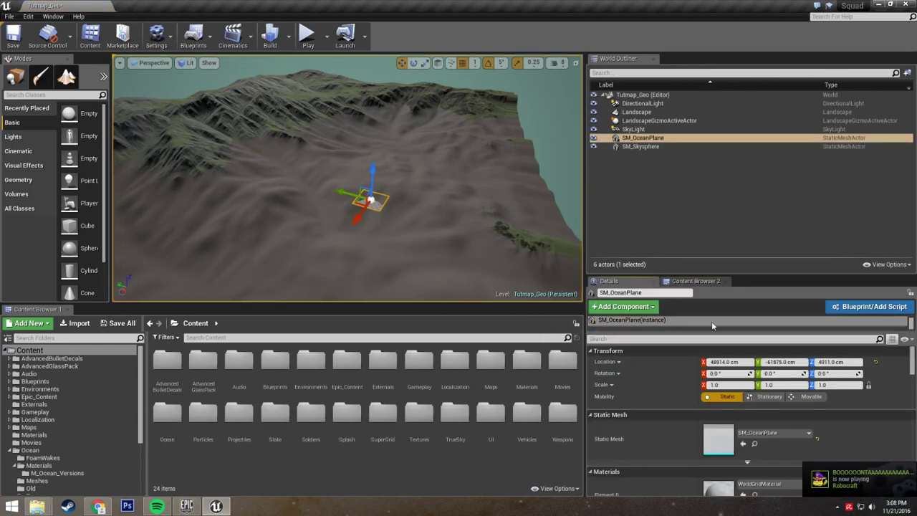
# Try uniform scales of 50 and 100 on the ocean plane and view how far it covers the landscape
pyautogui.moveTo(315, 244); pyautogui.dragTo(342, 260, button='right')
pyautogui.click(738, 385)
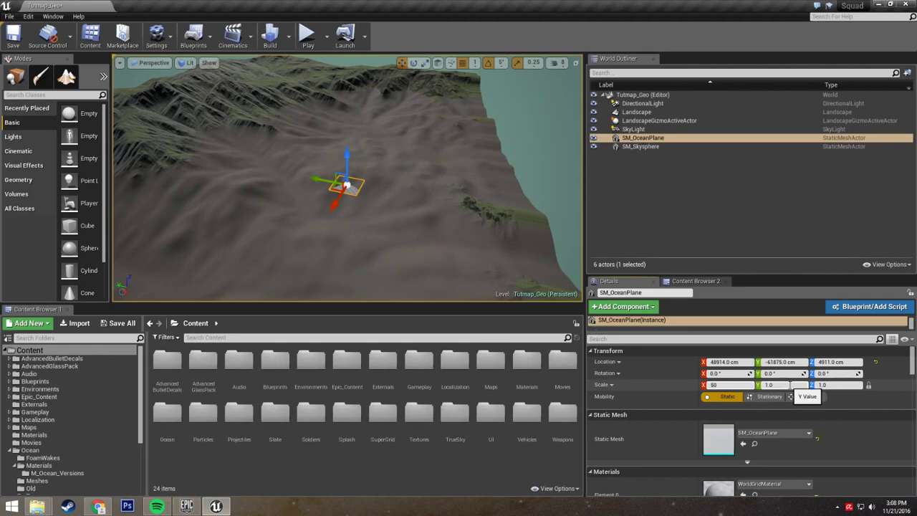
pyautogui.press('Return')
pyautogui.moveTo(401, 236)
pyautogui.mouseDown(button='right')
pyautogui.moveTo(323, 208)
pyautogui.moveTo(456, 216)
pyautogui.moveTo(401, 222)
pyautogui.mouseUp(button='right')
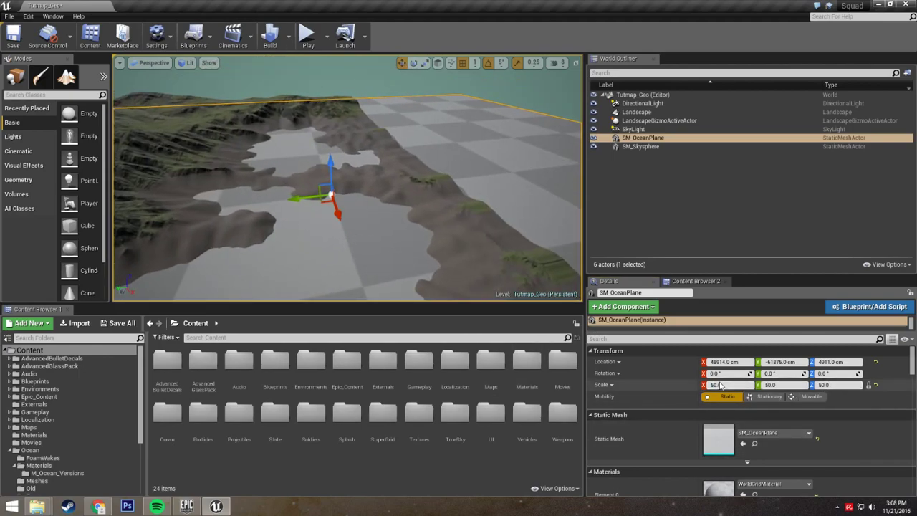
pyautogui.press('Return')
pyautogui.press('Return')
pyautogui.moveTo(248, 253); pyautogui.dragTo(279, 251, button='right')
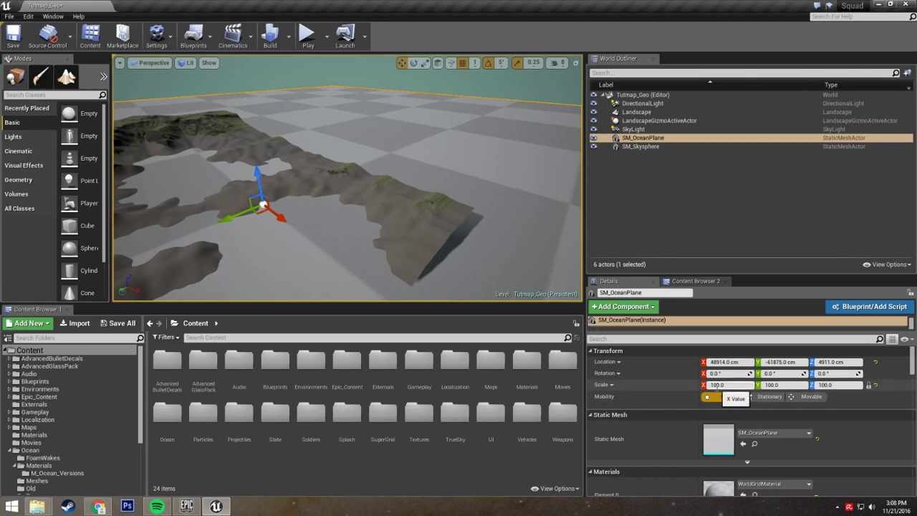
# Set the ocean plane's uniform scale to 500
pyautogui.click(716, 388)
pyautogui.write('500')
pyautogui.press('Return')
# Raise the ocean plane to about Z 9064 cm so it floods the low parts of the landscape
pyautogui.moveTo(308, 215); pyautogui.dragTo(293, 230, button='right')
pyautogui.moveTo(180, 174); pyautogui.dragTo(214, 151, button='right')
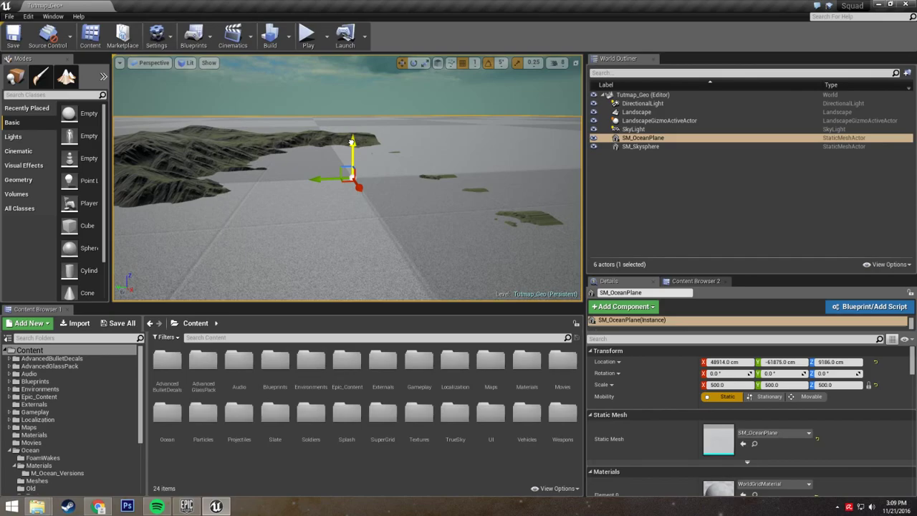
pyautogui.press('w')
pyautogui.moveTo(352, 143)
pyautogui.mouseDown(button='right')
pyautogui.moveTo(315, 126)
pyautogui.moveTo(272, 154)
pyautogui.moveTo(308, 185)
pyautogui.moveTo(339, 152)
pyautogui.moveTo(356, 150)
pyautogui.mouseUp(button='right')
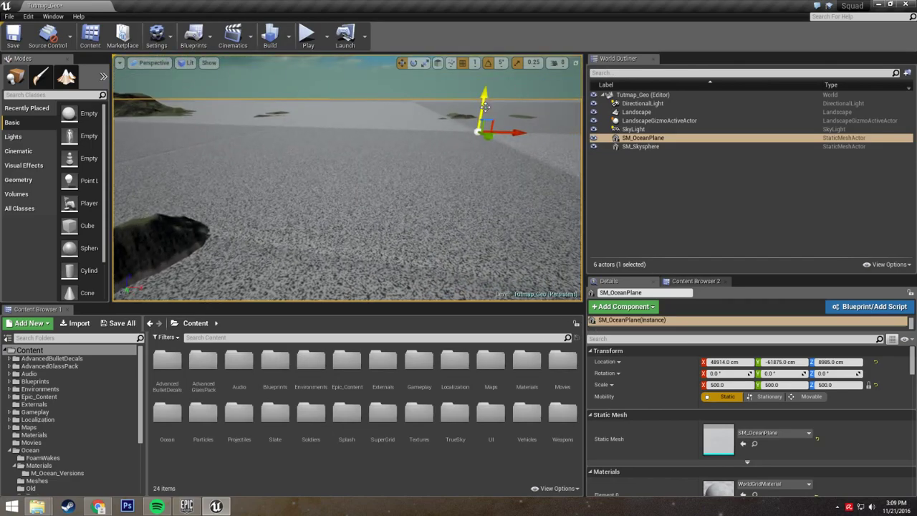
pyautogui.moveTo(483, 99); pyautogui.dragTo(483, 96)
pyautogui.moveTo(473, 111); pyautogui.dragTo(506, 146, button='right')
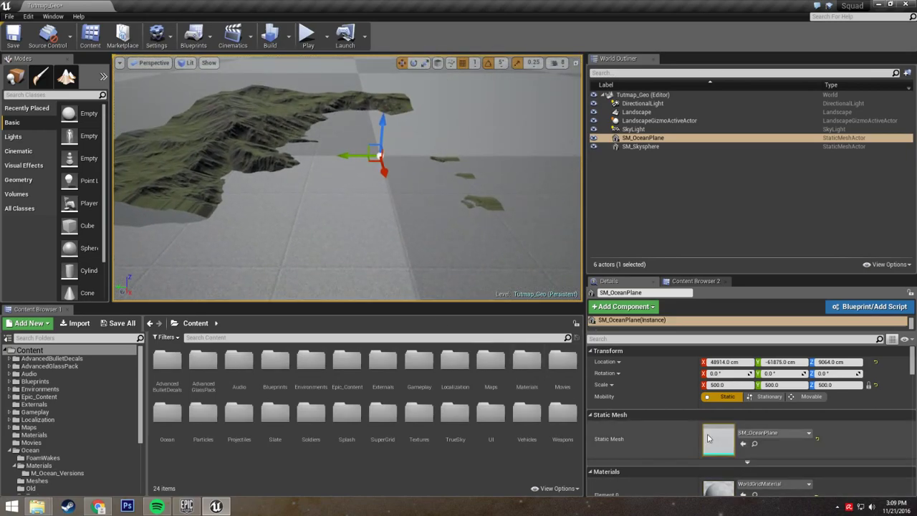
# Apply the M_Ocean_SSR material from the Tutmap map's Ocean folder to the ocean plane and view the water around the coast
pyautogui.scroll(-3, 747, 479)
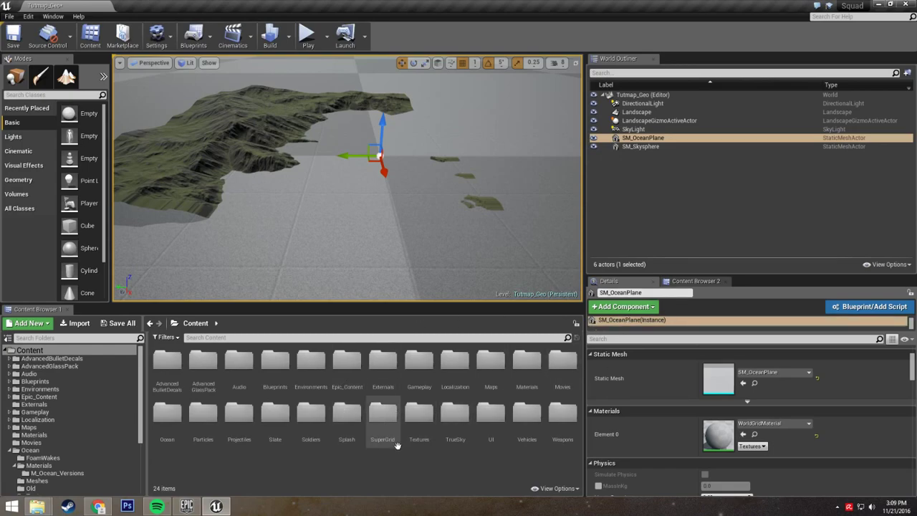
pyautogui.doubleClick(493, 360)
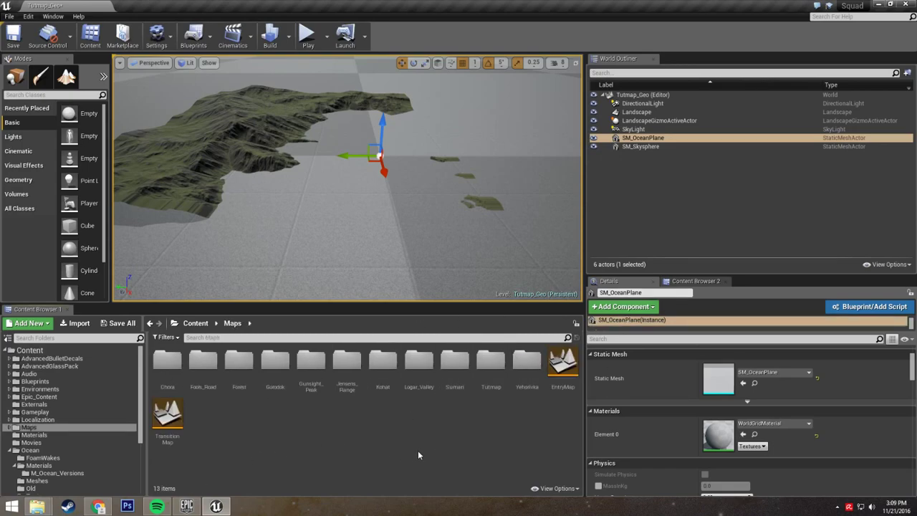
pyautogui.doubleClick(495, 362)
pyautogui.doubleClick(168, 363)
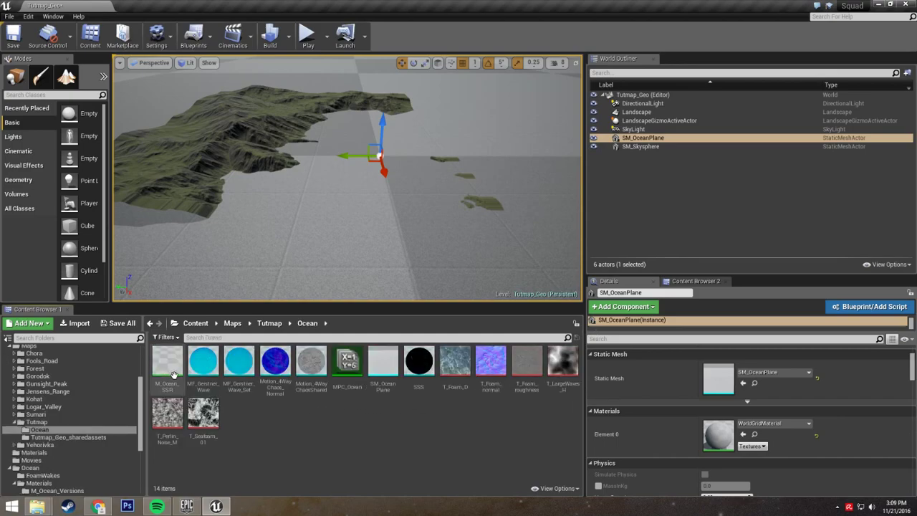
pyautogui.moveTo(269, 244); pyautogui.dragTo(215, 205, button='right')
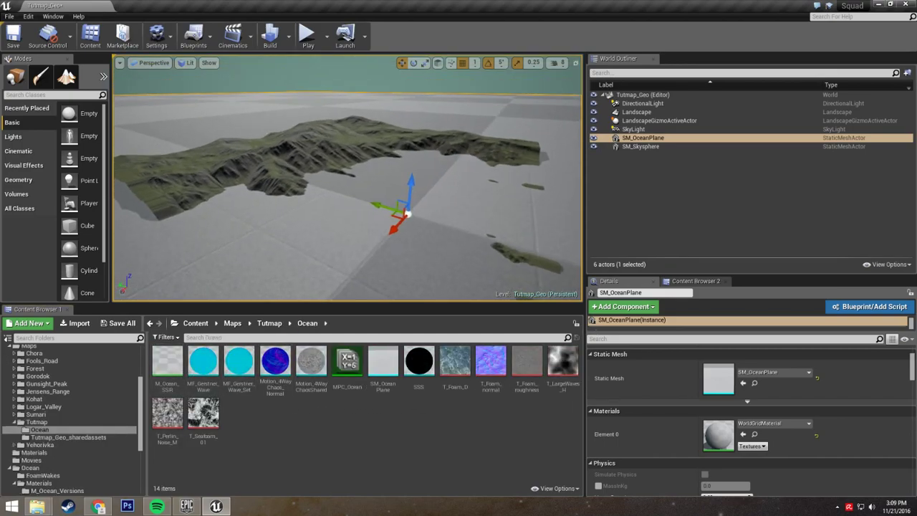
pyautogui.moveTo(168, 362); pyautogui.dragTo(356, 215)
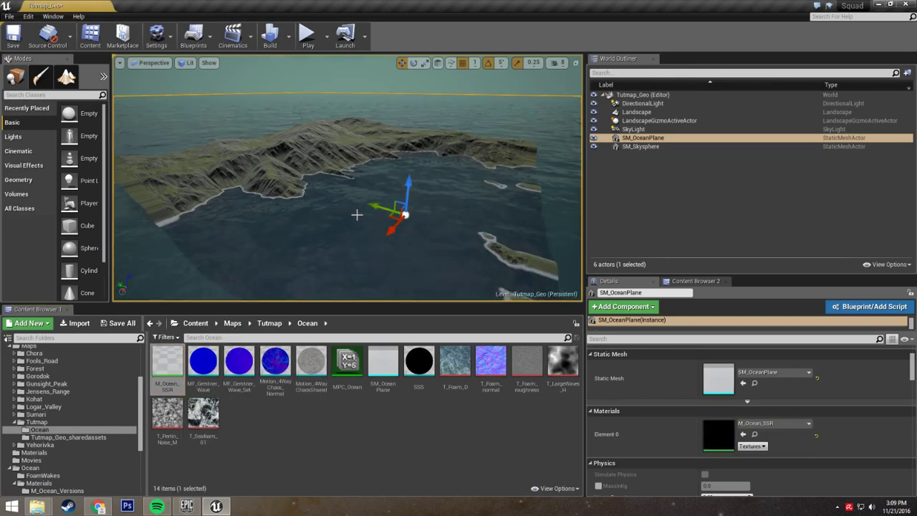
pyautogui.moveTo(357, 215); pyautogui.dragTo(322, 215, button='right')
pyautogui.press('w')
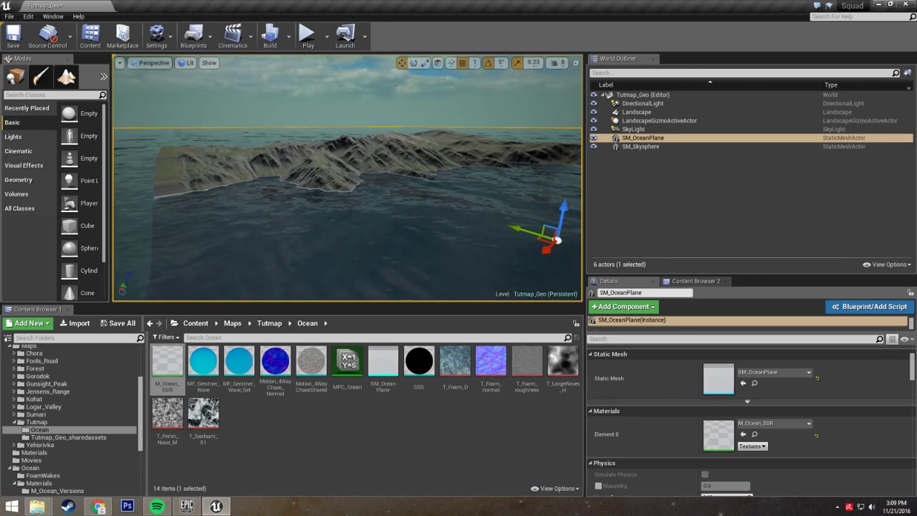
pyautogui.press('w')
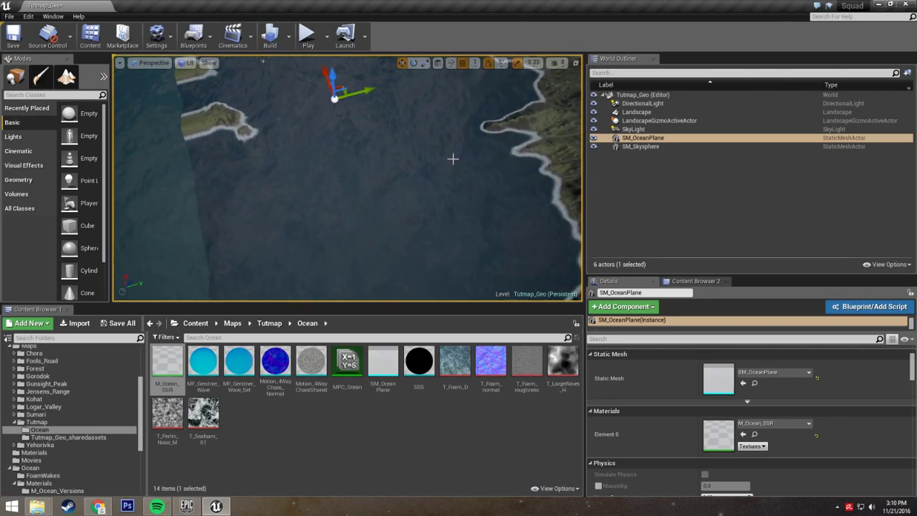
pyautogui.moveTo(200, 228); pyautogui.dragTo(190, 206, button='right')
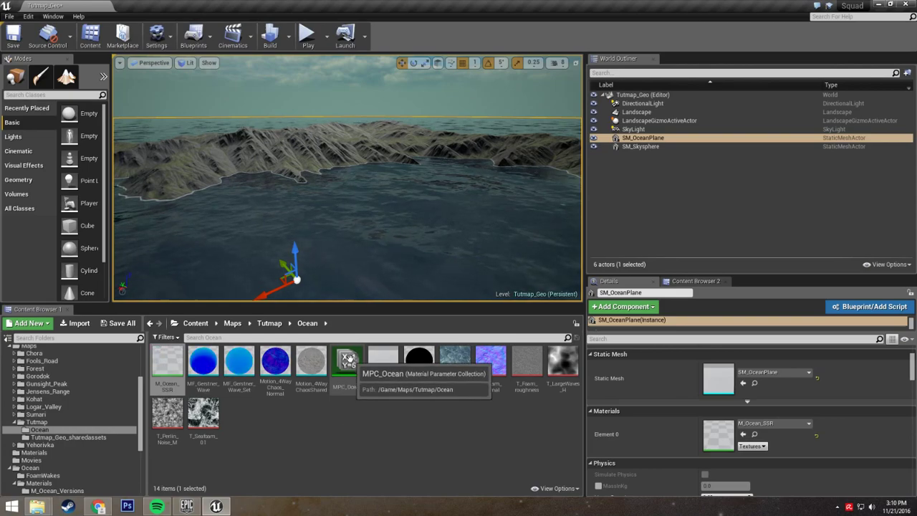
# Open the MPC_Ocean parameter collection and look through its scalar parameters, including the foam, opacity and wave settings
pyautogui.doubleClick(348, 358)
pyautogui.moveTo(916, 114); pyautogui.dragTo(561, 3)
pyautogui.scroll(-2, 493, 263)
pyautogui.scroll(-10, 493, 263)
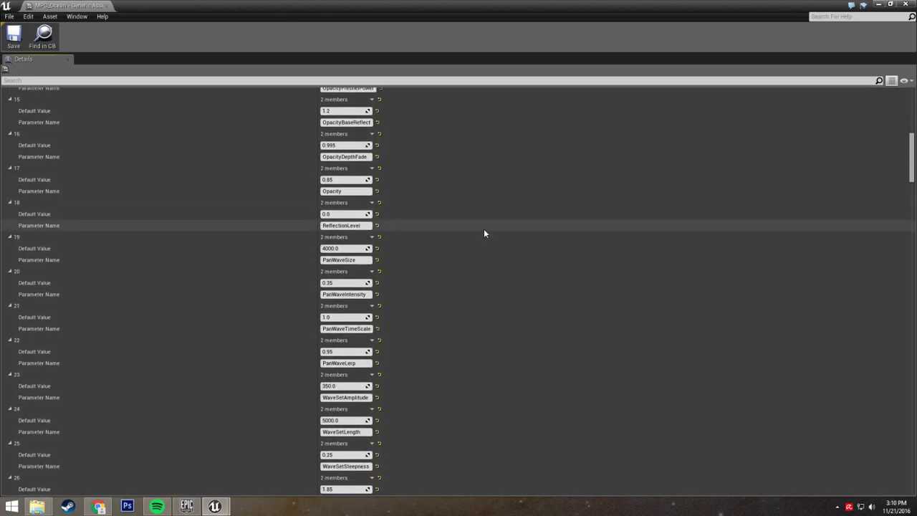
pyautogui.scroll(-10, 485, 232)
pyautogui.scroll(-8, 480, 233)
pyautogui.moveTo(911, 227); pyautogui.dragTo(886, 88)
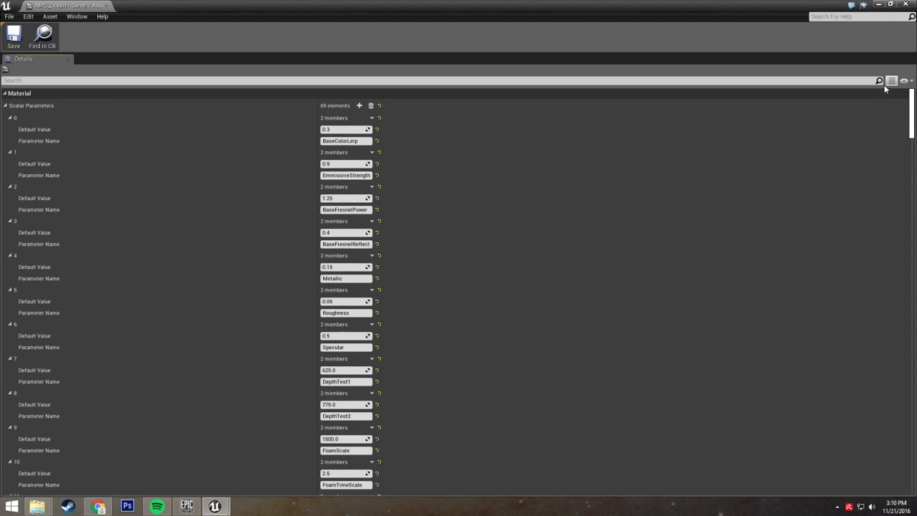
pyautogui.scroll(-10, 579, 254)
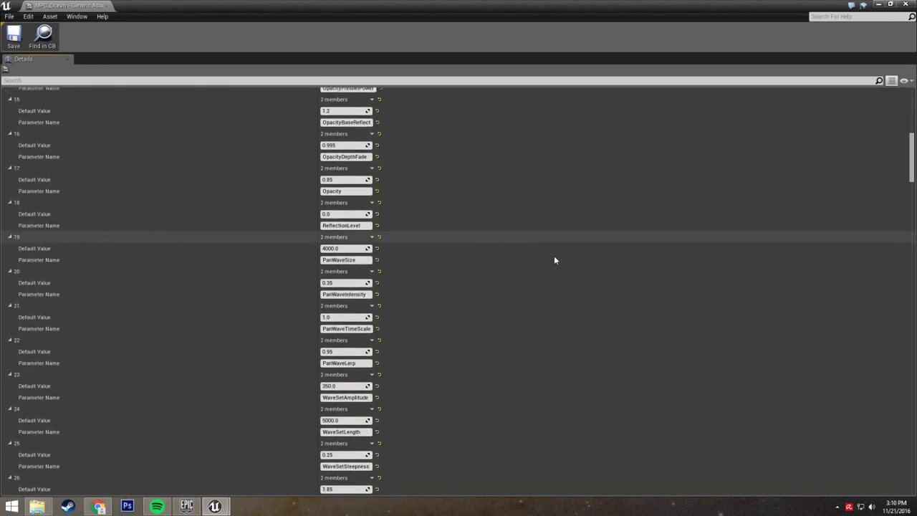
pyautogui.scroll(-6, 554, 261)
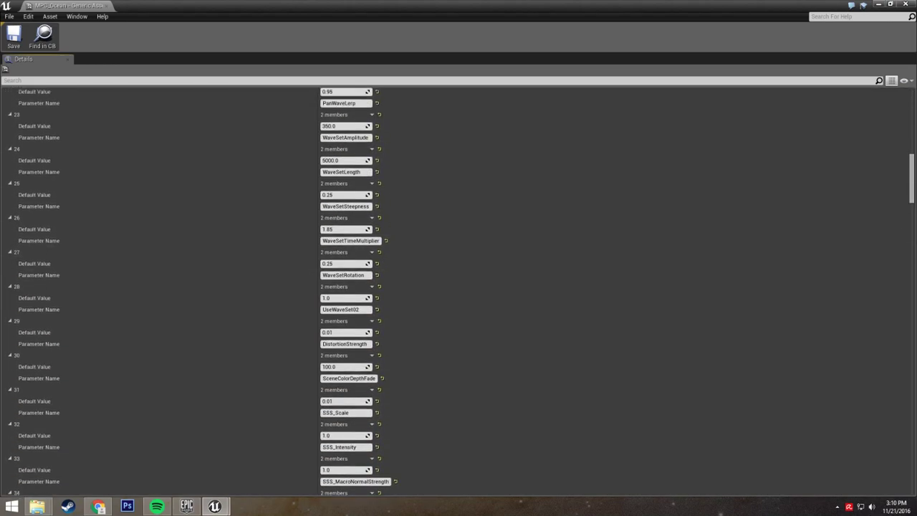
pyautogui.moveTo(912, 171); pyautogui.dragTo(912, 120)
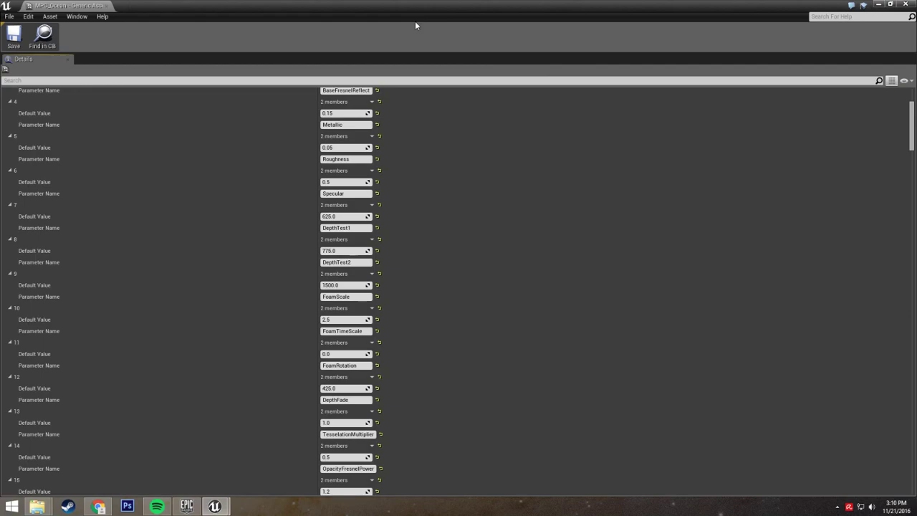
# Arrange the MPC_Ocean window at full height beside an enlarged level viewport so the water and parameters show together
pyautogui.moveTo(412, 7); pyautogui.dragTo(636, 124)
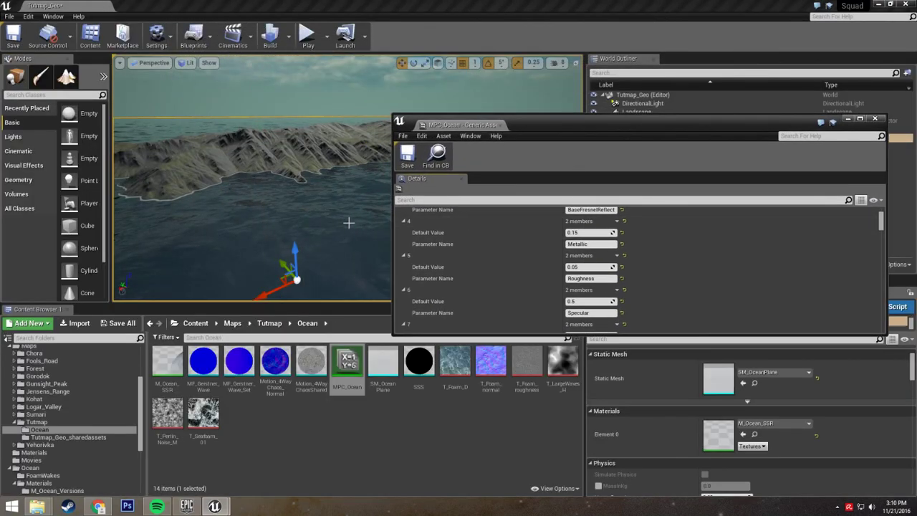
pyautogui.moveTo(392, 223); pyautogui.dragTo(586, 223)
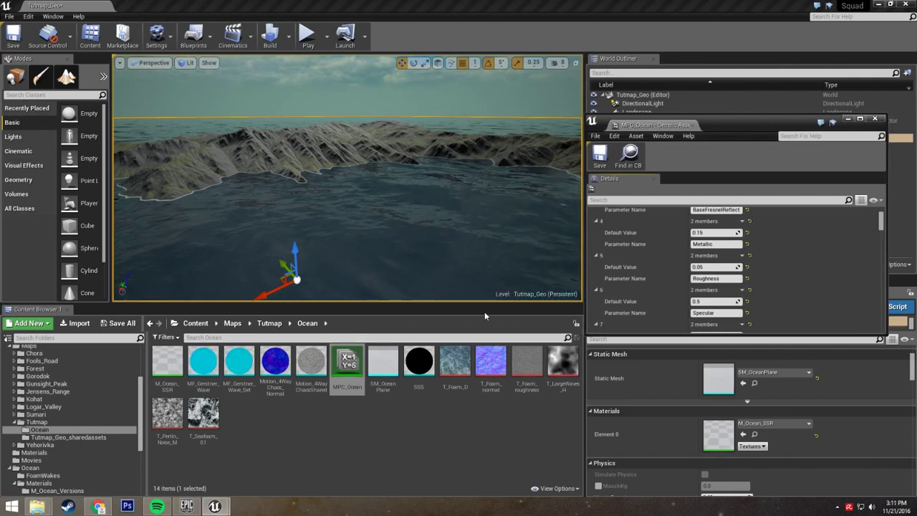
pyautogui.moveTo(484, 304); pyautogui.dragTo(485, 432)
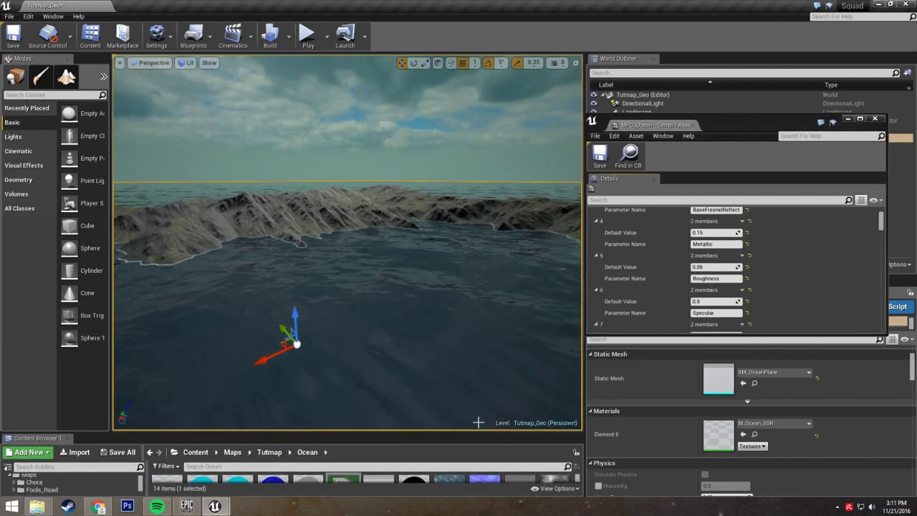
pyautogui.click(105, 76)
pyautogui.moveTo(240, 200); pyautogui.dragTo(291, 198, button='right')
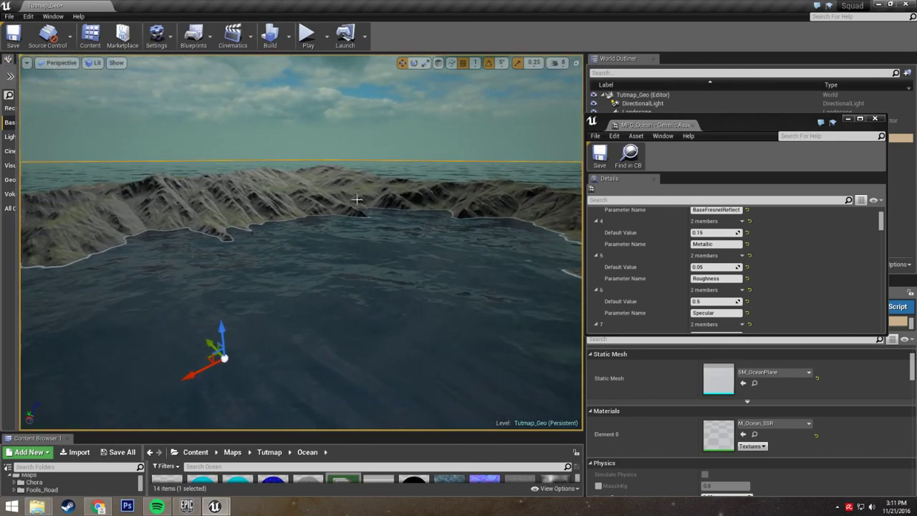
pyautogui.doubleClick(787, 111)
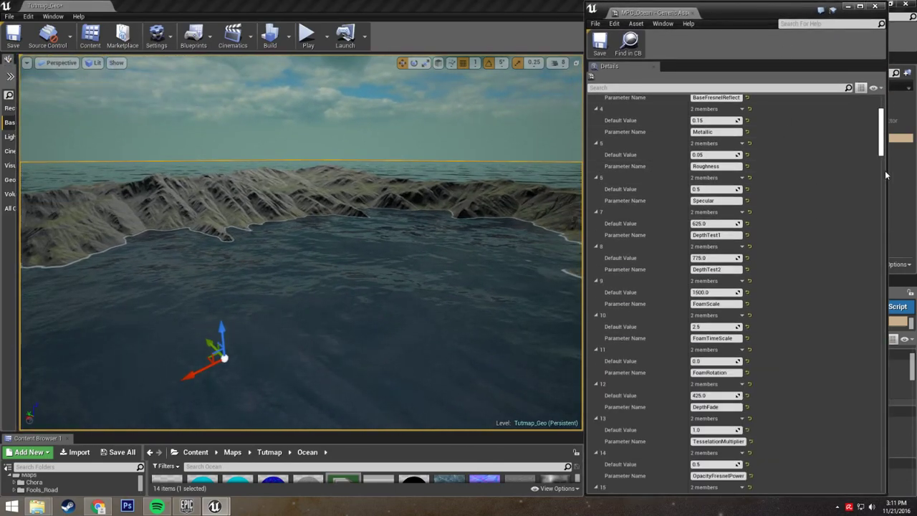
pyautogui.moveTo(887, 170); pyautogui.dragTo(916, 170)
# Try DepthTest1 at about 376 and DepthTest2 at about 536 while viewing the shoreline foam, and undo both changes
pyautogui.moveTo(278, 189); pyautogui.dragTo(209, 114, button='right')
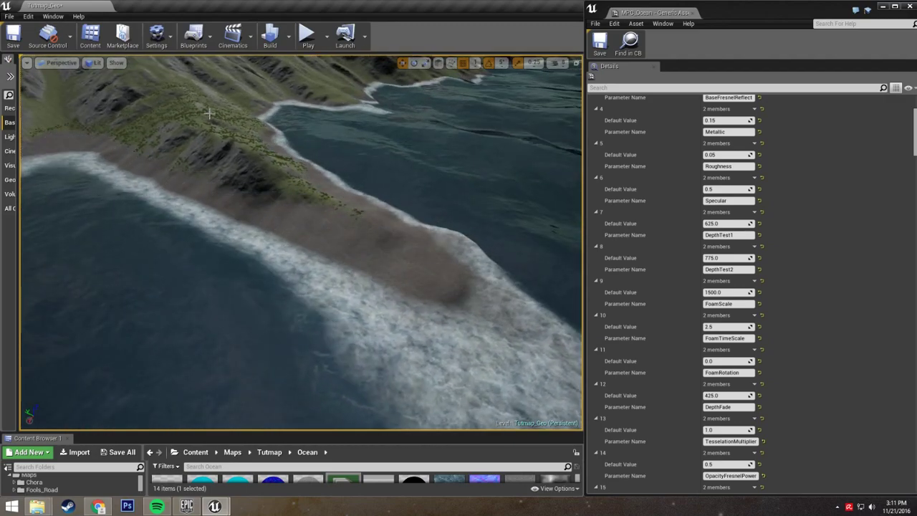
pyautogui.moveTo(82, 162); pyautogui.dragTo(66, 168, button='right')
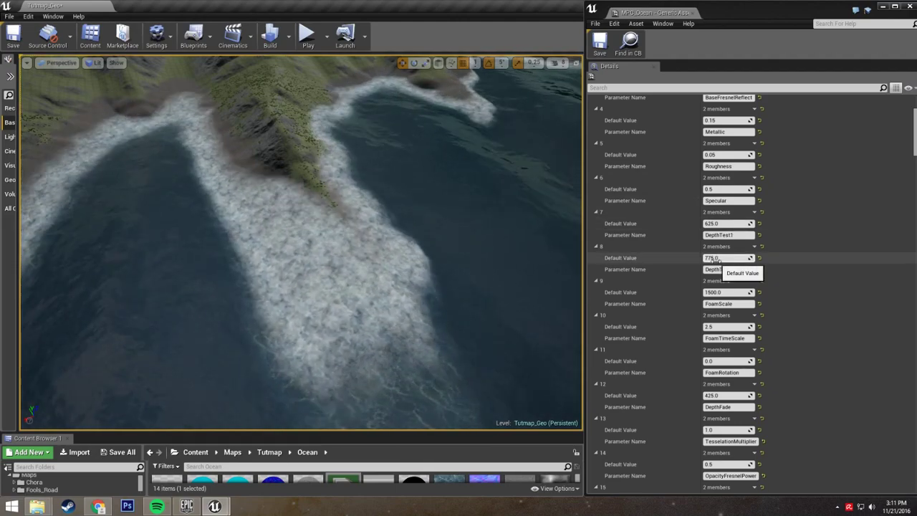
pyautogui.click(715, 224)
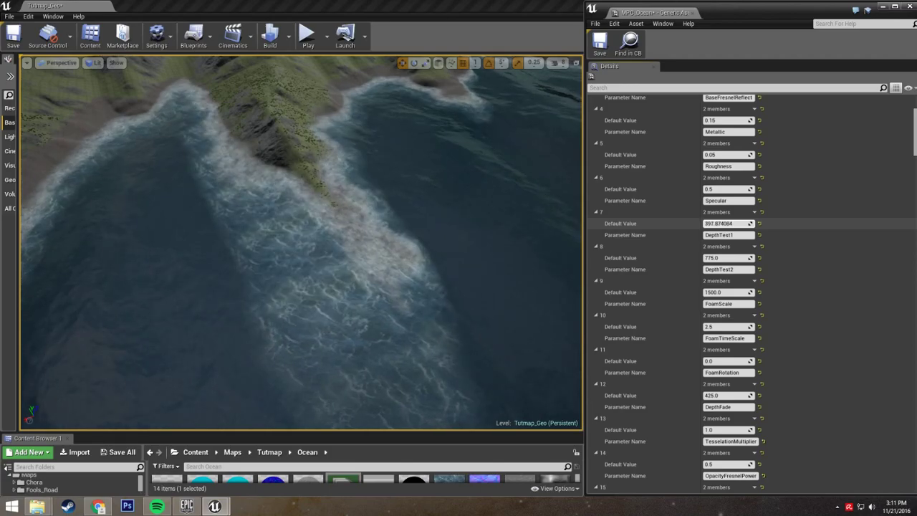
pyautogui.moveTo(714, 223); pyautogui.dragTo(745, 223)
pyautogui.moveTo(727, 223); pyautogui.dragTo(708, 223)
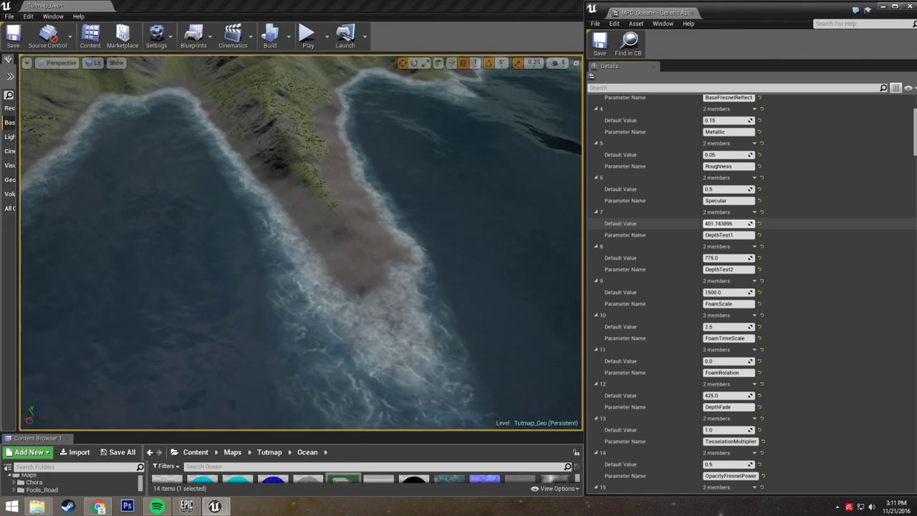
pyautogui.moveTo(708, 224); pyautogui.dragTo(711, 224)
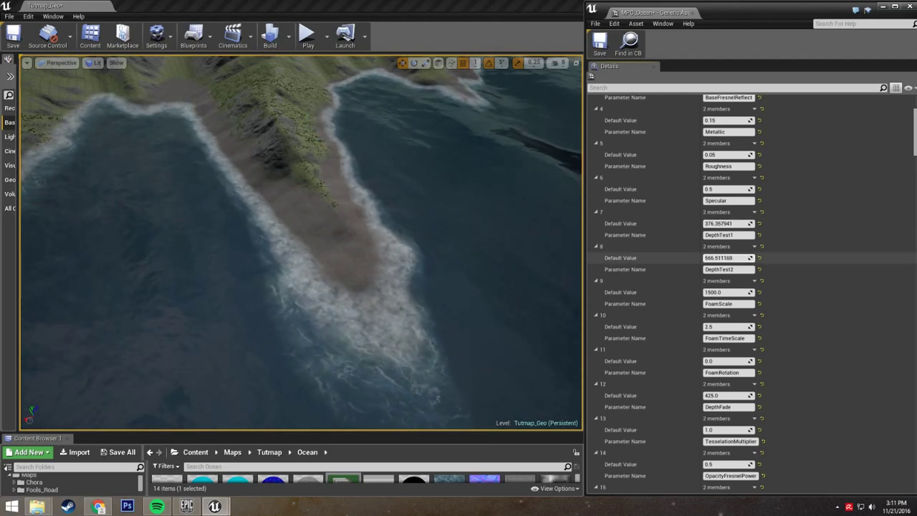
pyautogui.moveTo(541, 256); pyautogui.dragTo(467, 236, button='right')
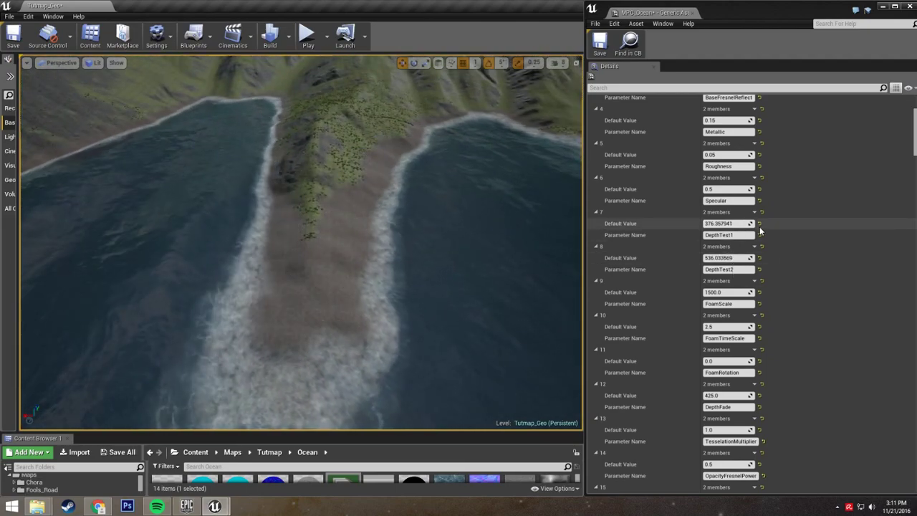
pyautogui.hotkey('ctrl', 'z')
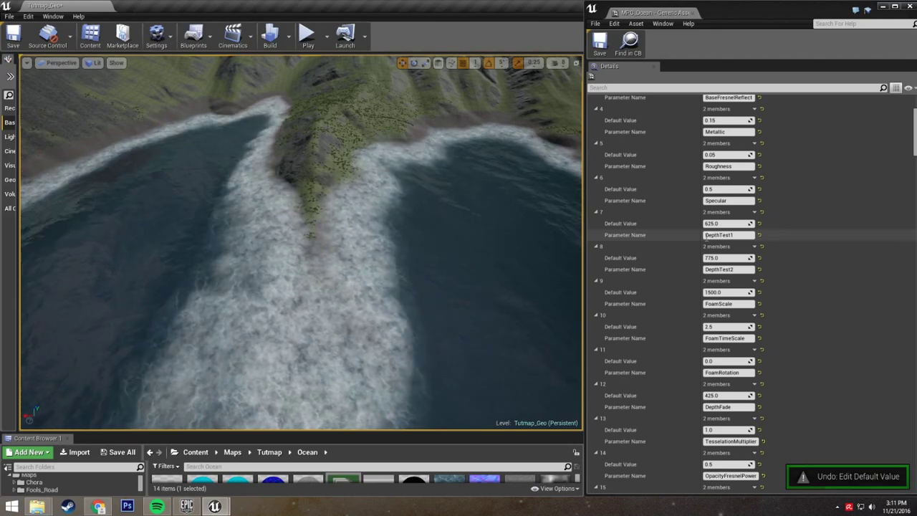
pyautogui.hotkey('ctrl', 'z')
# Try a FoamScale of about 2077 and a FoamRotation of about 94 on the shoreline foam, and undo the changes
pyautogui.moveTo(267, 244); pyautogui.dragTo(278, 233, button='right')
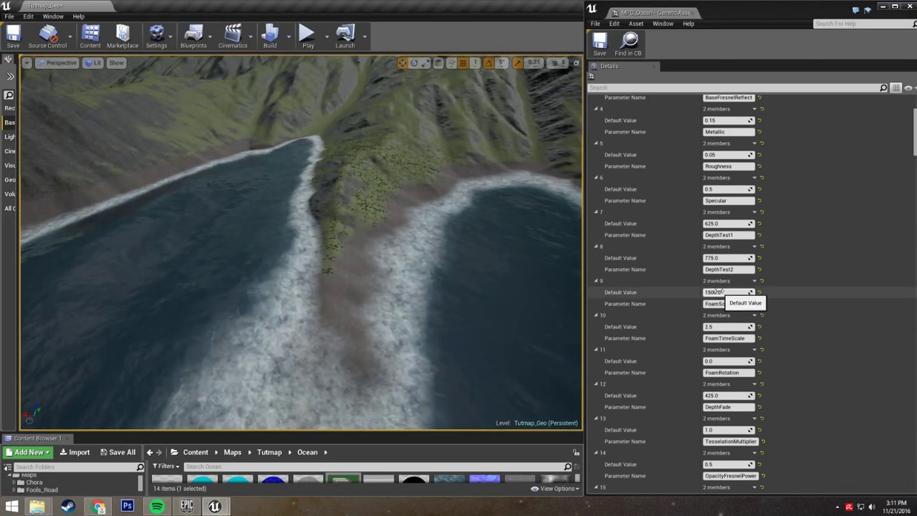
pyautogui.moveTo(715, 292); pyautogui.dragTo(746, 292)
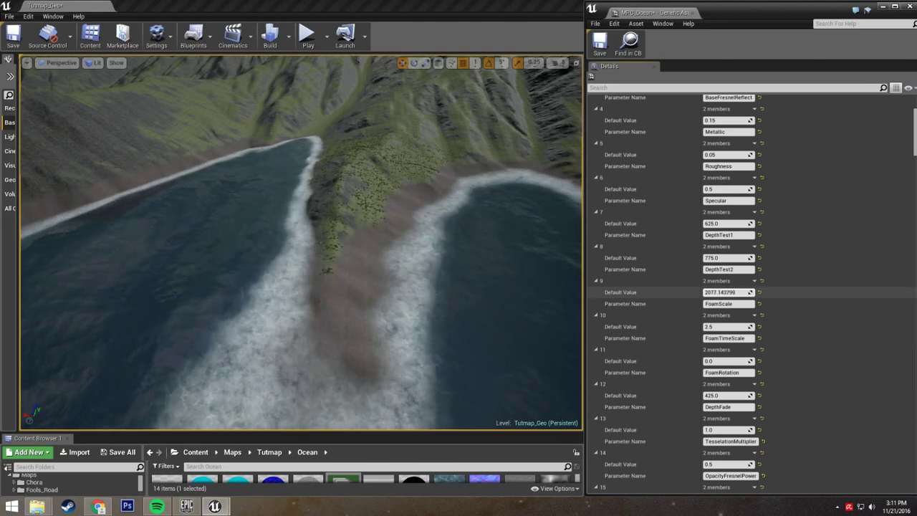
pyautogui.hotkey('ctrl', 'z')
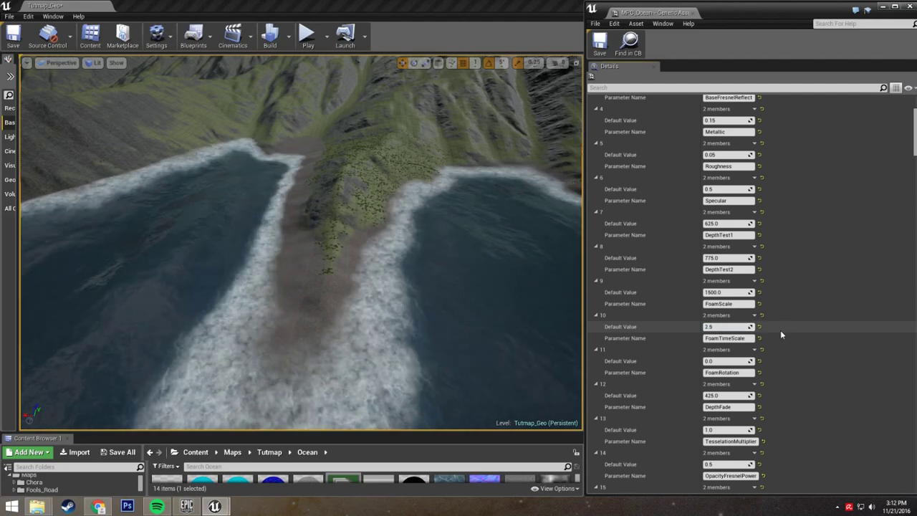
pyautogui.hotkey('ctrl', 'z')
pyautogui.scroll(-1, 745, 338)
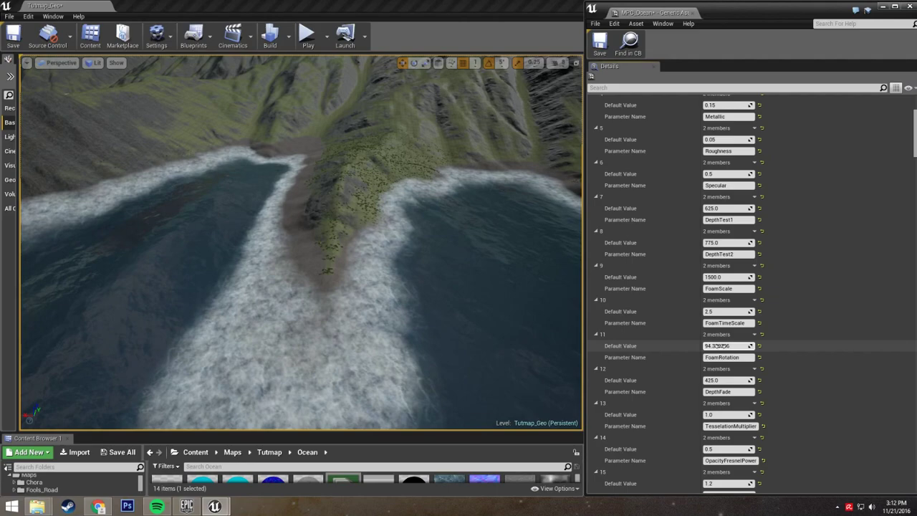
pyautogui.hotkey('ctrl', 'z')
# Set the Opacity parameter in MPC_Ocean to 0.95 while viewing the open water
pyautogui.scroll(-4, 786, 348)
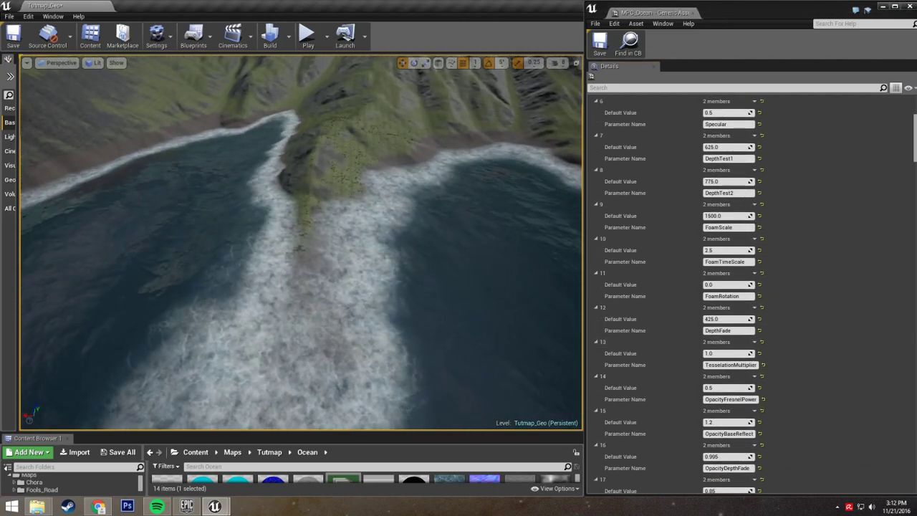
pyautogui.moveTo(459, 308); pyautogui.dragTo(501, 319, button='right')
pyautogui.moveTo(359, 319); pyautogui.dragTo(218, 324, button='right')
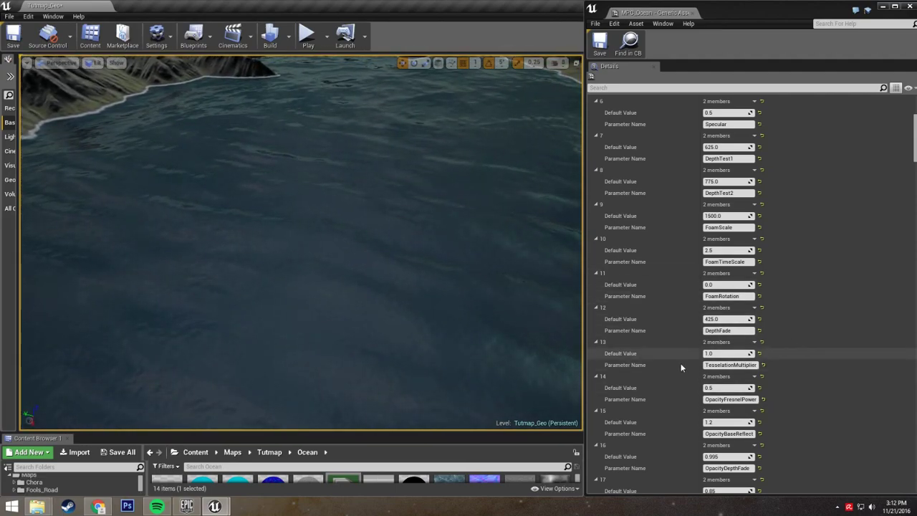
pyautogui.scroll(-3, 769, 280)
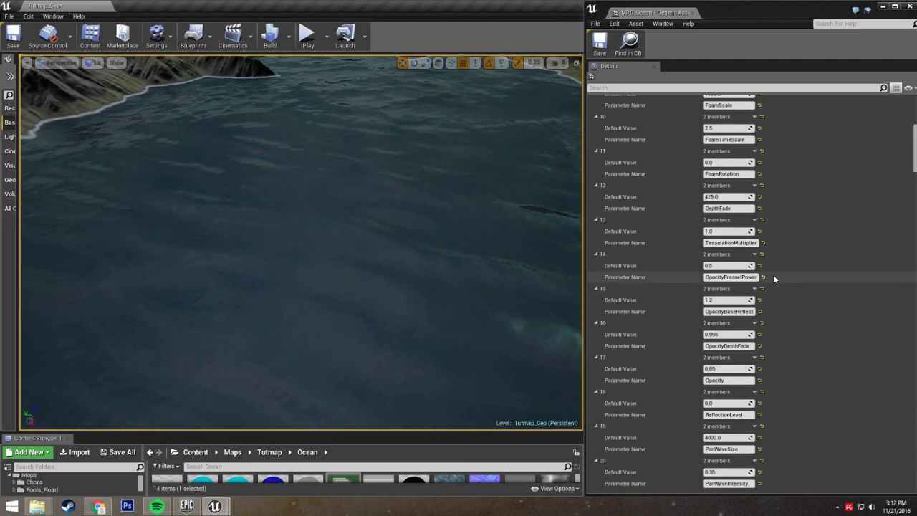
pyautogui.scroll(-3, 790, 279)
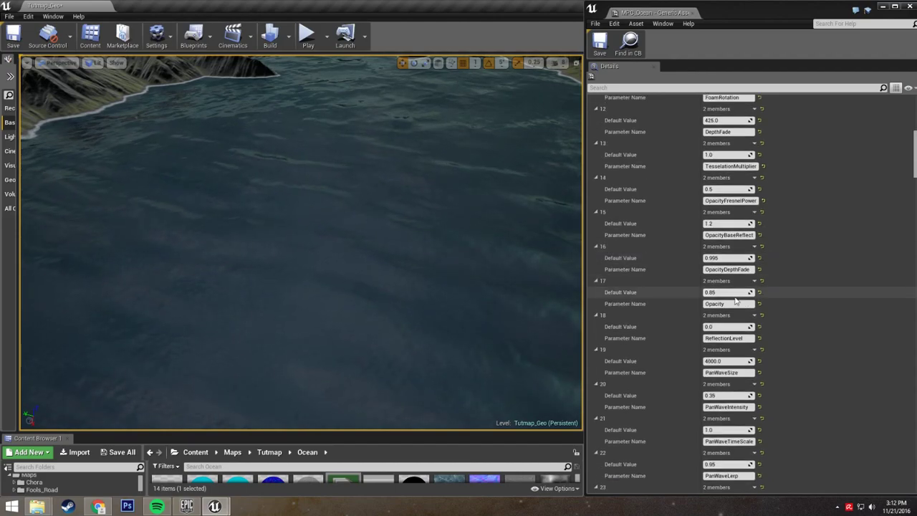
pyautogui.moveTo(319, 264); pyautogui.dragTo(440, 281, button='right')
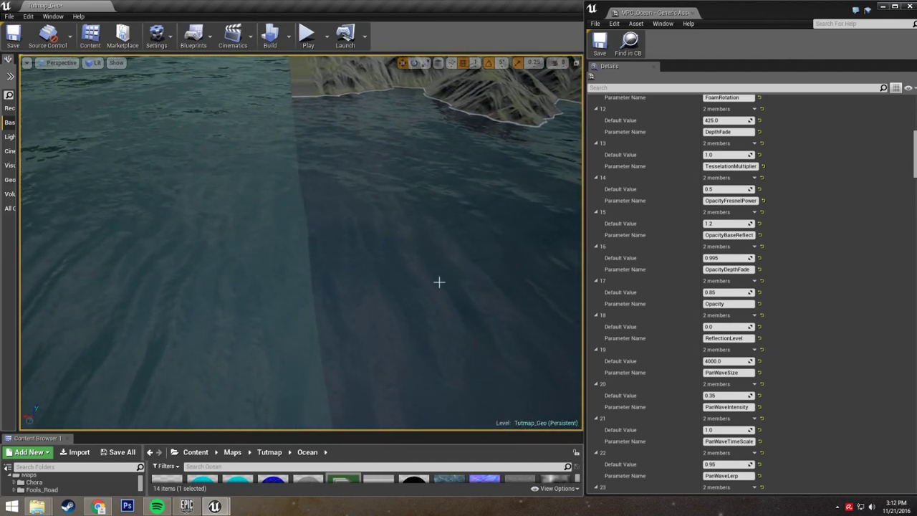
pyautogui.click(720, 293)
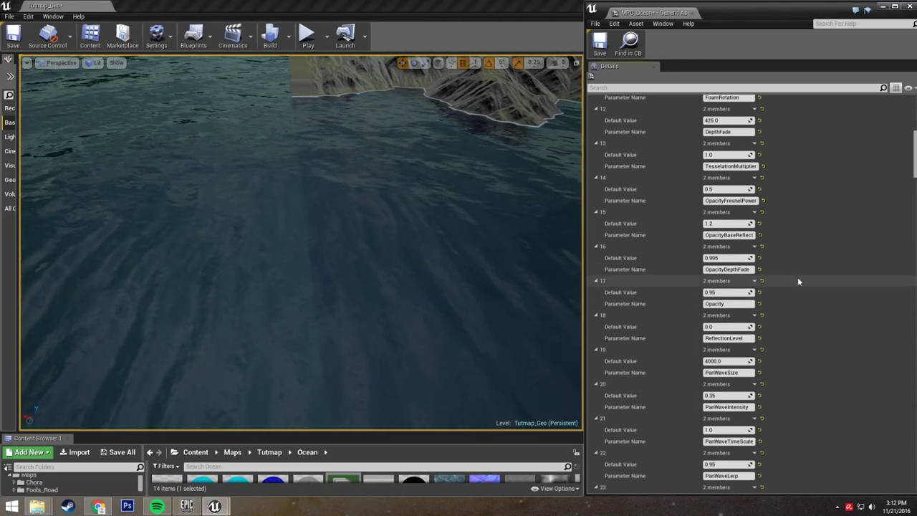
# Try a different Opacity on the water near the coastline and set it back to 0.95
pyautogui.moveTo(338, 260); pyautogui.dragTo(398, 215, button='right')
pyautogui.moveTo(522, 252); pyautogui.dragTo(519, 262, button='right')
pyautogui.moveTo(723, 294); pyautogui.dragTo(745, 294)
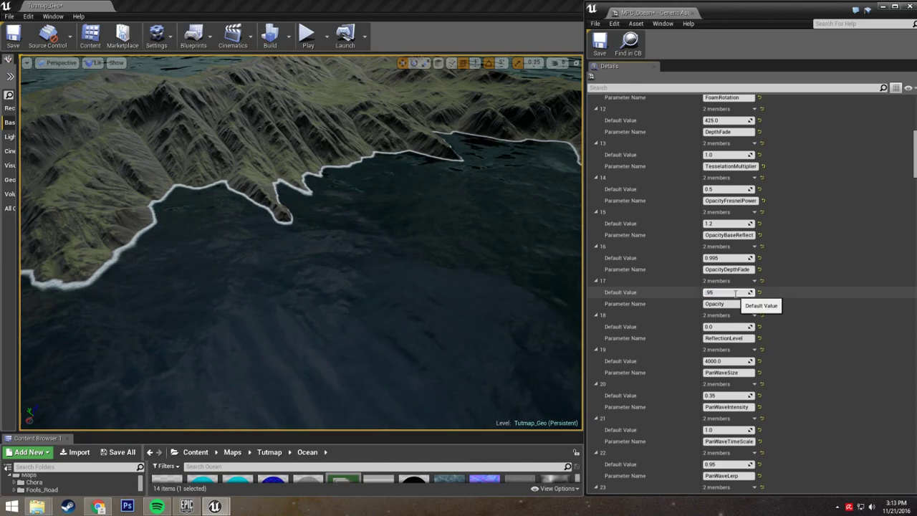
pyautogui.click(840, 281)
pyautogui.moveTo(240, 277); pyautogui.dragTo(240, 212, button='right')
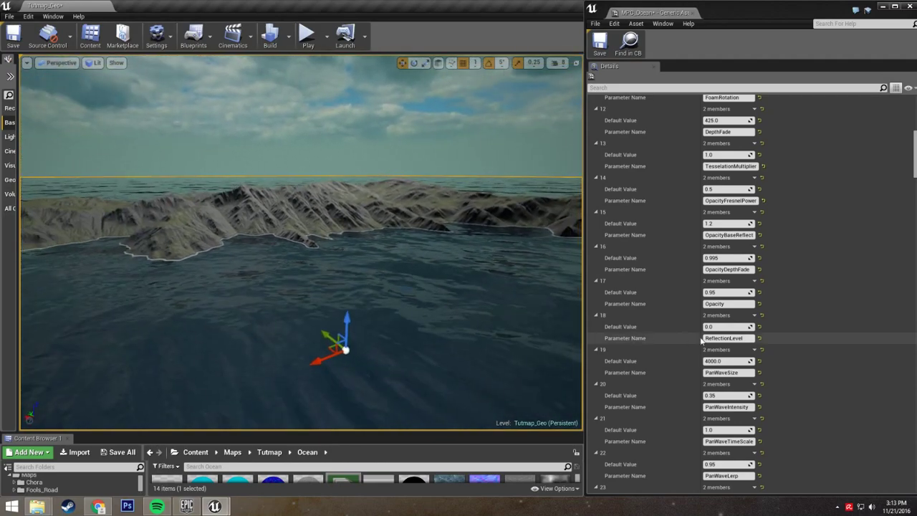
# Try a different WaveSetAmplitude while viewing the ocean surface, and undo the change
pyautogui.scroll(-4, 789, 303)
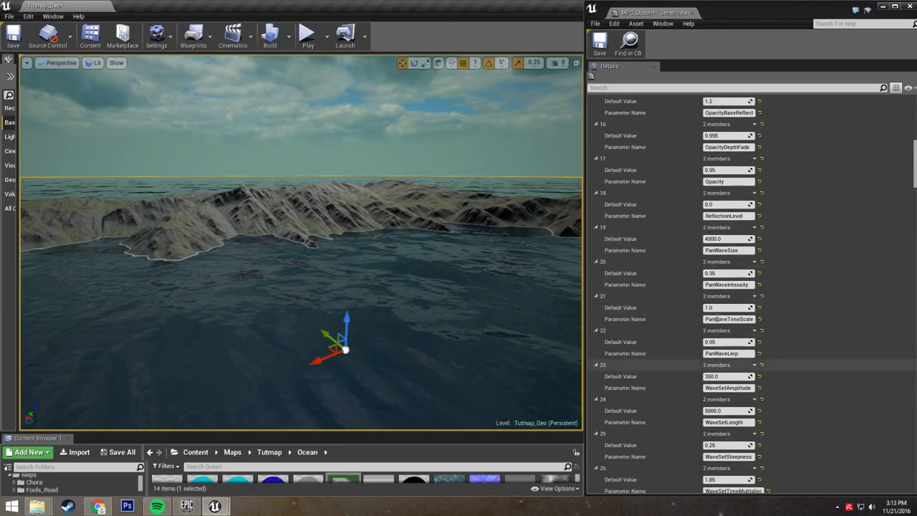
pyautogui.scroll(-4, 818, 292)
pyautogui.scroll(-1, 818, 273)
pyautogui.moveTo(428, 275); pyautogui.dragTo(259, 362, button='right')
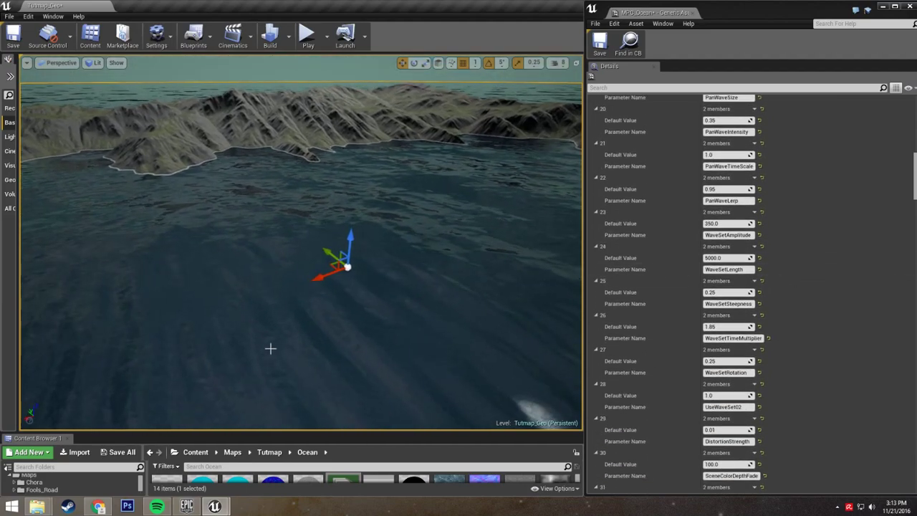
pyautogui.scroll(-2, 804, 263)
pyautogui.moveTo(719, 147); pyautogui.dragTo(864, 147)
pyautogui.hotkey('ctrl', 'z')
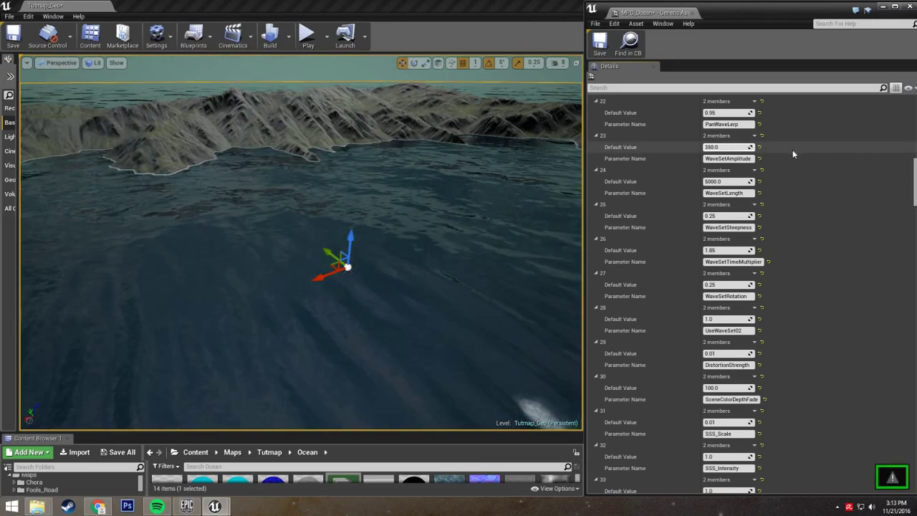
# Try WaveSetAmplitude at about 353 and WaveSetLength at about 3543 with a small island in view, and undo both changes
pyautogui.press('w')
pyautogui.scroll(-3, 404, 268)
pyautogui.moveTo(403, 268); pyautogui.dragTo(368, 294, button='right')
pyautogui.press('s')
pyautogui.moveTo(448, 261); pyautogui.dragTo(477, 252, button='right')
pyautogui.scroll(3, 448, 260)
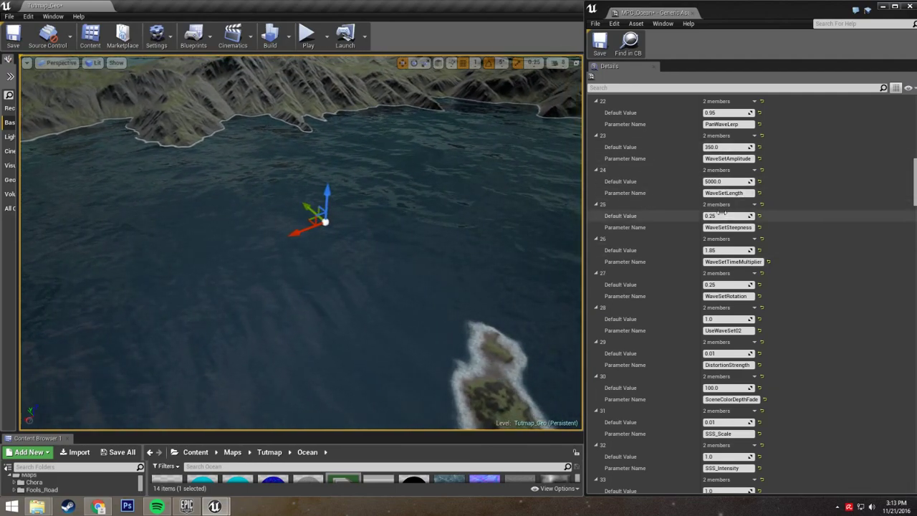
pyautogui.click(720, 148)
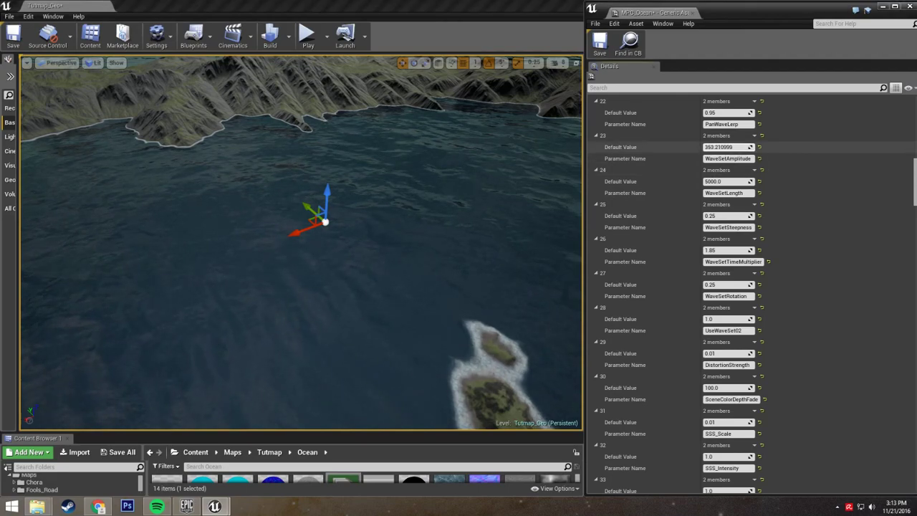
pyautogui.hotkey('ctrl', 'z')
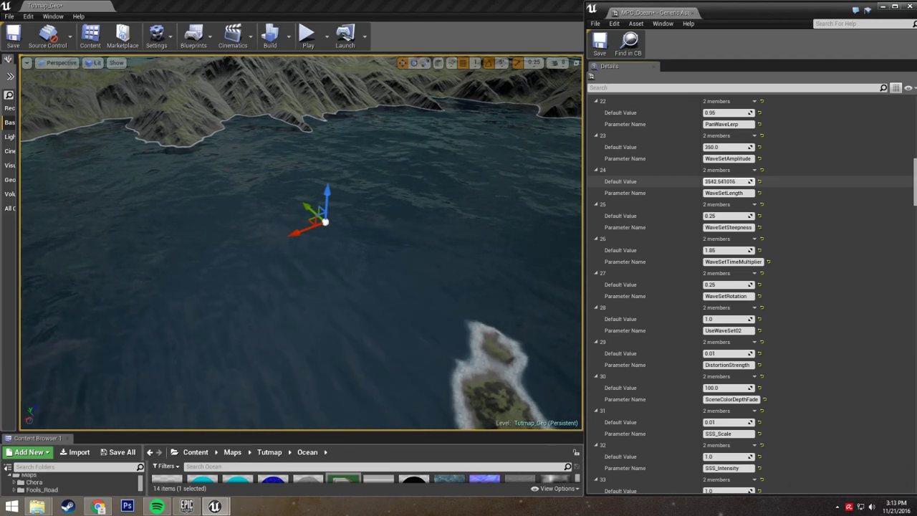
pyautogui.moveTo(725, 182); pyautogui.dragTo(703, 183)
pyautogui.hotkey('ctrl', 'z')
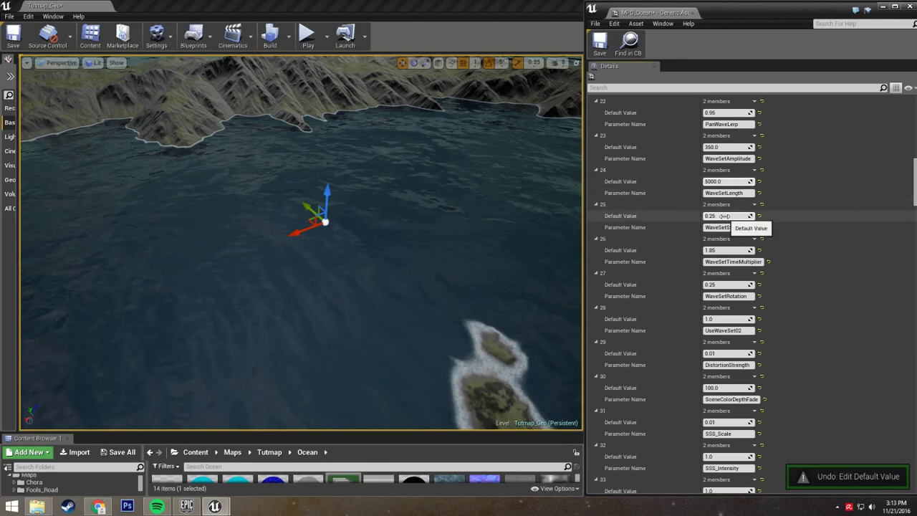
# Try different WaveSetSteepness and WaveSetTimeMultiplier values on the waves, and undo both changes
pyautogui.moveTo(726, 216); pyautogui.dragTo(711, 216)
pyautogui.hotkey('ctrl', 'z')
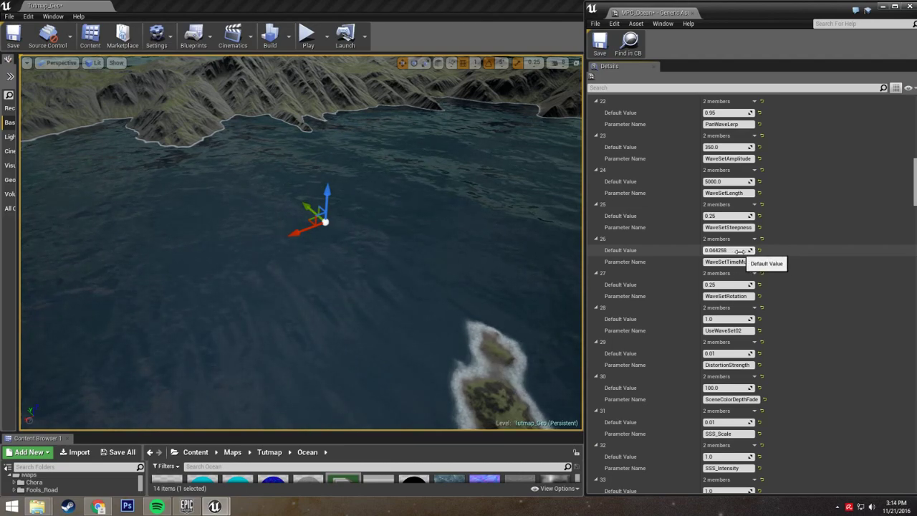
pyautogui.moveTo(740, 251); pyautogui.dragTo(777, 251)
pyautogui.hotkey('ctrl', 'z')
# Set WaveSetRotation to about -0.43 while viewing the wave direction close to the water surface
pyautogui.scroll(-2, 780, 252)
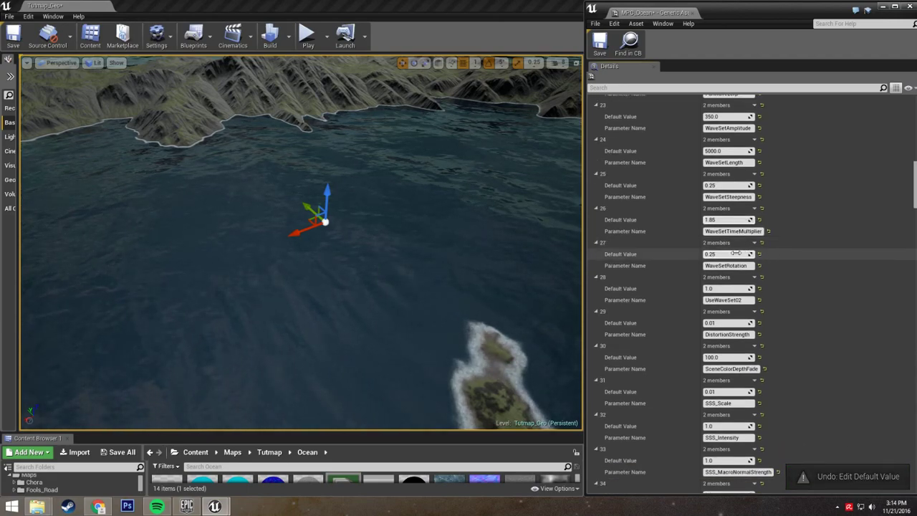
pyautogui.moveTo(445, 251); pyautogui.dragTo(469, 220, button='right')
pyautogui.moveTo(719, 254)
pyautogui.mouseDown()
pyautogui.moveTo(709, 254)
pyautogui.moveTo(726, 254)
pyautogui.mouseUp()
pyautogui.moveTo(282, 254); pyautogui.dragTo(289, 242, button='right')
pyautogui.press('w')
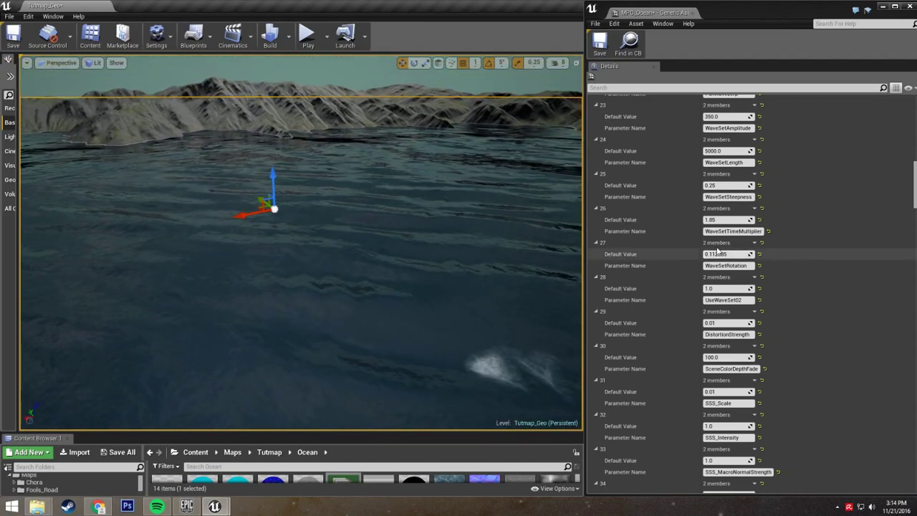
pyautogui.moveTo(733, 255); pyautogui.dragTo(721, 255)
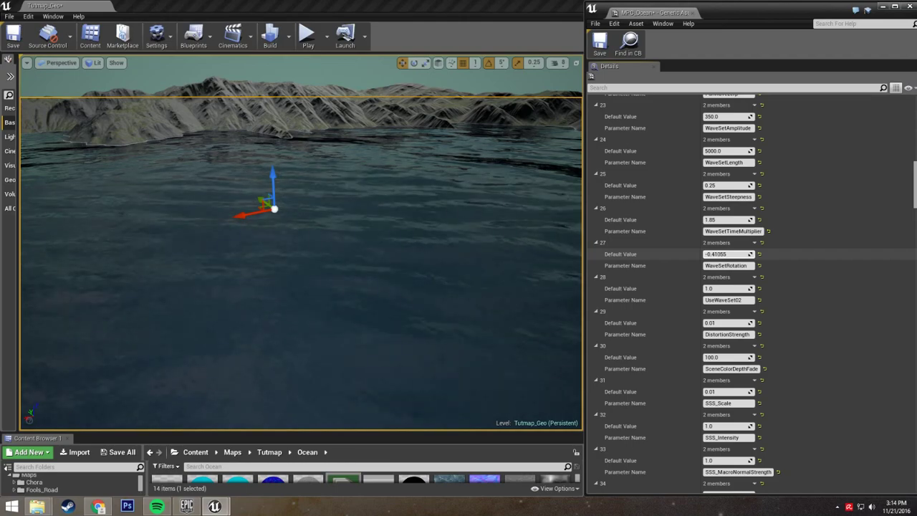
# Examine the wave direction and shoreline foam from several viewpoints over the water and along the coast
pyautogui.press('a')
pyautogui.moveTo(232, 275); pyautogui.dragTo(245, 254, button='right')
pyautogui.press('w')
pyautogui.press('s')
pyautogui.press('w')
pyautogui.press('s')
pyautogui.press('w')
pyautogui.press('s')
pyautogui.press('w')
pyautogui.press('w')
pyautogui.press('w')
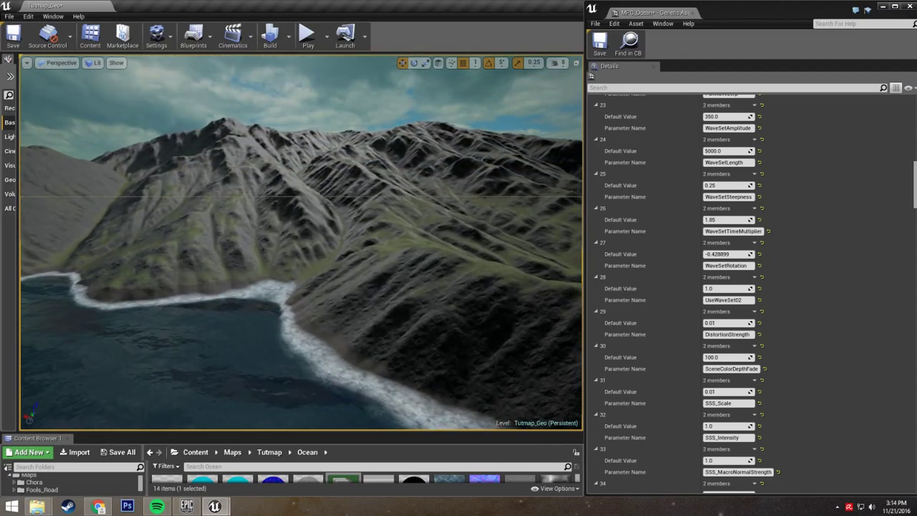
pyautogui.moveTo(301, 242); pyautogui.dragTo(398, 220, button='right')
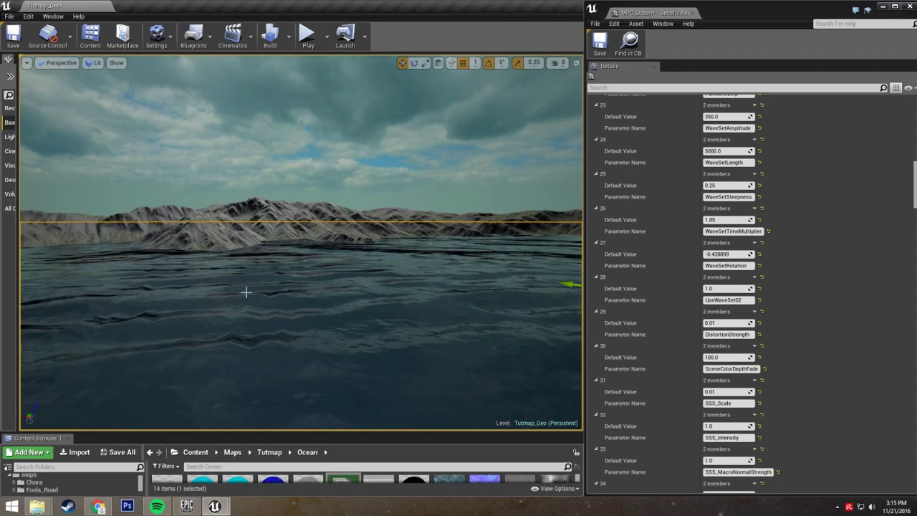
pyautogui.moveTo(398, 220); pyautogui.dragTo(444, 277, button='right')
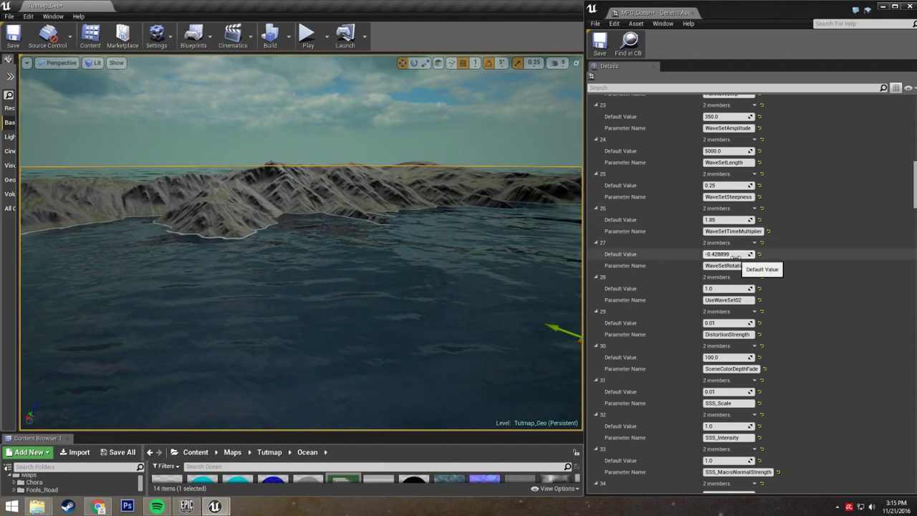
# Set WaveSetAmplitude to 100 and view the waves at the foamy shoreline
pyautogui.scroll(3, 805, 189)
pyautogui.moveTo(729, 163); pyautogui.dragTo(724, 164)
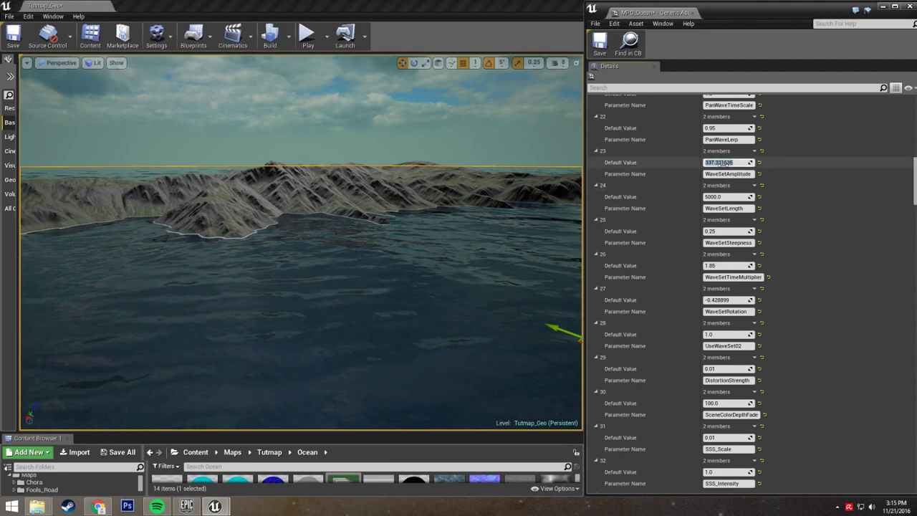
pyautogui.press('w')
pyautogui.moveTo(413, 172); pyautogui.dragTo(358, 151, button='right')
pyautogui.press('w')
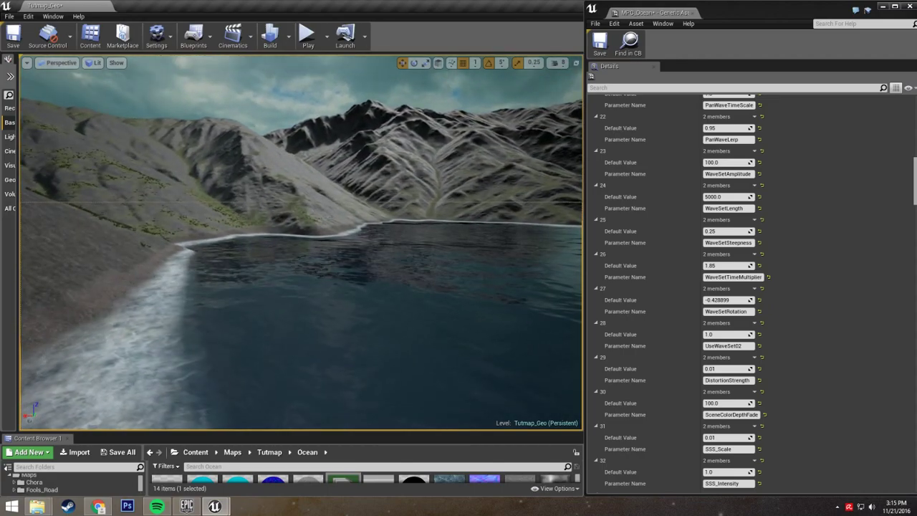
# Set WaveSetAmplitude to 50
pyautogui.click(729, 162)
pyautogui.write('5')
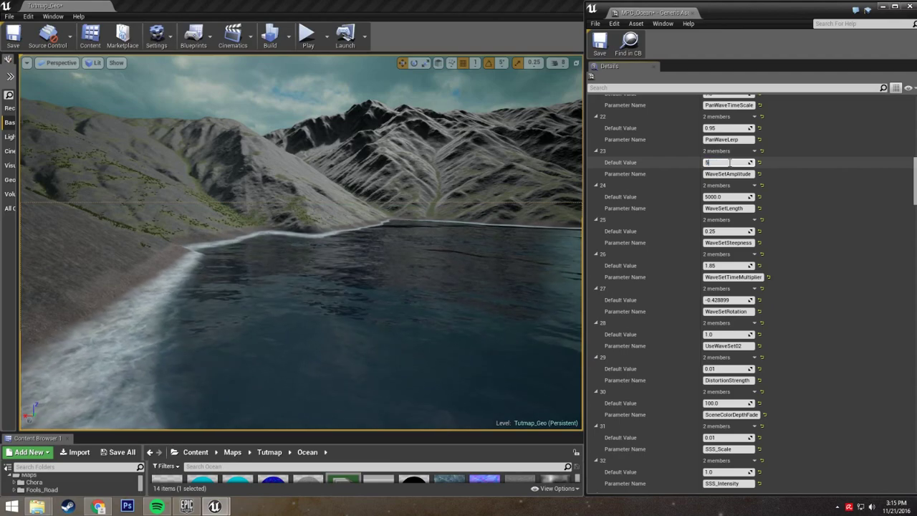
pyautogui.write('0')
pyautogui.press('Return')
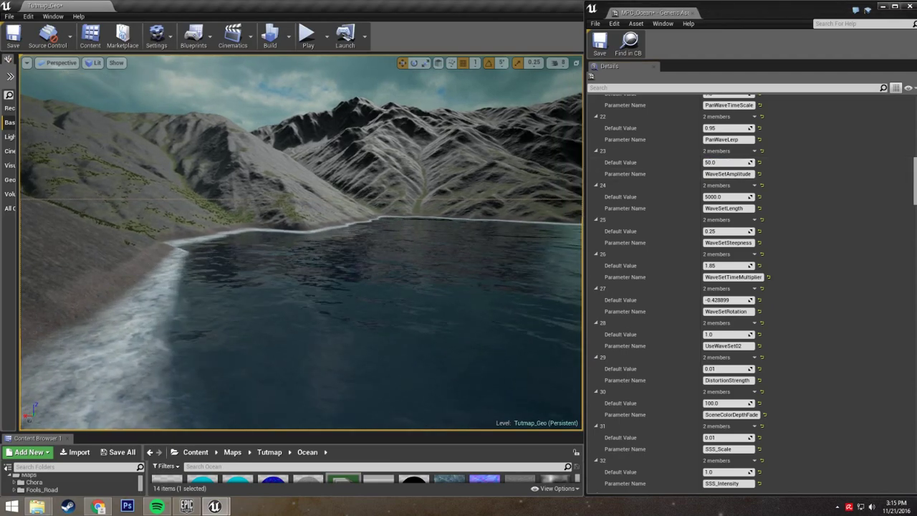
# Examine the calmer waves along the shoreline, close to the water surface and from above the open ocean
pyautogui.press('w')
pyautogui.moveTo(301, 244); pyautogui.dragTo(208, 238, button='right')
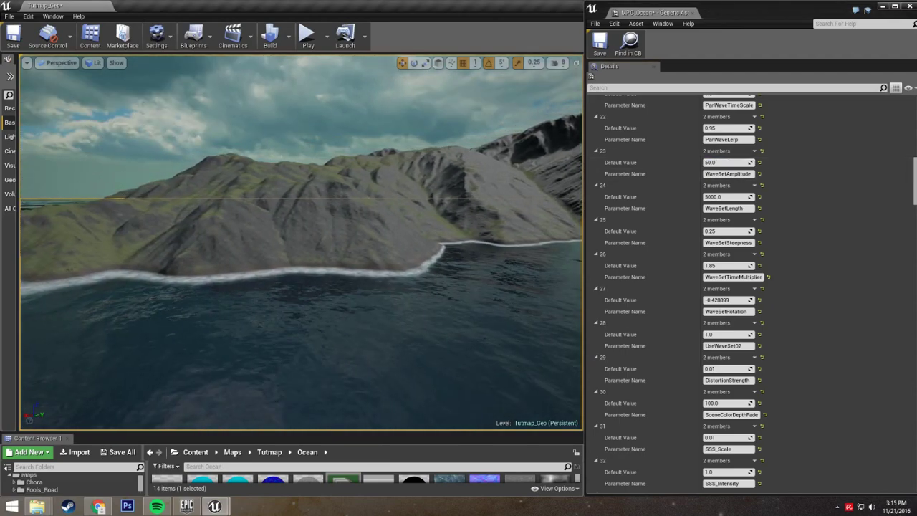
pyautogui.press('w')
pyautogui.moveTo(301, 244); pyautogui.dragTo(431, 243, button='right')
pyautogui.press('s')
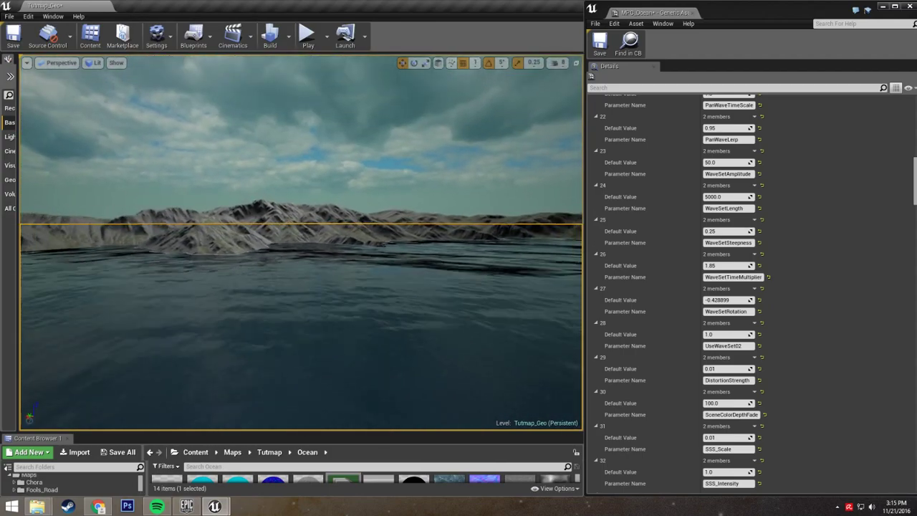
pyautogui.press('e')
pyautogui.moveTo(301, 244); pyautogui.dragTo(305, 284, button='right')
pyautogui.press('s')
pyautogui.press('d')
pyautogui.press('a')
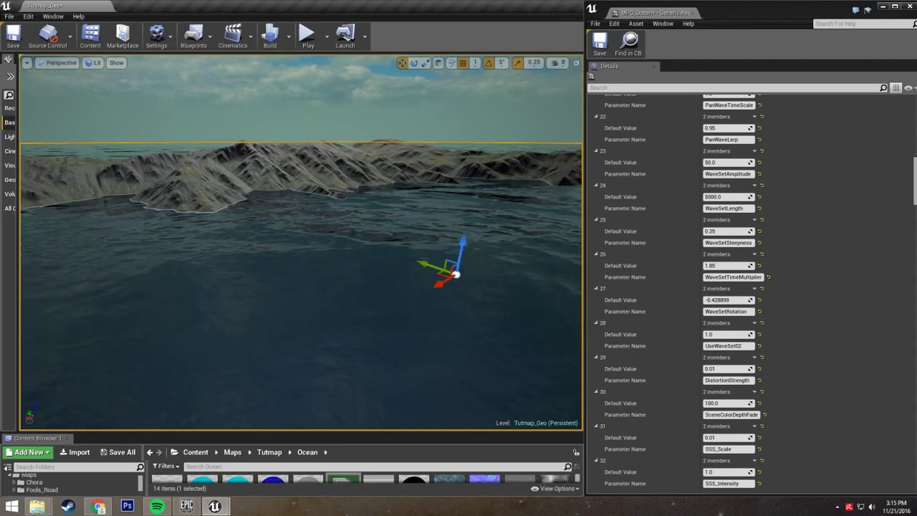
pyautogui.press('a')
pyautogui.moveTo(499, 167); pyautogui.dragTo(508, 160, button='right')
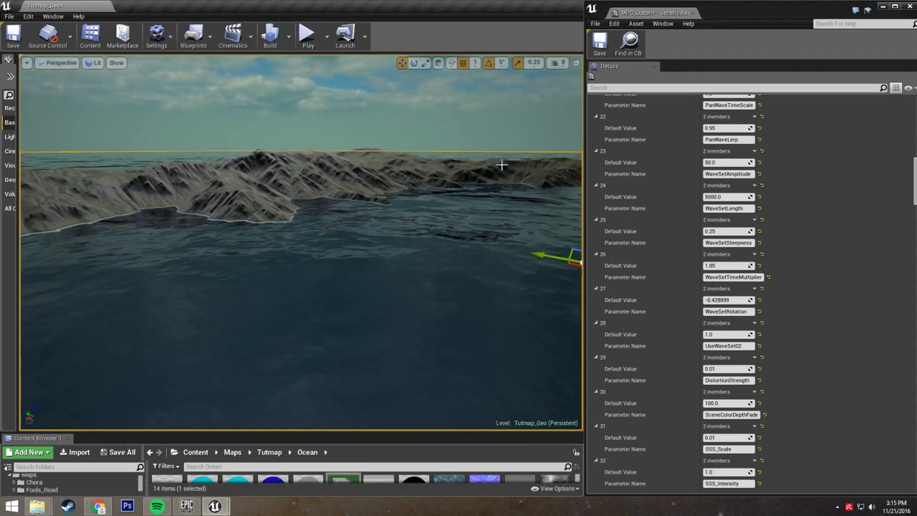
# Hide the MPC_Ocean window, enlarge the asset area and create a material instance of M_Ocean_SSR in the Ocean folder
pyautogui.click(885, 6)
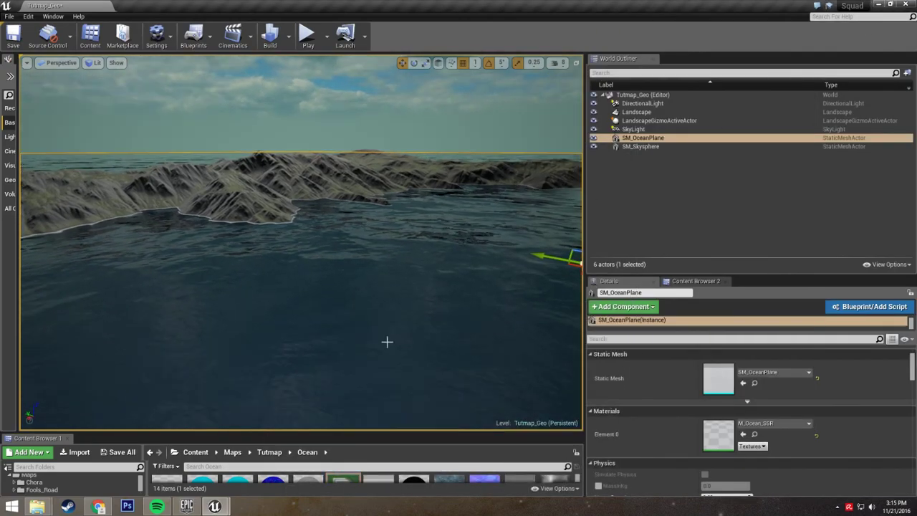
pyautogui.moveTo(377, 429); pyautogui.dragTo(378, 326)
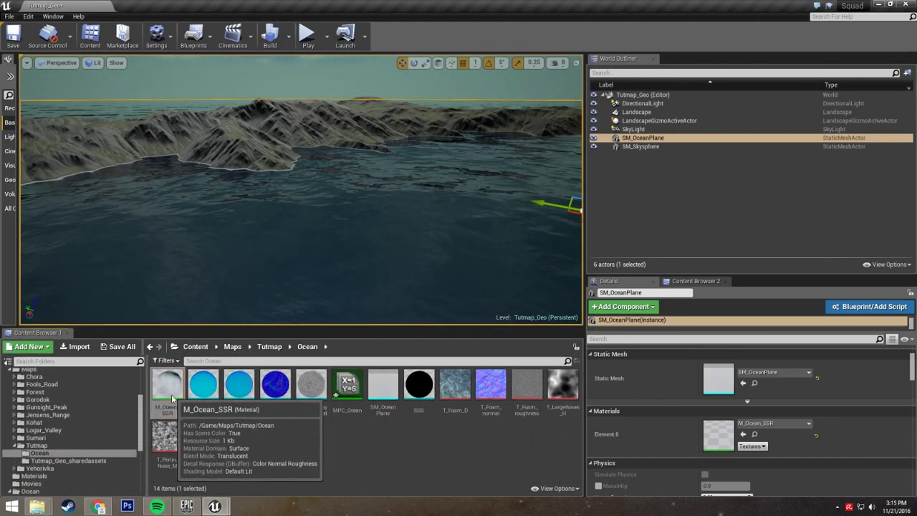
pyautogui.rightClick(170, 399)
pyautogui.click(205, 191)
pyautogui.press('Return')
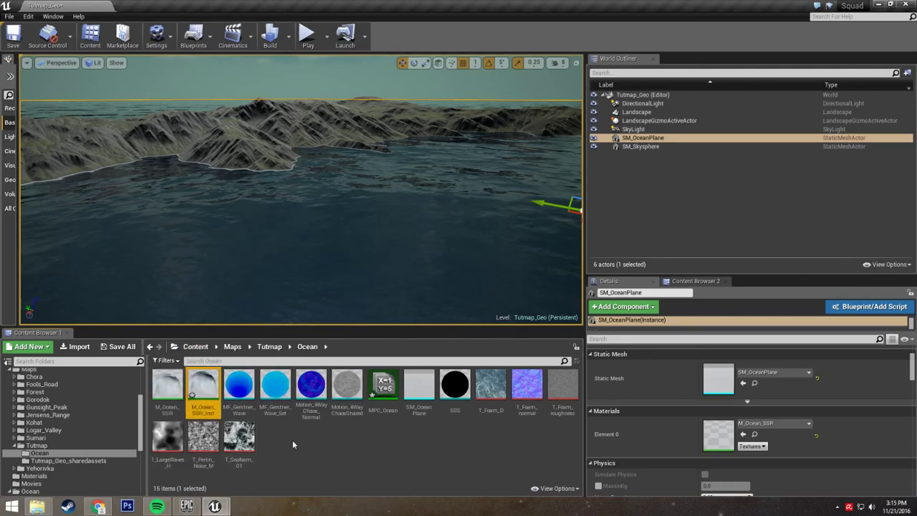
# Assign the new M_Ocean_SSR instance to SM_OceanPlane's Element 0 and open the instance for editing
pyautogui.moveTo(213, 399); pyautogui.dragTo(721, 434)
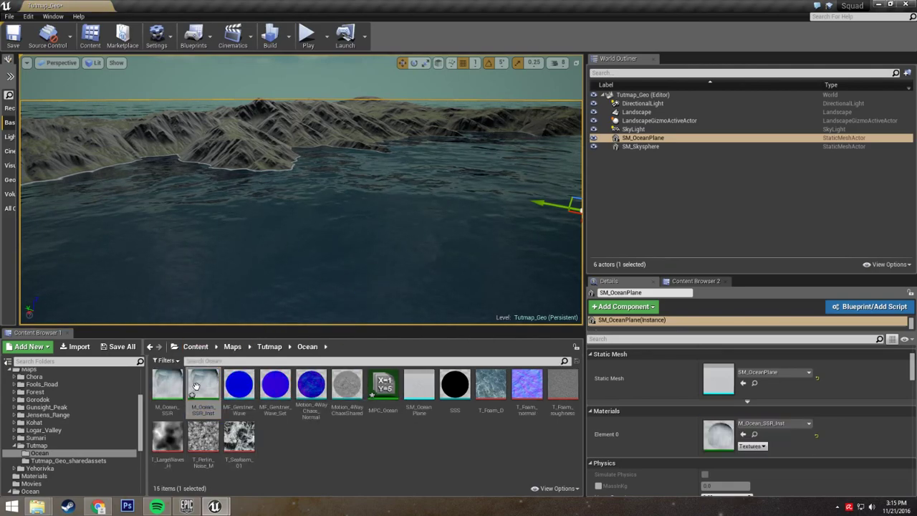
pyautogui.doubleClick(195, 387)
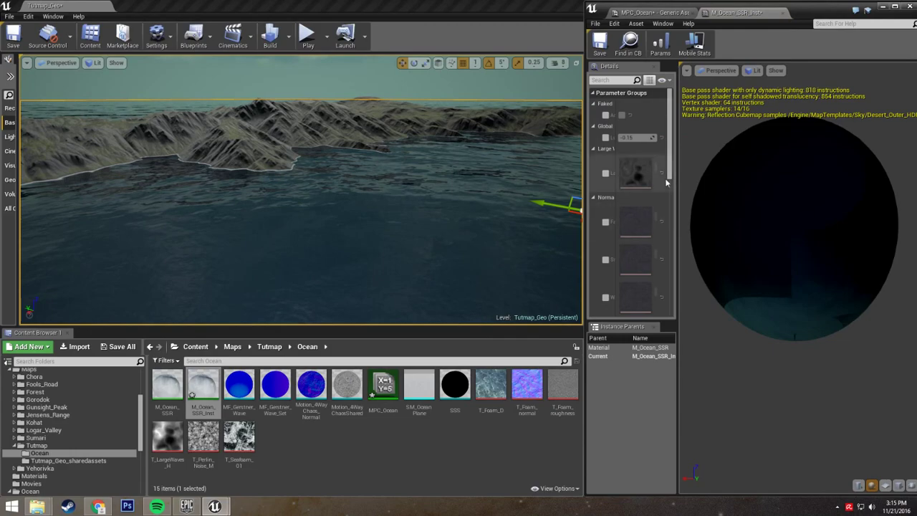
# Try the M_Ocean_SSR instance with UseGerstnerWaves overridden and off, inspect the shoreline up close, and switch the waves back on
pyautogui.moveTo(672, 156); pyautogui.dragTo(825, 238)
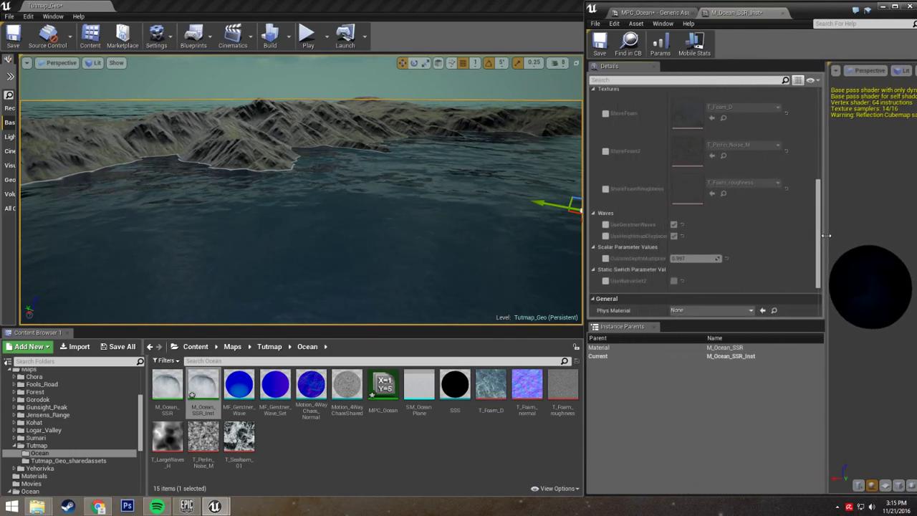
pyautogui.click(606, 225)
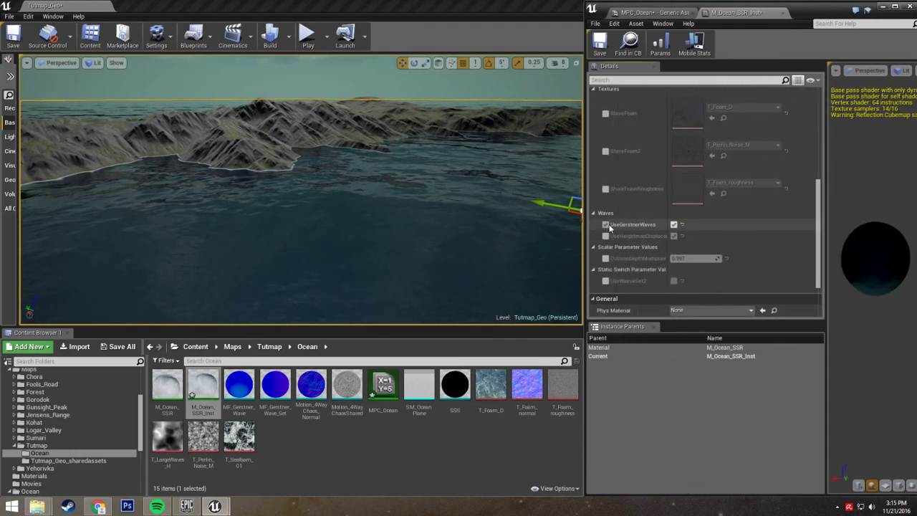
pyautogui.click(674, 225)
pyautogui.moveTo(361, 228); pyautogui.dragTo(324, 239, button='right')
pyautogui.press('w')
pyautogui.press('w')
pyautogui.press('w')
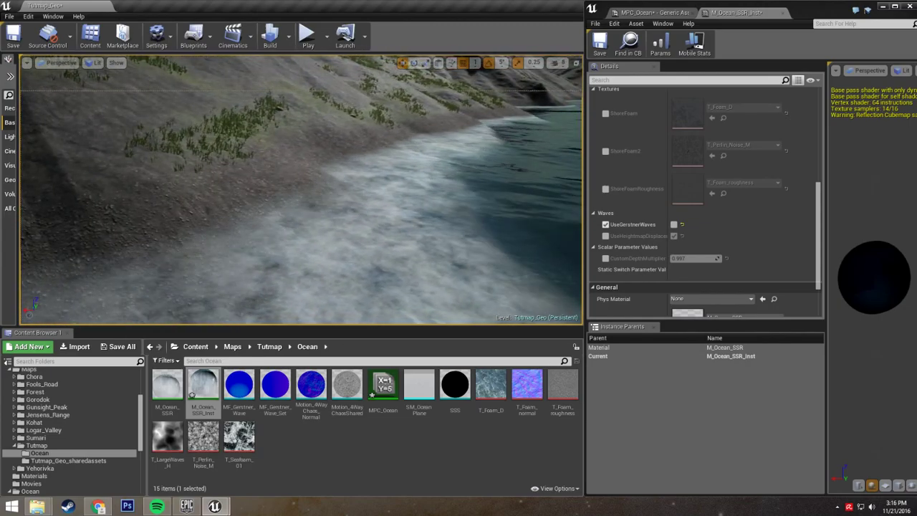
pyautogui.moveTo(324, 240)
pyautogui.mouseDown(button='right')
pyautogui.moveTo(380, 226)
pyautogui.moveTo(451, 231)
pyautogui.moveTo(324, 248)
pyautogui.mouseUp(button='right')
pyautogui.click(675, 226)
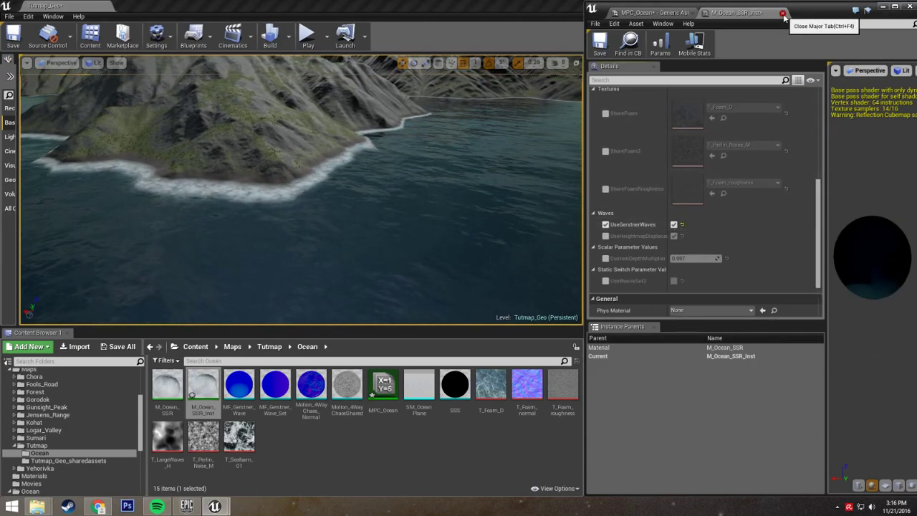
# Close the material instance and examine MPC_Ocean's heightmap and detail, medium and far normal parameters alongside the water surface
pyautogui.moveTo(438, 197); pyautogui.dragTo(402, 204, button='right')
pyautogui.scroll(-8, 803, 222)
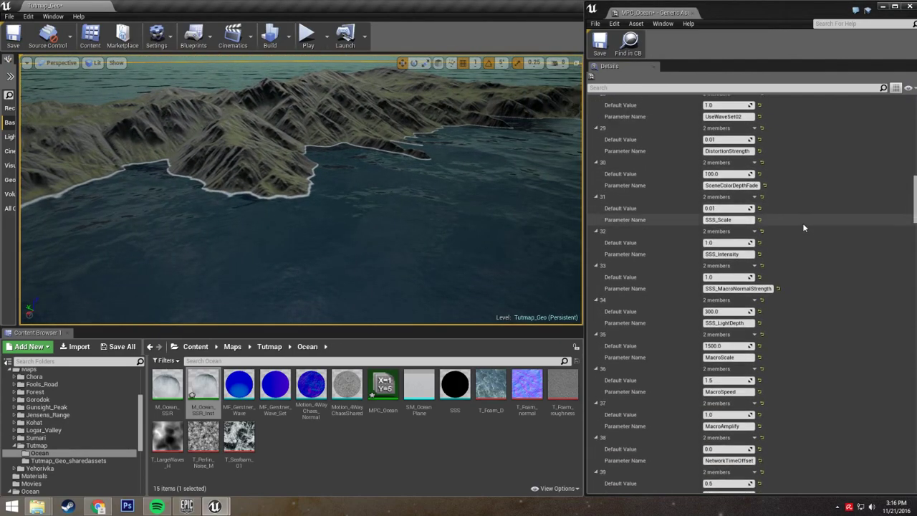
pyautogui.scroll(-8, 803, 227)
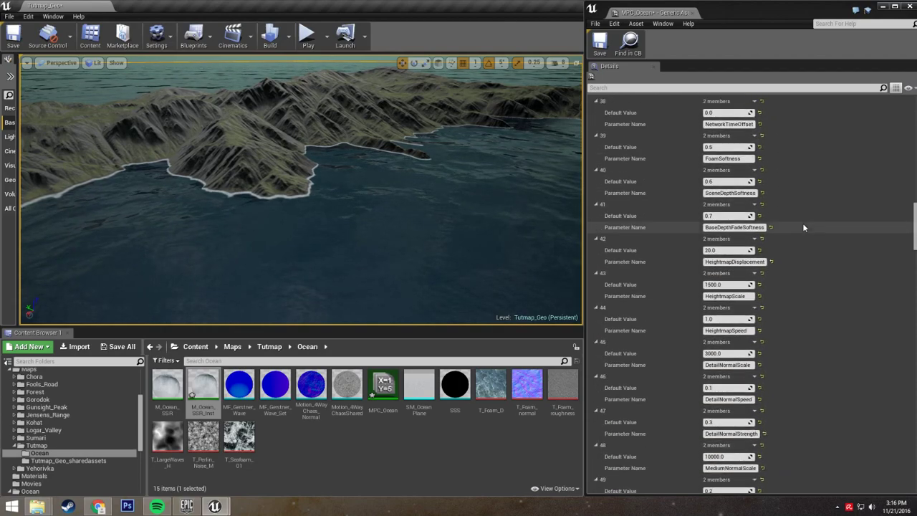
pyautogui.scroll(-3, 803, 227)
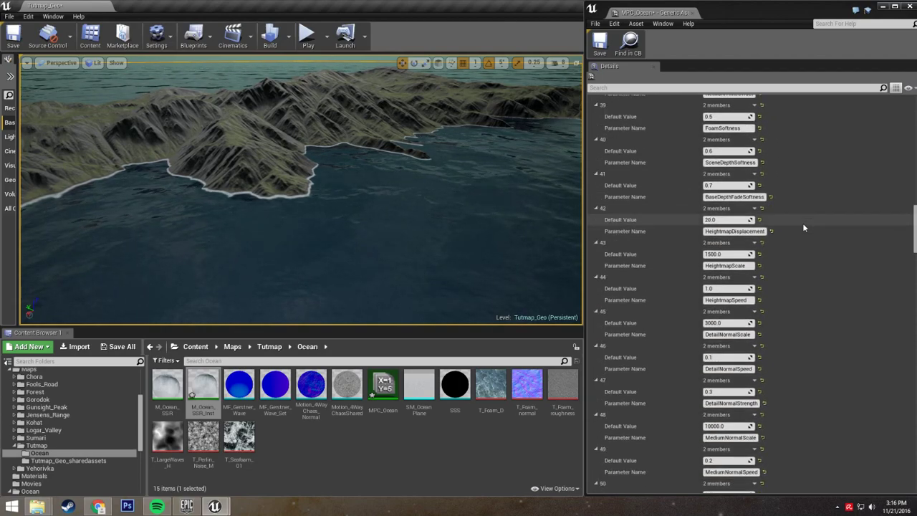
pyautogui.scroll(-3, 803, 227)
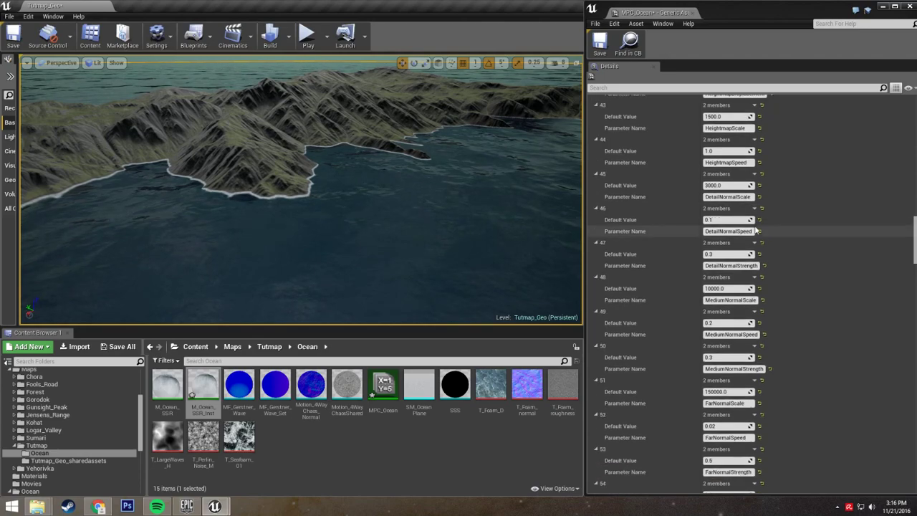
pyautogui.scroll(-2, 777, 166)
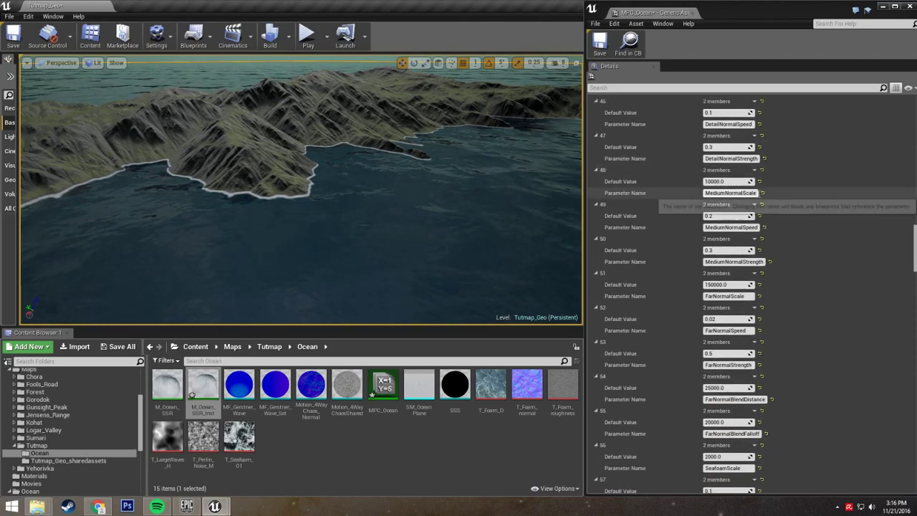
pyautogui.scroll(-2, 795, 288)
pyautogui.moveTo(384, 233); pyautogui.dragTo(473, 227, button='right')
pyautogui.press('w')
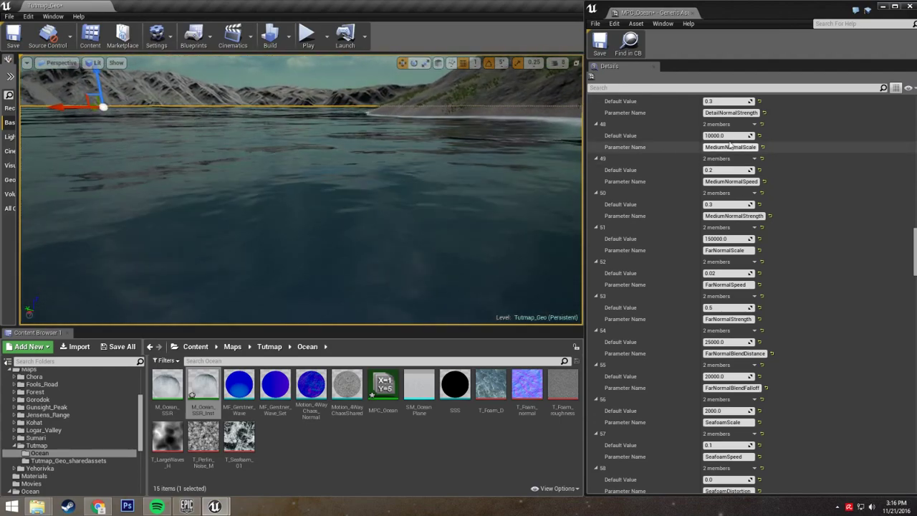
pyautogui.scroll(3, 731, 150)
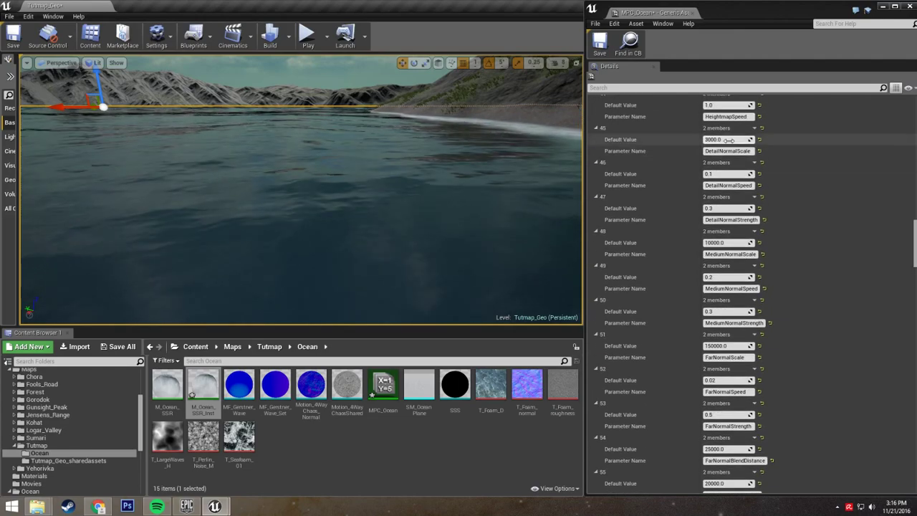
# Try lowering DetailNormalScale to about 984, and undo the change
pyautogui.moveTo(727, 139); pyautogui.dragTo(722, 139)
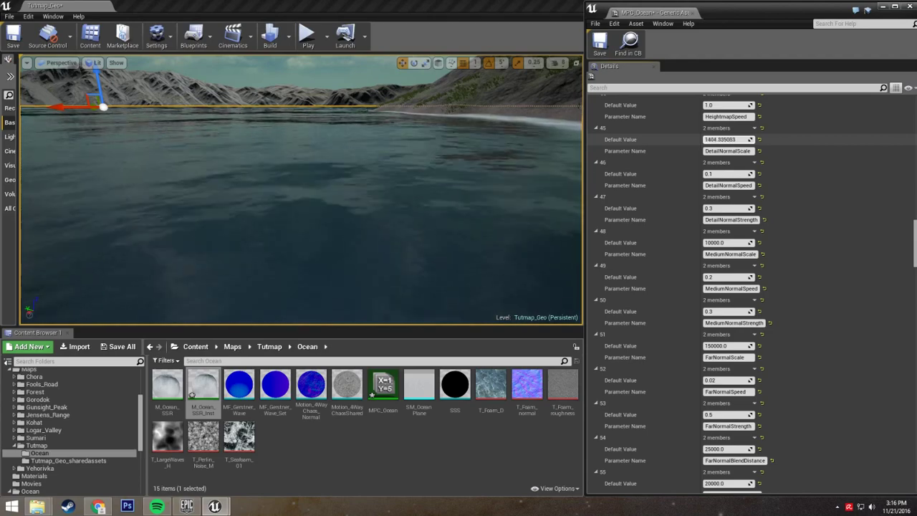
pyautogui.moveTo(722, 139); pyautogui.dragTo(724, 140)
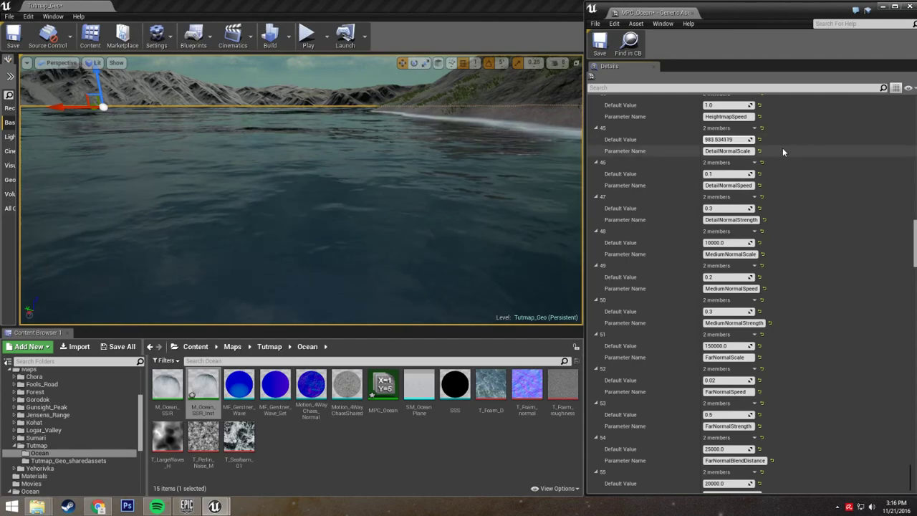
pyautogui.hotkey('ctrl', 'z')
# Try other MediumNormalScale values, such as about 41837, over the open water, and undo the change
pyautogui.moveTo(261, 163)
pyautogui.mouseDown(button='right')
pyautogui.moveTo(262, 208)
pyautogui.moveTo(316, 201)
pyautogui.moveTo(262, 163)
pyautogui.mouseUp(button='right')
pyautogui.moveTo(721, 244); pyautogui.dragTo(722, 243)
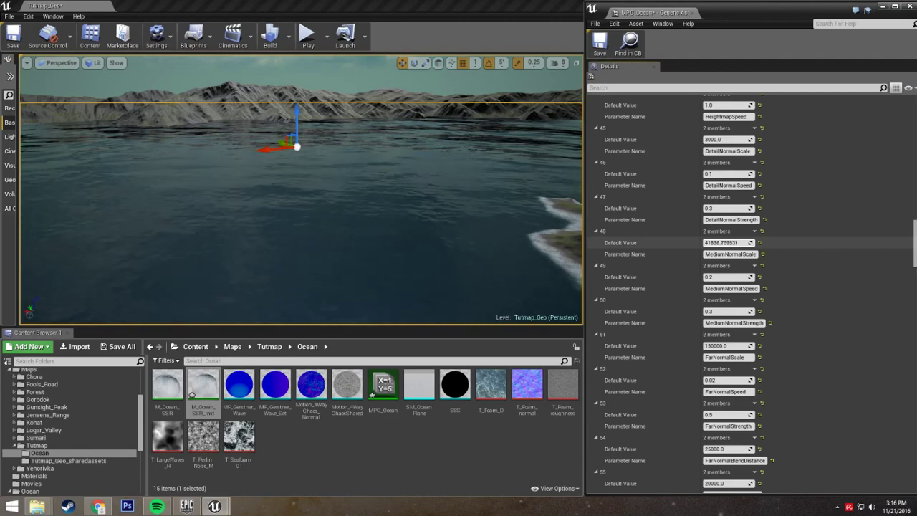
pyautogui.moveTo(717, 243); pyautogui.dragTo(718, 244)
pyautogui.hotkey('ctrl', 'z')
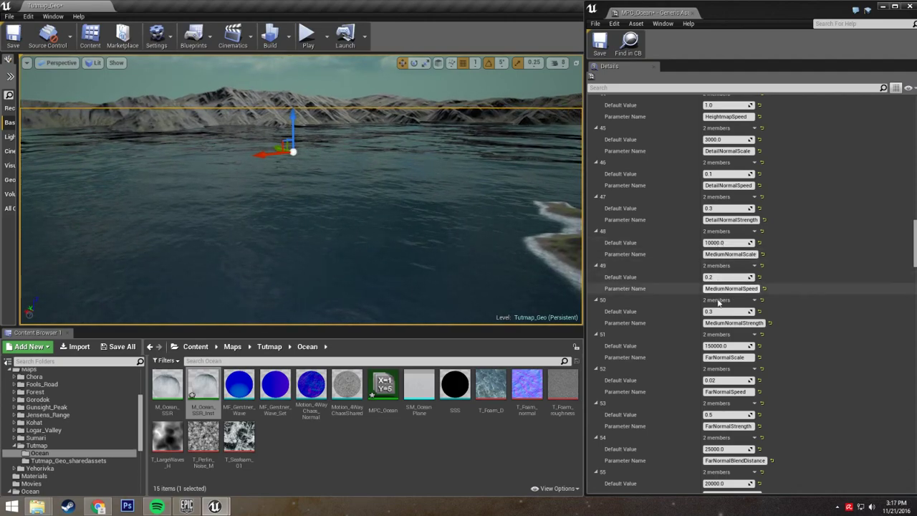
# Set FarNormalScale to 15000 and check the distant water surface
pyautogui.moveTo(380, 268); pyautogui.dragTo(372, 274, button='right')
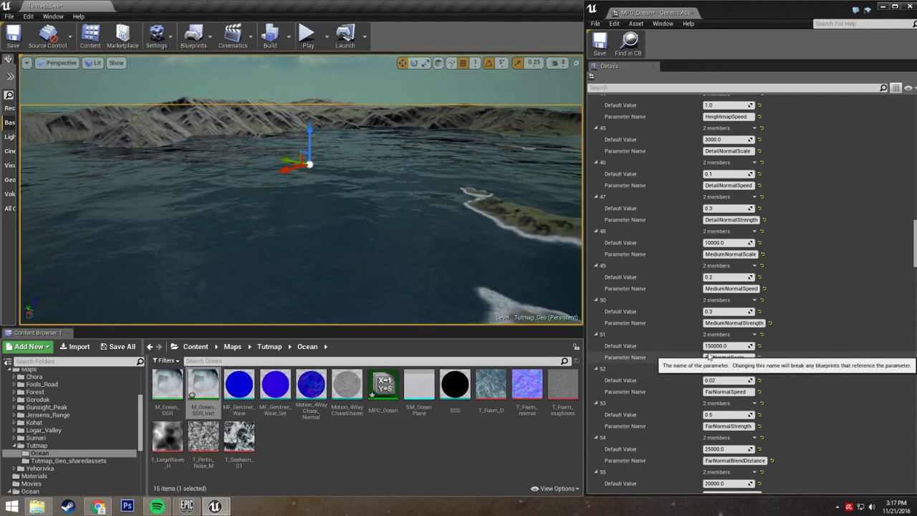
pyautogui.click(717, 346)
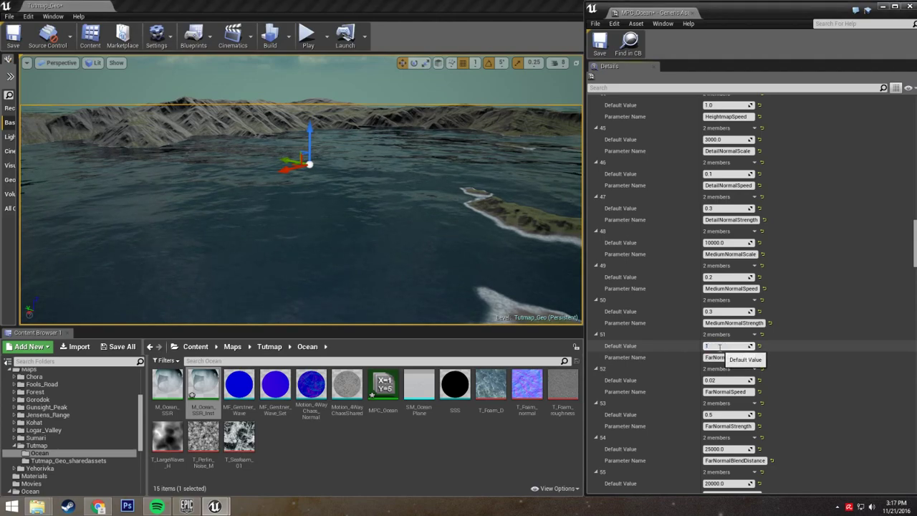
pyautogui.write('15000')
pyautogui.press('Return')
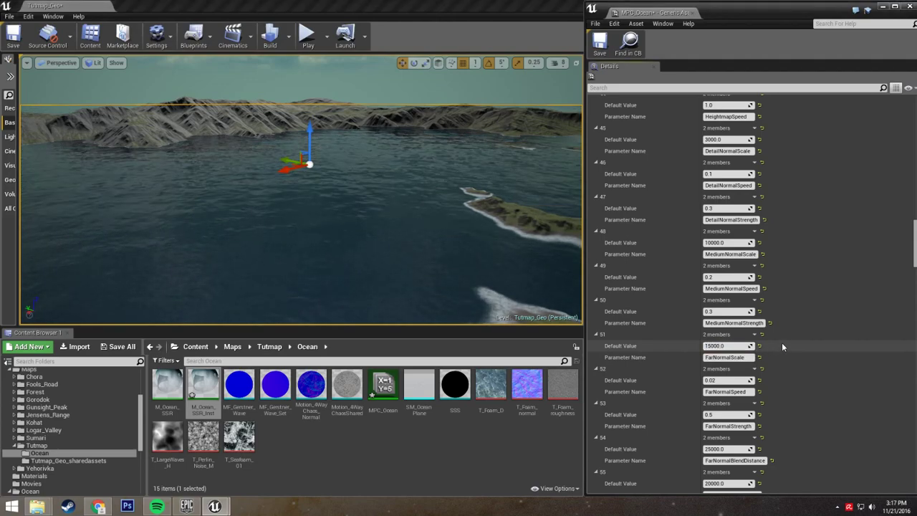
pyautogui.moveTo(311, 237); pyautogui.dragTo(310, 242, button='right')
pyautogui.moveTo(446, 291); pyautogui.dragTo(441, 285, button='right')
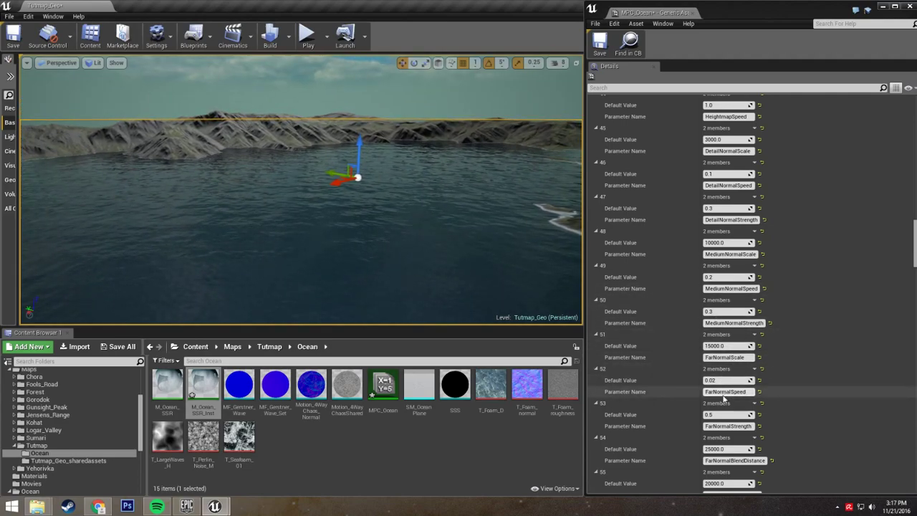
# Set FarNormalBlendDistance to about 53568 and FarNormalBlendFalloff to about 42077, and check the water towards the horizon
pyautogui.scroll(-3, 710, 430)
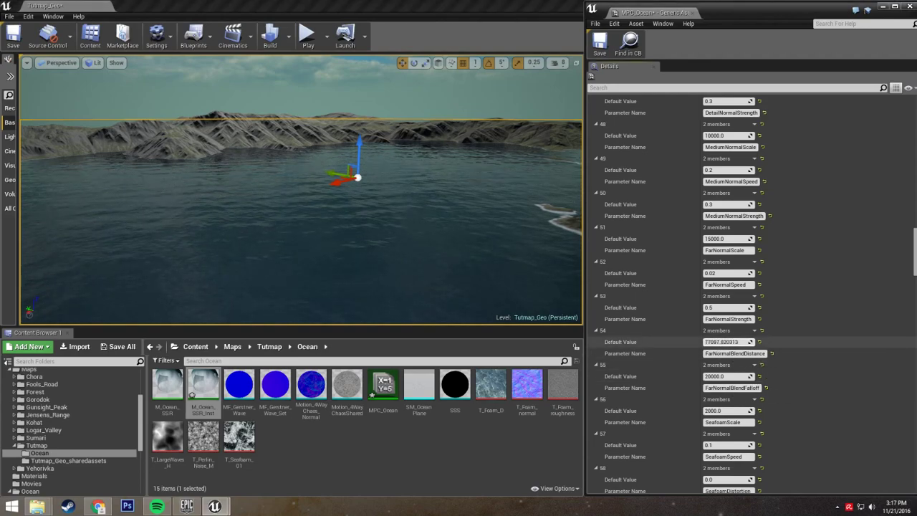
pyautogui.moveTo(727, 342); pyautogui.dragTo(705, 342)
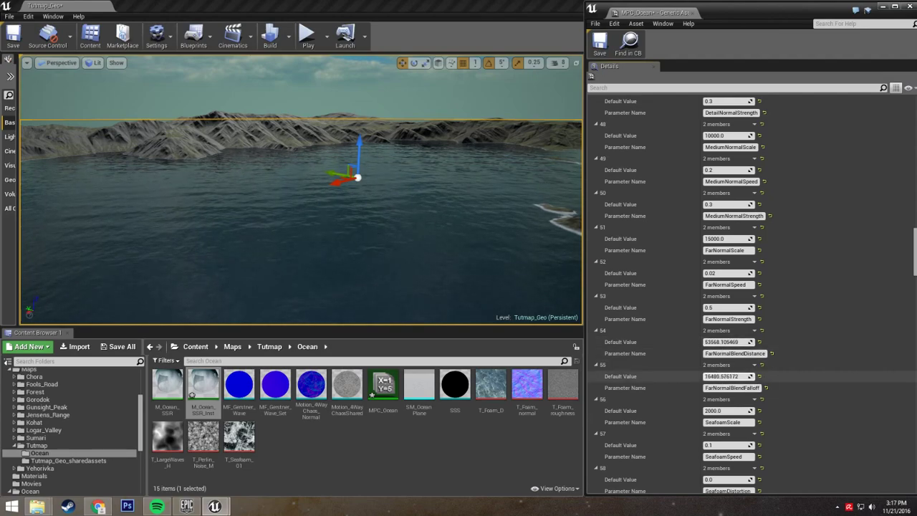
pyautogui.moveTo(727, 377); pyautogui.dragTo(730, 377)
pyautogui.moveTo(430, 215); pyautogui.dragTo(487, 118, button='right')
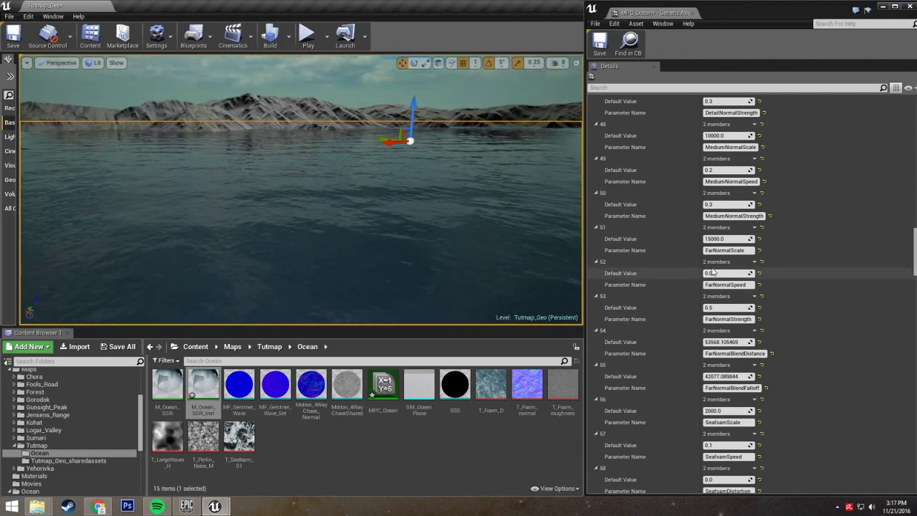
# Try FarNormalScale at 1500 and check the distant water
pyautogui.moveTo(726, 238)
pyautogui.mouseDown()
pyautogui.moveTo(749, 239)
pyautogui.moveTo(730, 238)
pyautogui.mouseUp()
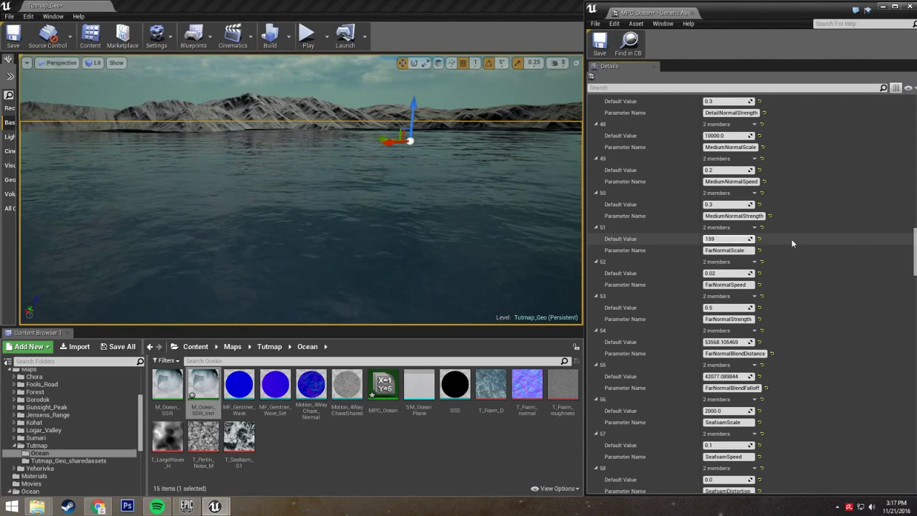
pyautogui.write('00')
pyautogui.press('Return')
pyautogui.moveTo(327, 239)
pyautogui.mouseDown(button='right')
pyautogui.moveTo(326, 264)
pyautogui.moveTo(326, 237)
pyautogui.mouseUp(button='right')
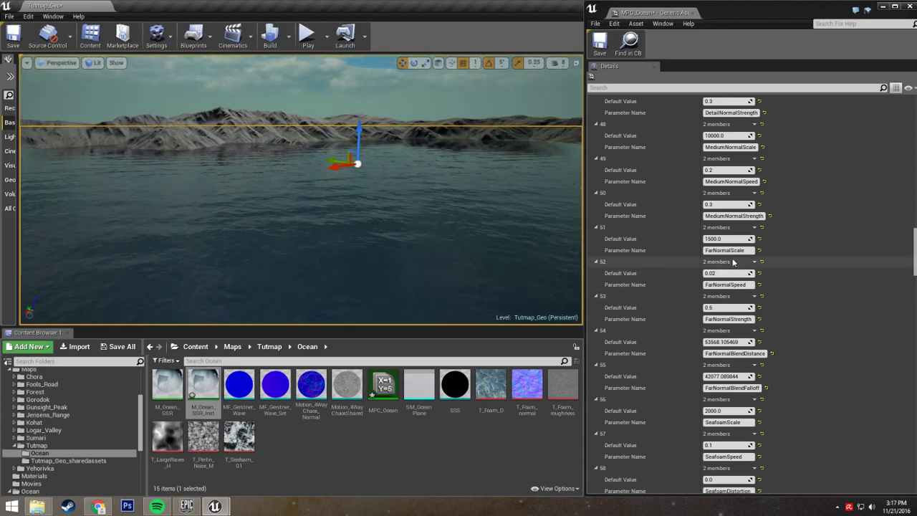
# Restore FarNormalScale to 15000 and view the water from higher up
pyautogui.click(729, 239)
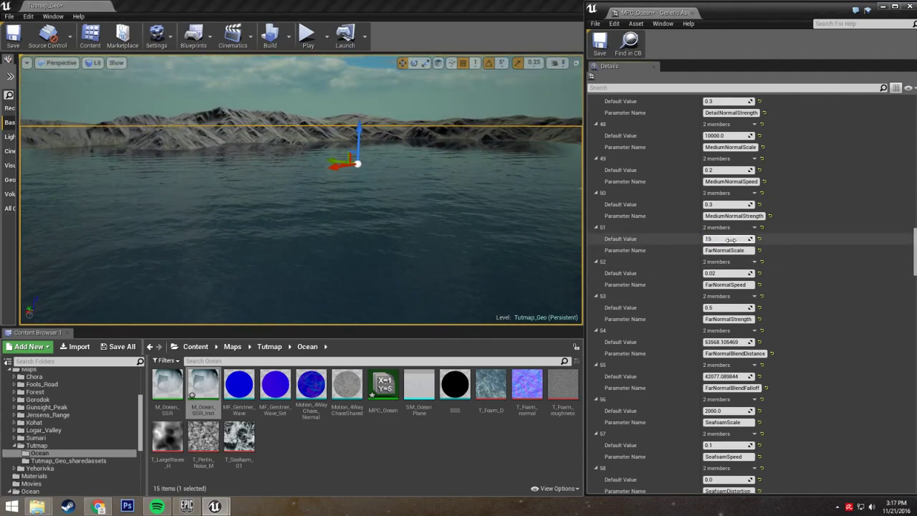
pyautogui.write('15000')
pyautogui.press('Return')
pyautogui.moveTo(492, 240); pyautogui.dragTo(514, 225, button='right')
# Examine the remaining MPC_Ocean parameters, from the seafoam and foam cap settings to the vector parameters, and the open water
pyautogui.scroll(-9, 824, 290)
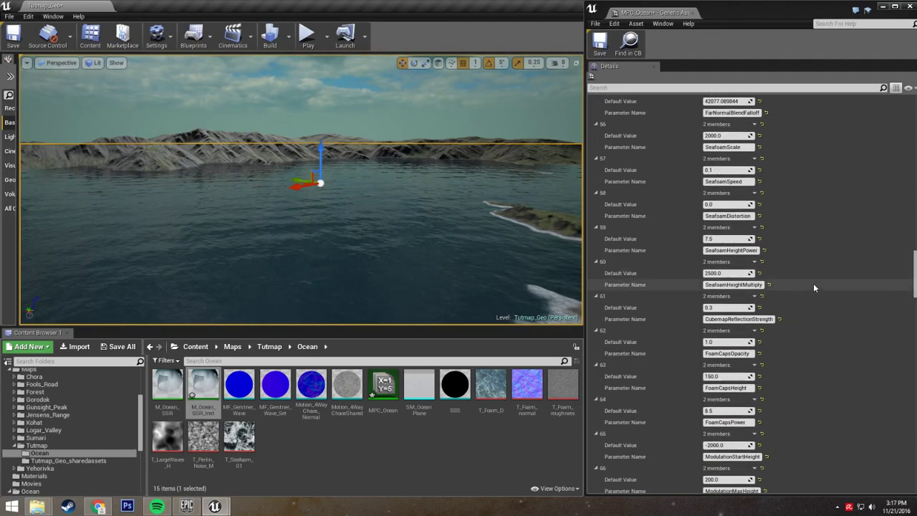
pyautogui.scroll(-4, 814, 287)
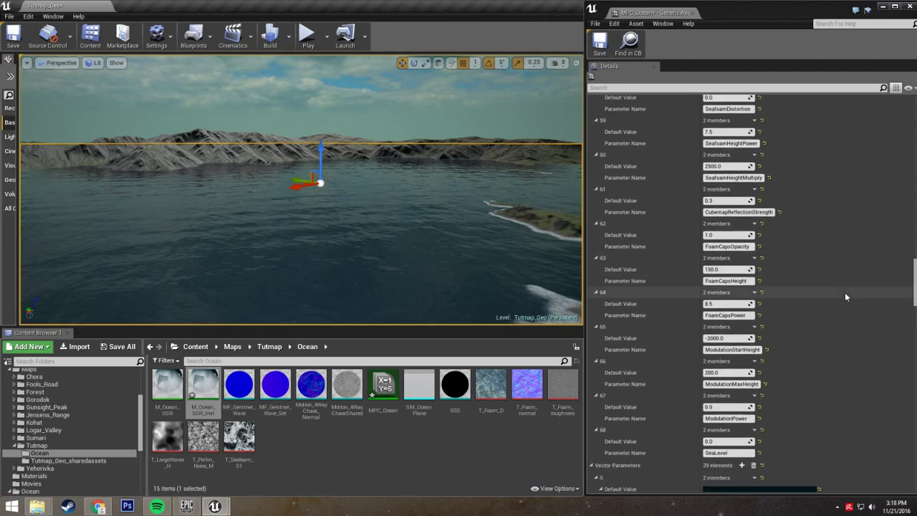
pyautogui.scroll(-1, 837, 292)
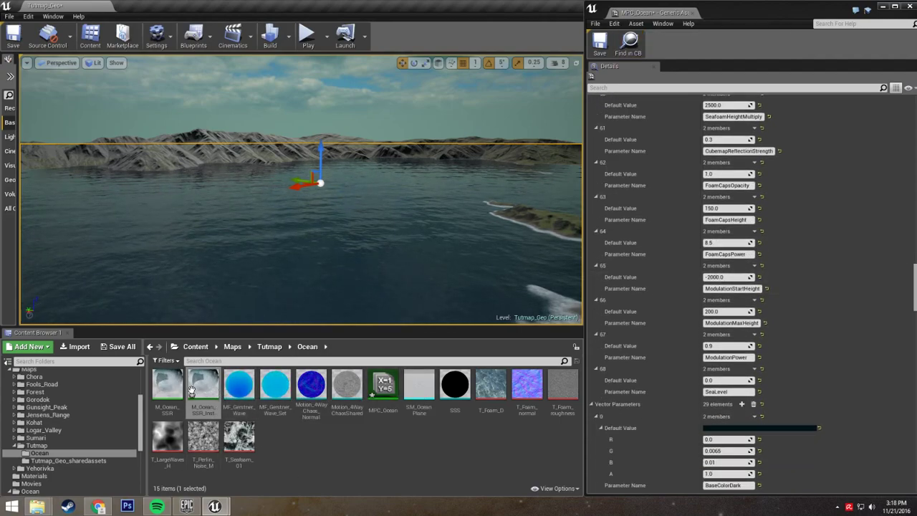
pyautogui.scroll(-5, 788, 351)
pyautogui.scroll(-10, 789, 351)
pyautogui.scroll(-3, 823, 259)
pyautogui.scroll(-5, 826, 276)
pyautogui.moveTo(473, 215); pyautogui.dragTo(429, 209, button='right')
pyautogui.moveTo(301, 190); pyautogui.dragTo(265, 215, button='right')
pyautogui.press('a')
# Change ShallowColor to a muted pink of about R 0.405, G 0.209, B 0.164
pyautogui.scroll(-3, 791, 266)
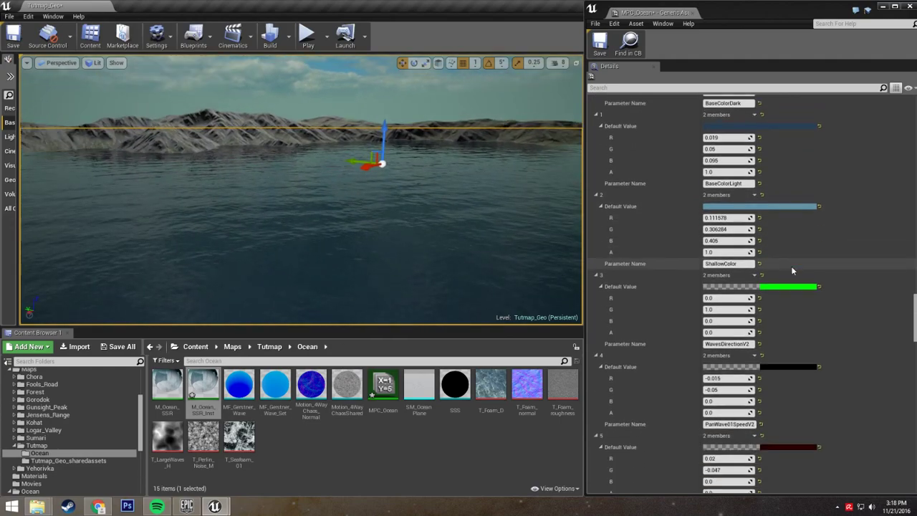
pyautogui.click(743, 208)
pyautogui.moveTo(580, 282); pyautogui.dragTo(600, 296)
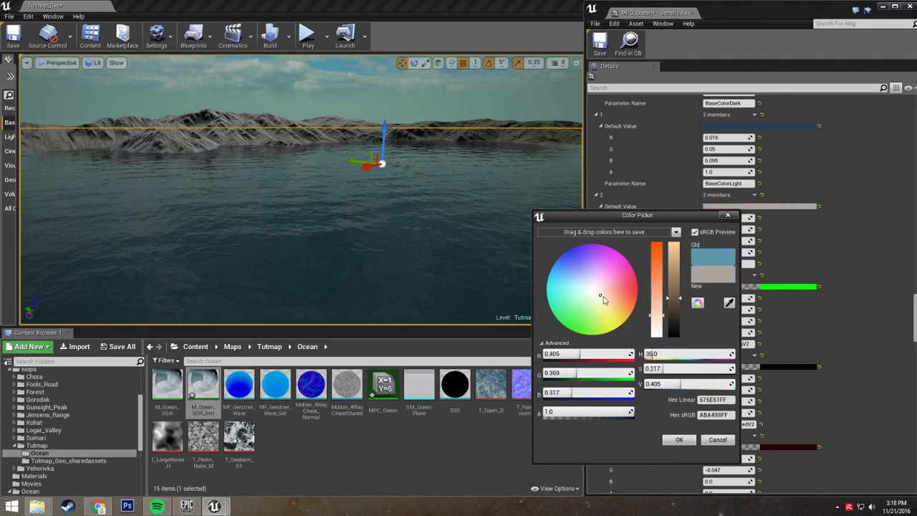
pyautogui.click(678, 440)
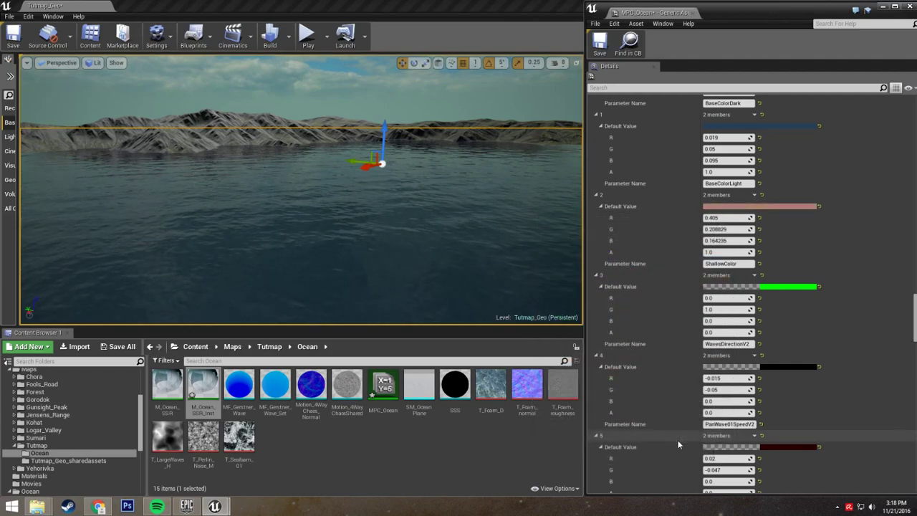
# Change BaseColorLight to a dark green of about R 0.024, G 0.095, B 0.008, and check the water's tint
pyautogui.click(779, 127)
pyautogui.moveTo(616, 215); pyautogui.dragTo(625, 245)
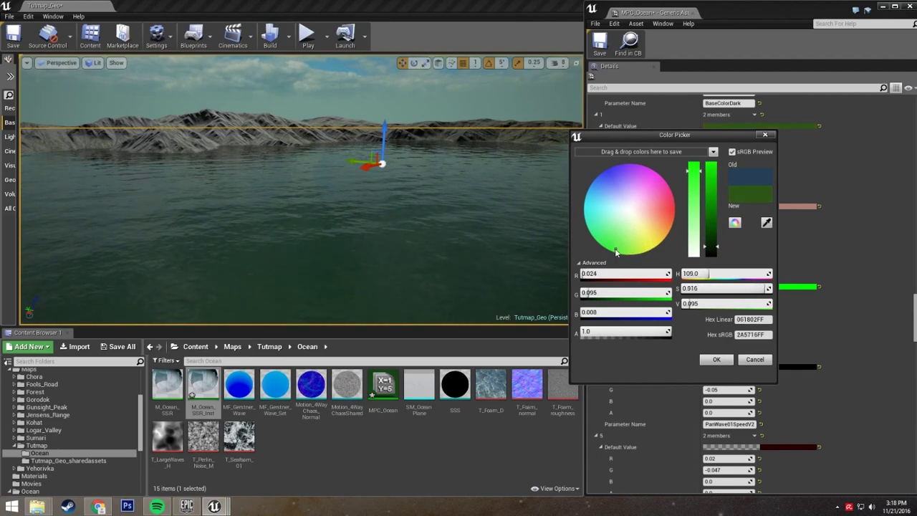
pyautogui.click(717, 359)
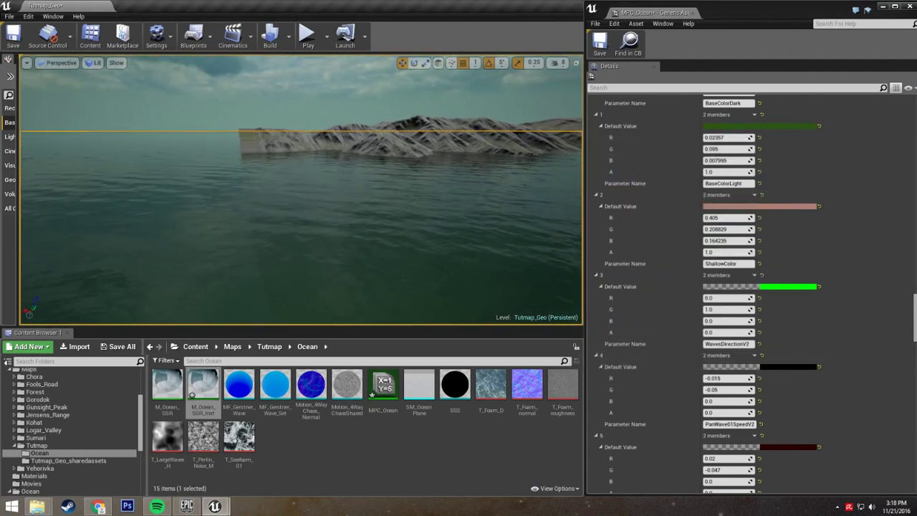
pyautogui.moveTo(301, 190); pyautogui.dragTo(139, 182, button='right')
# Change ShallowColor to a muted grey-green of about G 0.405, B 0.287, and check the water's tint
pyautogui.click(769, 207)
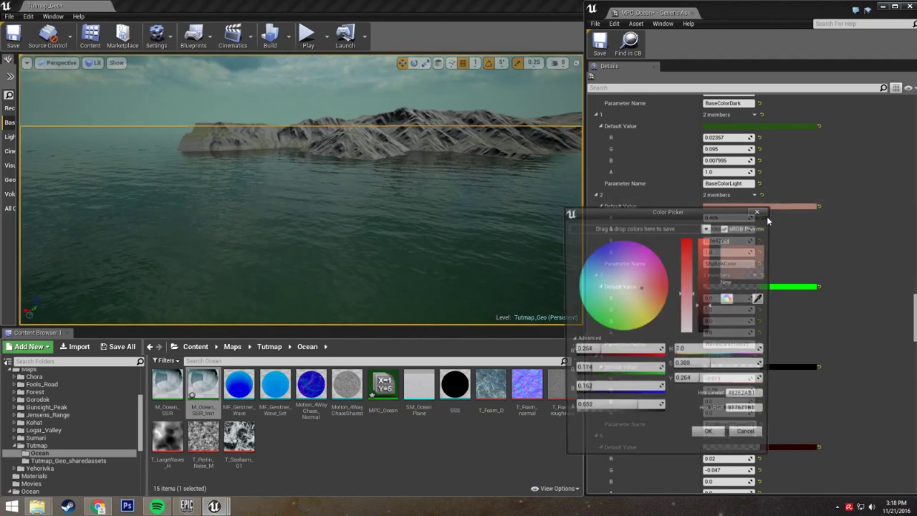
pyautogui.moveTo(638, 287); pyautogui.dragTo(609, 302)
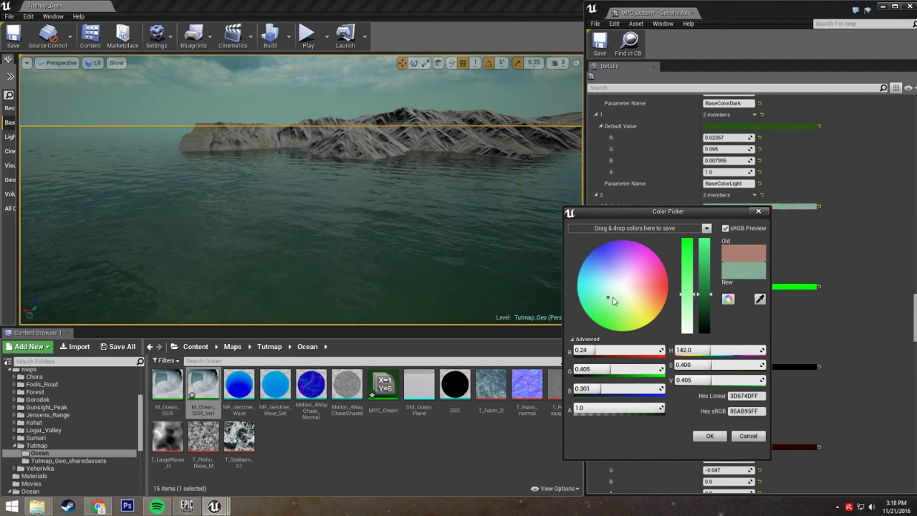
pyautogui.click(706, 435)
pyautogui.moveTo(459, 229); pyautogui.dragTo(577, 215, button='right')
# Change BaseColorLight to a bright cyan-blue of about R 0, G 0.537, B 0.695, and check the water's colour
pyautogui.click(760, 126)
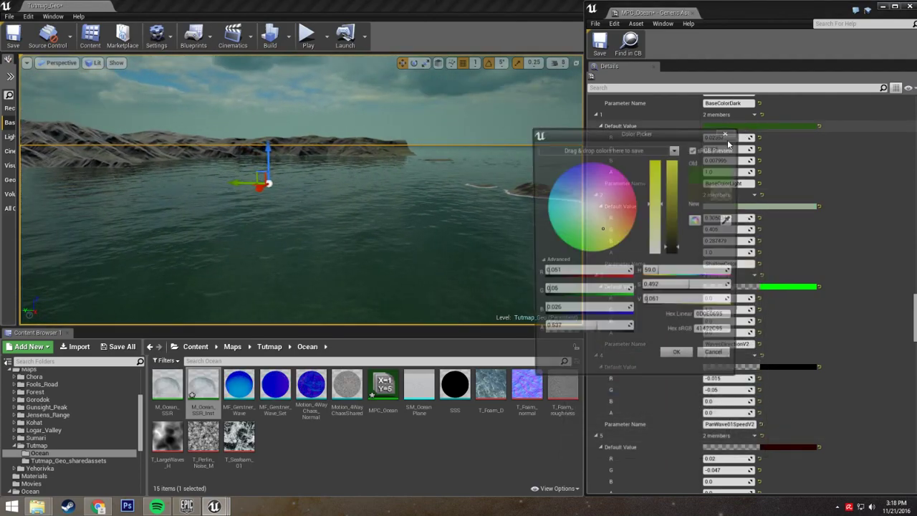
pyautogui.click(541, 195)
pyautogui.moveTo(670, 209); pyautogui.dragTo(675, 186)
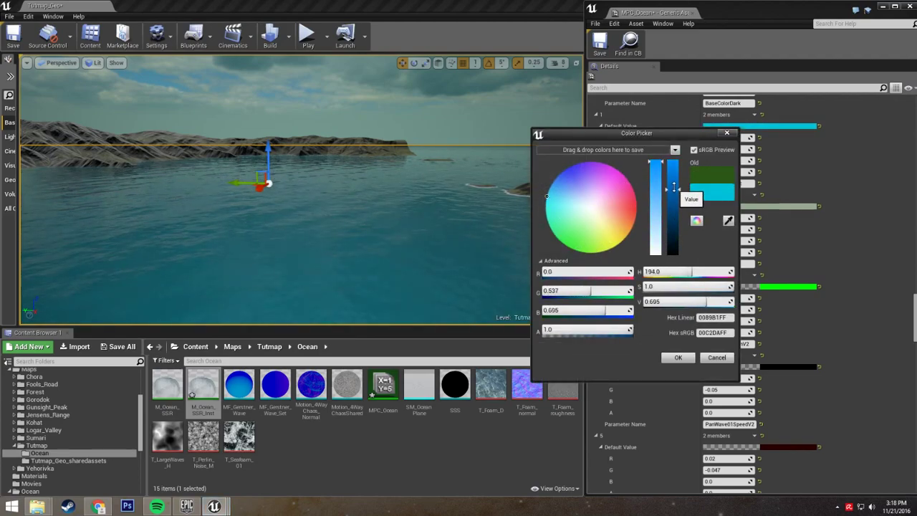
pyautogui.click(678, 358)
pyautogui.moveTo(459, 229); pyautogui.dragTo(566, 250, button='right')
pyautogui.moveTo(301, 208); pyautogui.dragTo(460, 212, button='right')
# Examine the MPC_Ocean wave vector parameters from Set01Wave01 to Set01Wave07, and inspect the recoloured water out to the grassy shoreline
pyautogui.scroll(-6, 735, 305)
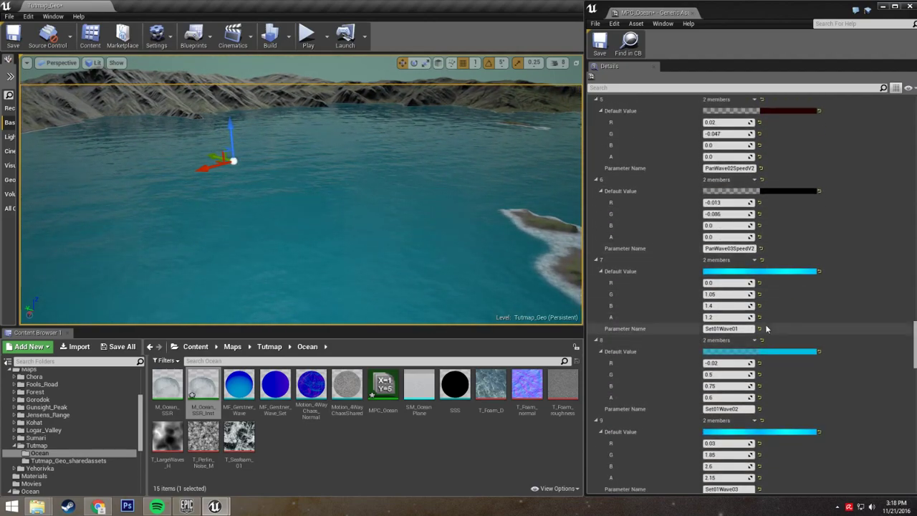
pyautogui.scroll(-3, 781, 326)
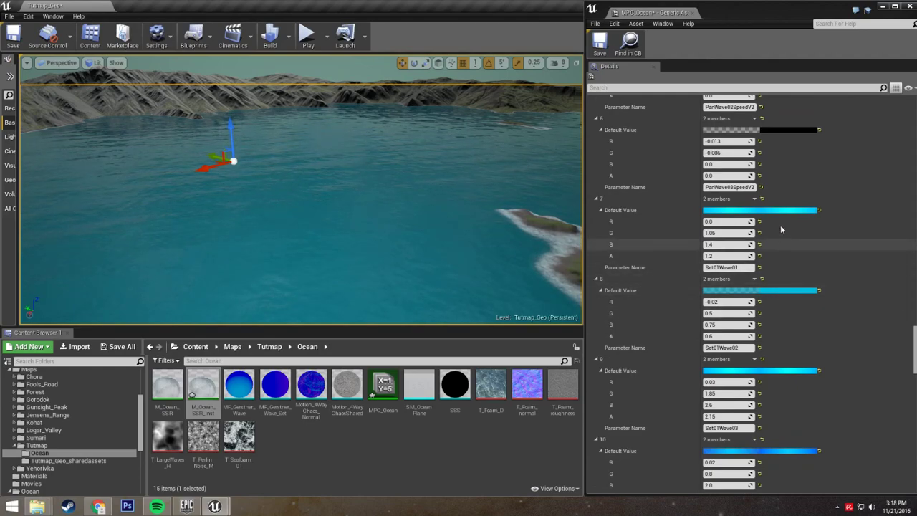
pyautogui.scroll(-12, 775, 270)
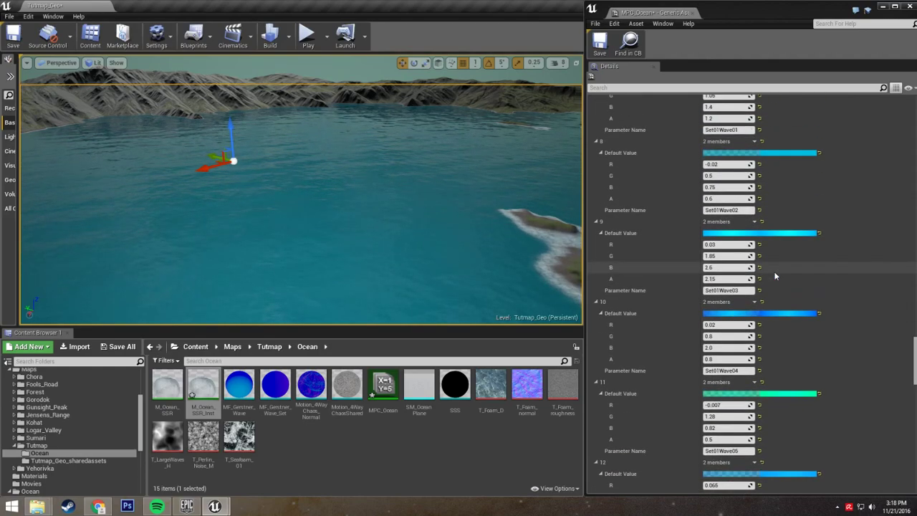
pyautogui.moveTo(301, 215); pyautogui.dragTo(265, 169, button='right')
pyautogui.moveTo(372, 182); pyautogui.dragTo(354, 216, button='right')
pyautogui.moveTo(403, 237); pyautogui.dragTo(523, 243, button='right')
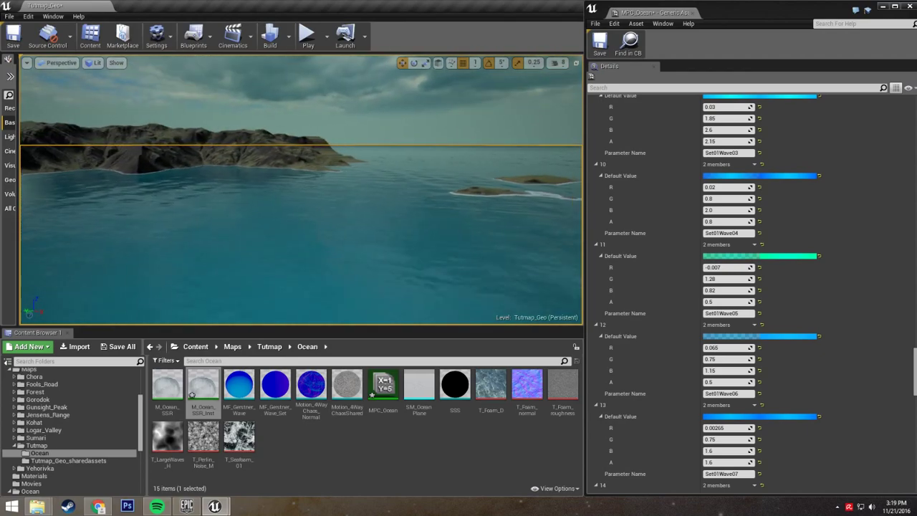
pyautogui.moveTo(423, 152); pyautogui.dragTo(434, 179, button='right')
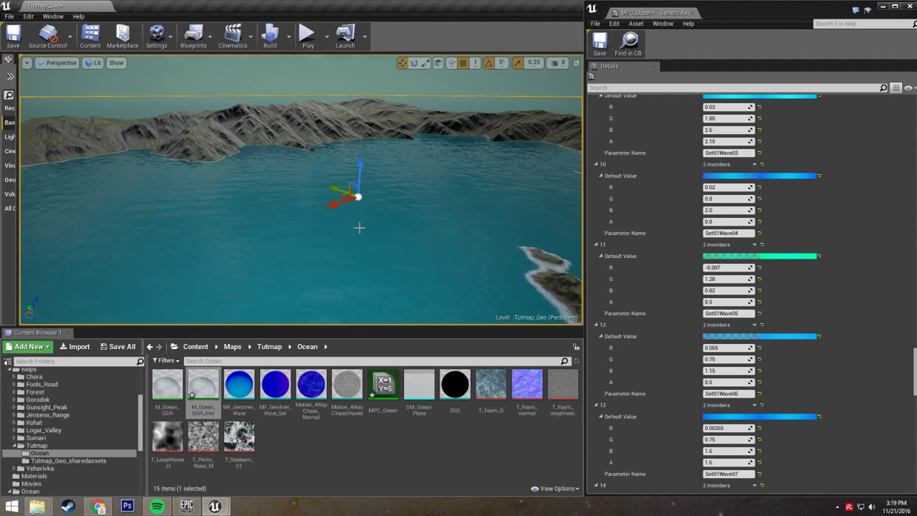
pyautogui.moveTo(430, 262); pyautogui.dragTo(498, 258, button='right')
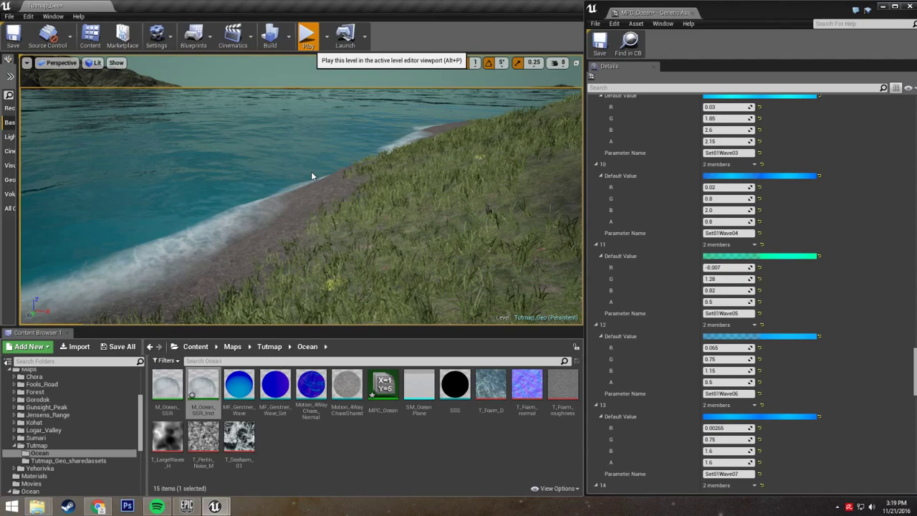
# Play the level in the editor and walk the character from the shore into the ocean to inspect it underwater
pyautogui.hotkey('alt', 'p')
pyautogui.press('w')
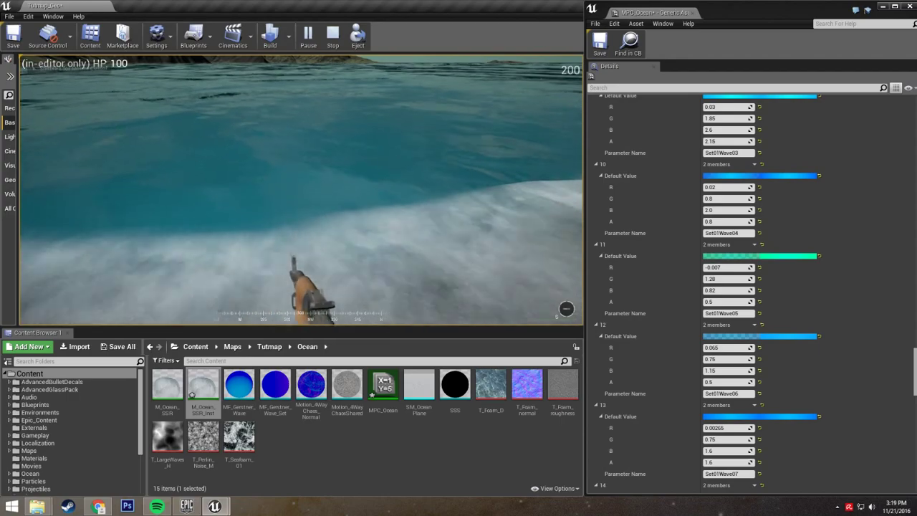
pyautogui.press('w')
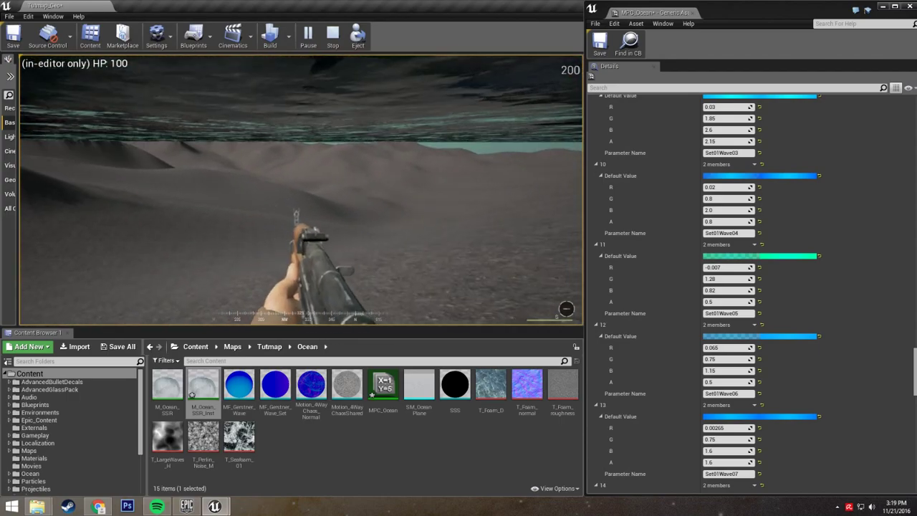
pyautogui.press('w')
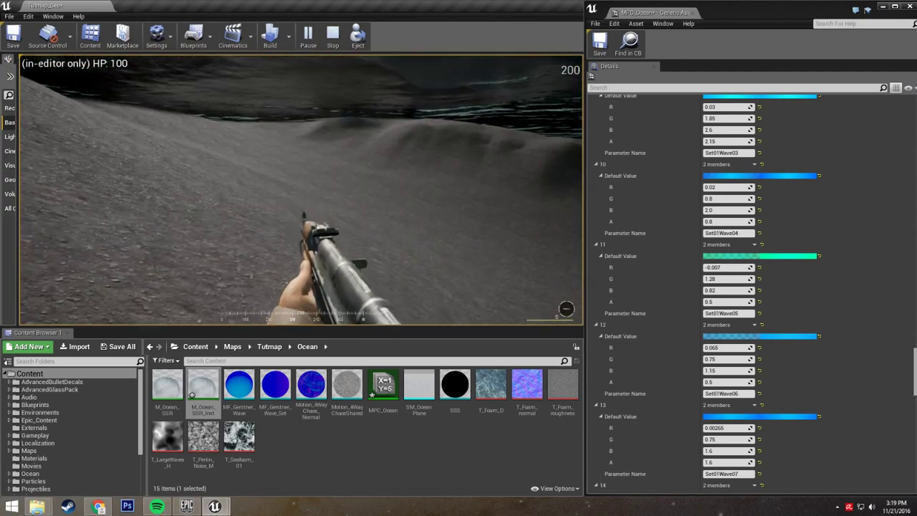
pyautogui.press('w')
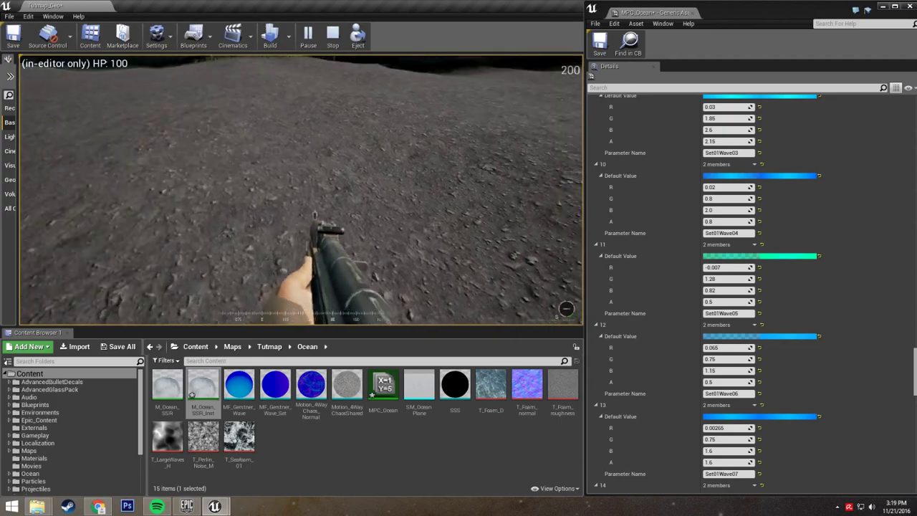
# Walk along the shore and in and out of the water to compare the surface with the underwater view, and end the play session
pyautogui.press('w')
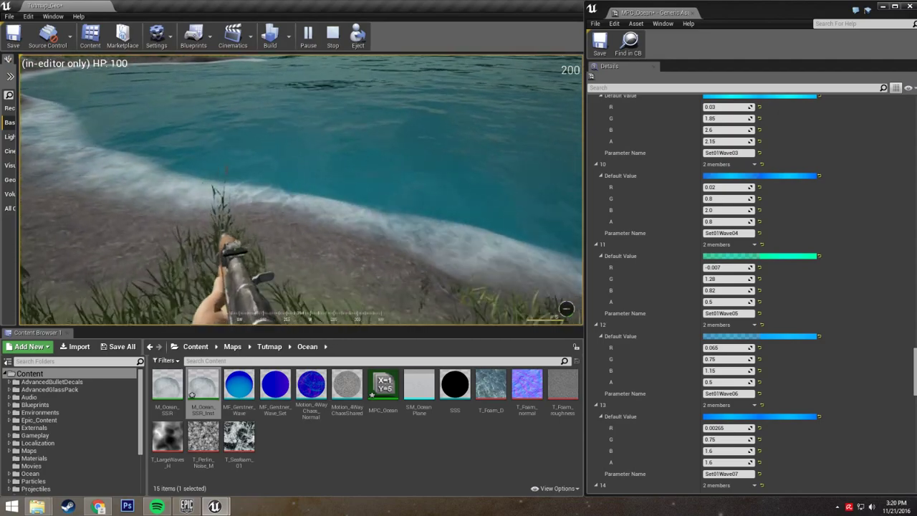
pyautogui.press('w')
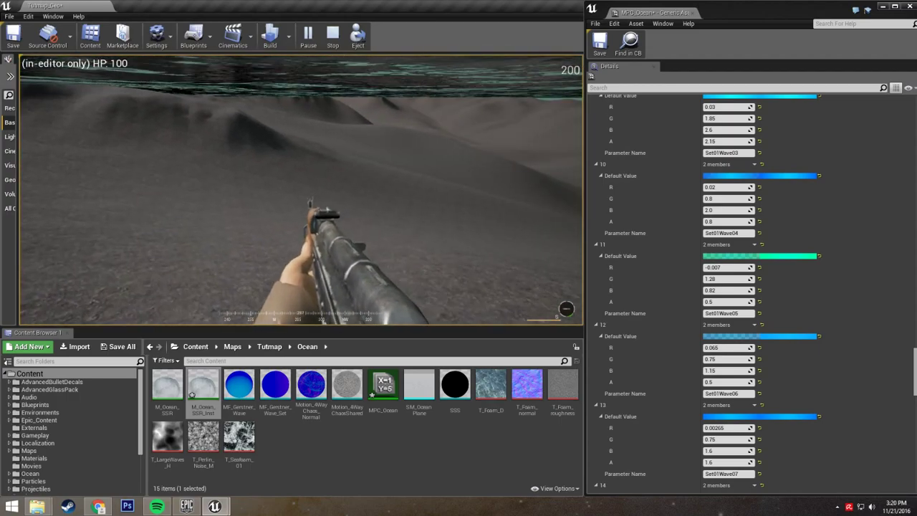
pyautogui.press('w')
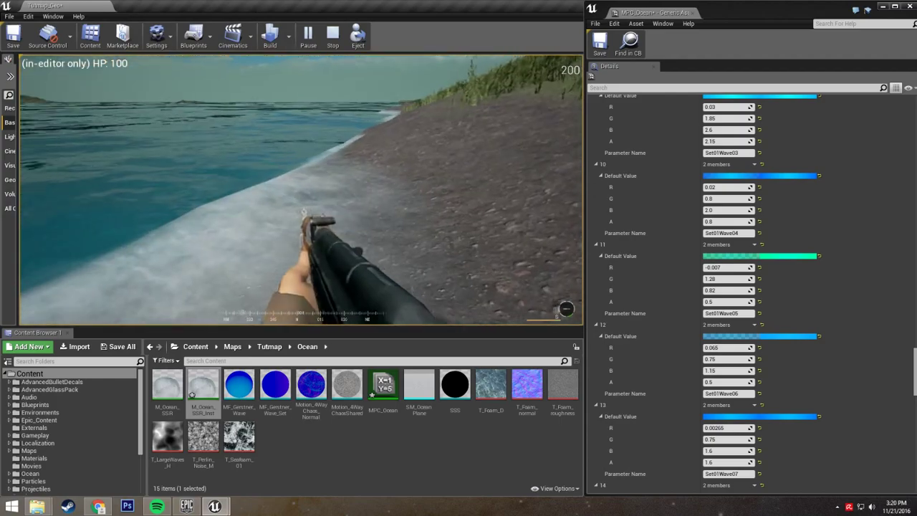
pyautogui.press('w')
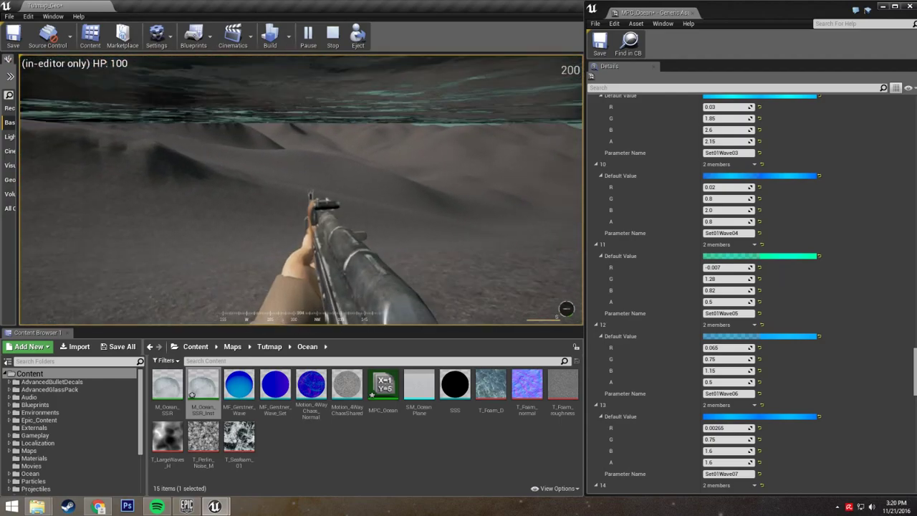
pyautogui.rightClick(301, 190)
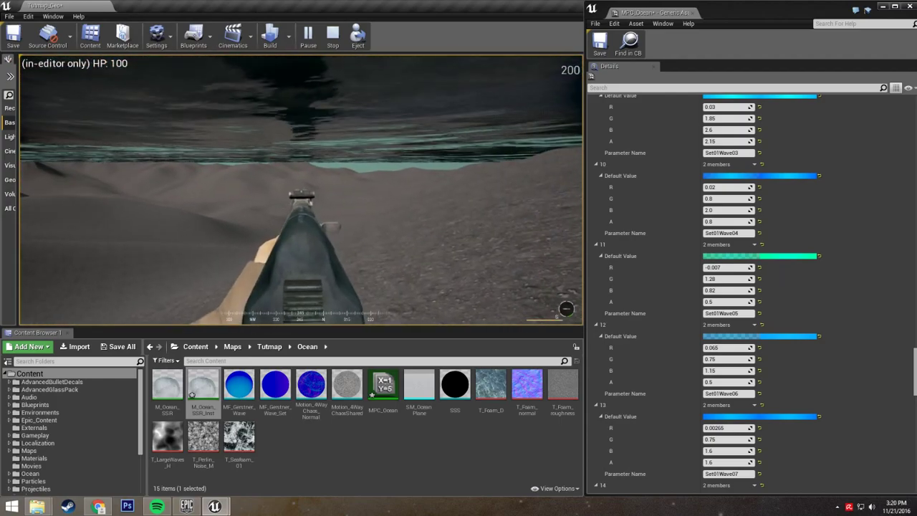
pyautogui.hotkey('shift', 'w')
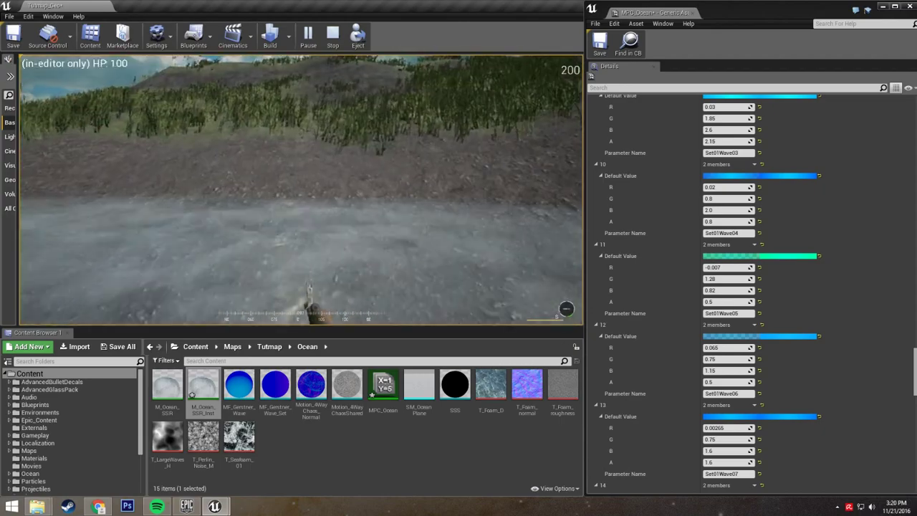
pyautogui.hotkey('shift', 'w')
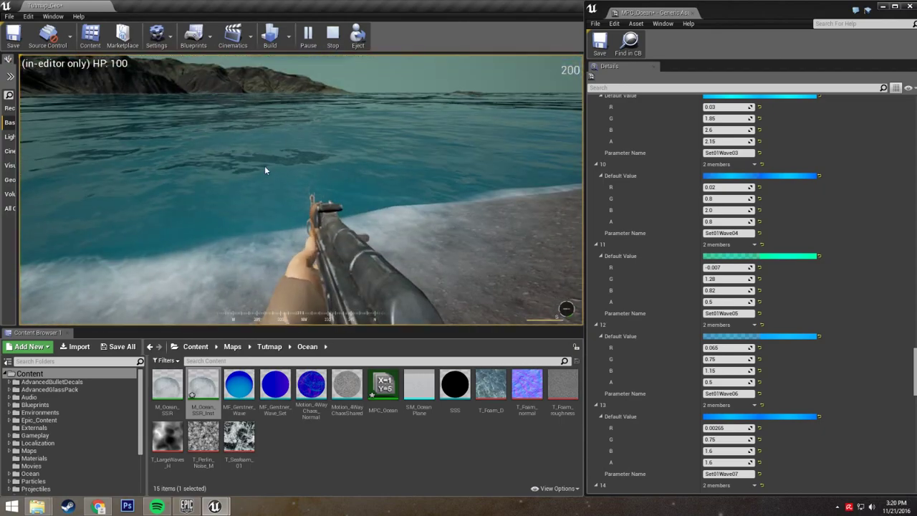
pyautogui.press('Escape')
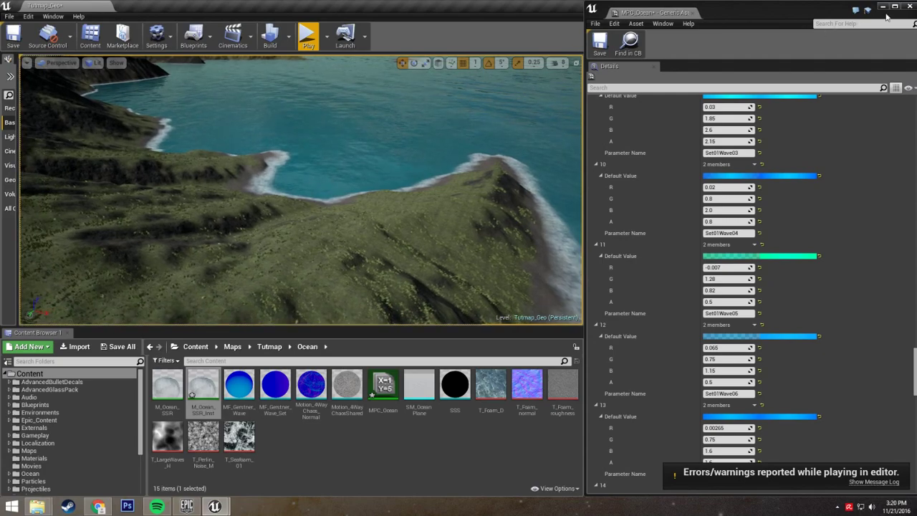
# Close the MPC_Ocean editor, display Content Browser 2 below the World Outliner, and widen that side of the layout
pyautogui.click(909, 5)
pyautogui.moveTo(585, 162); pyautogui.dragTo(714, 165)
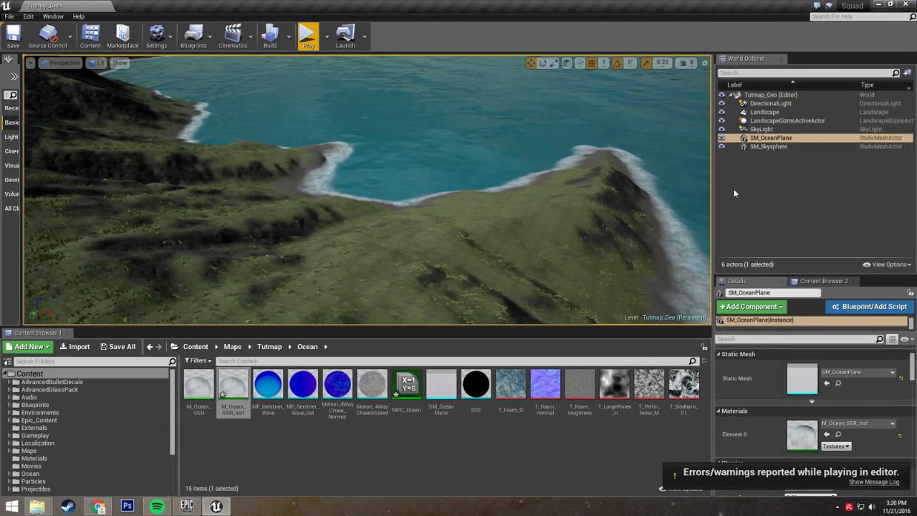
pyautogui.click(807, 281)
pyautogui.moveTo(712, 223); pyautogui.dragTo(640, 244)
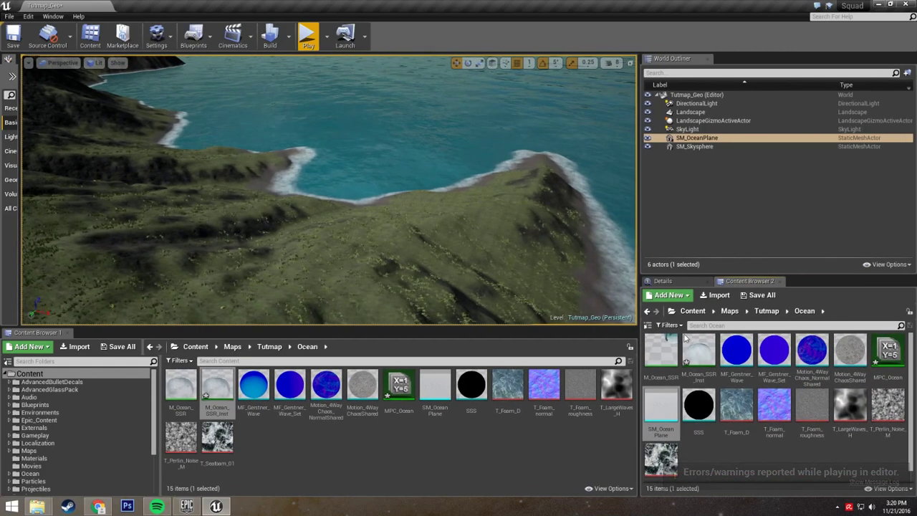
# Show the Maps/Tutmap folder in Content Browser 2 and the Content/Ocean/Materials folder in Content Browser 1
pyautogui.click(769, 311)
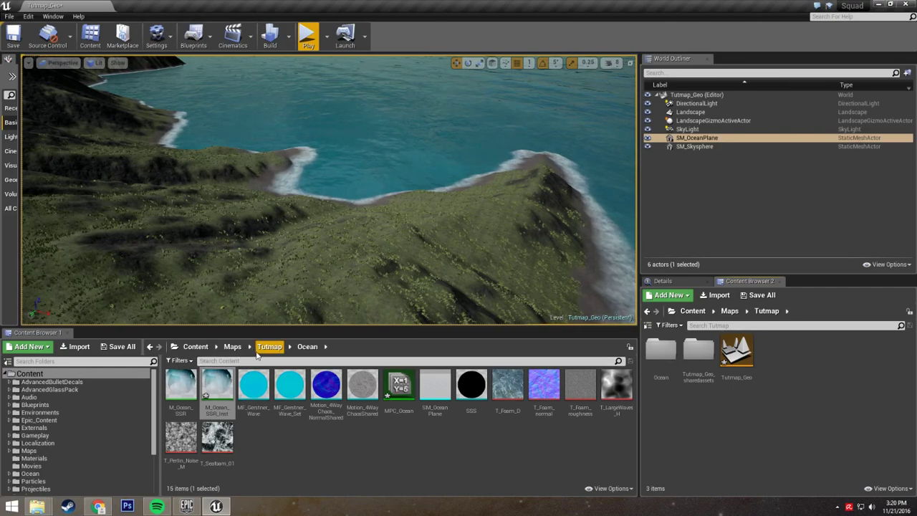
pyautogui.click(196, 347)
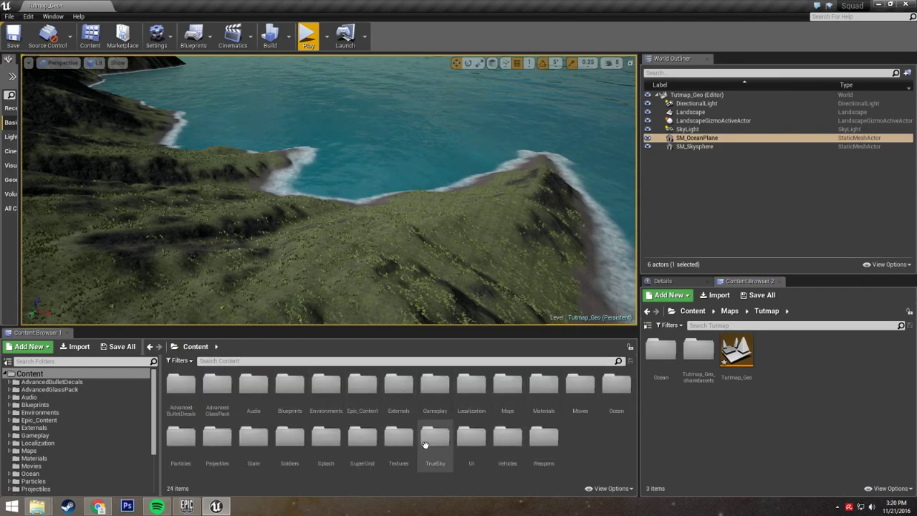
pyautogui.doubleClick(620, 390)
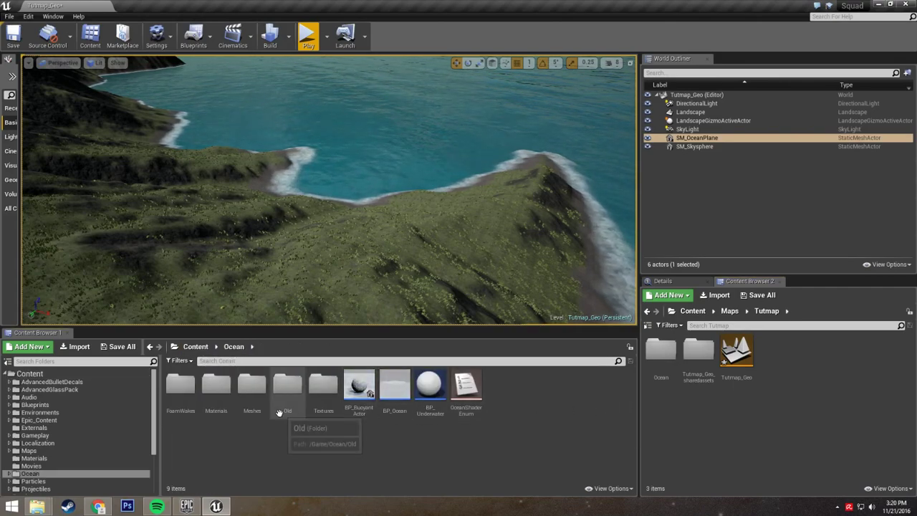
pyautogui.doubleClick(212, 394)
pyautogui.moveTo(308, 236); pyautogui.dragTo(340, 176, button='right')
pyautogui.press('w')
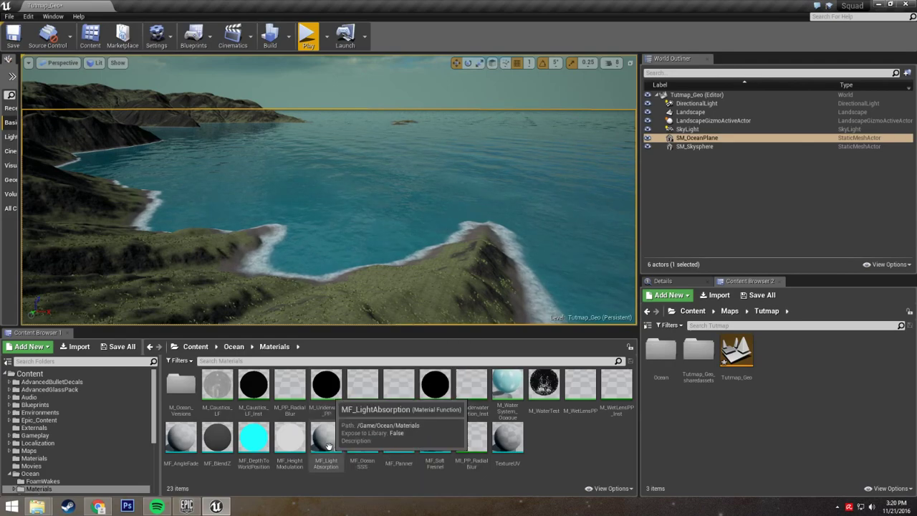
# Move M_Underwater_PP, M_Underwater_PP_Inst2, M_UnderwaterDistortion and M_UnderwaterDistortion_Inst into Tutmap's Ocean folder
pyautogui.click(331, 389)
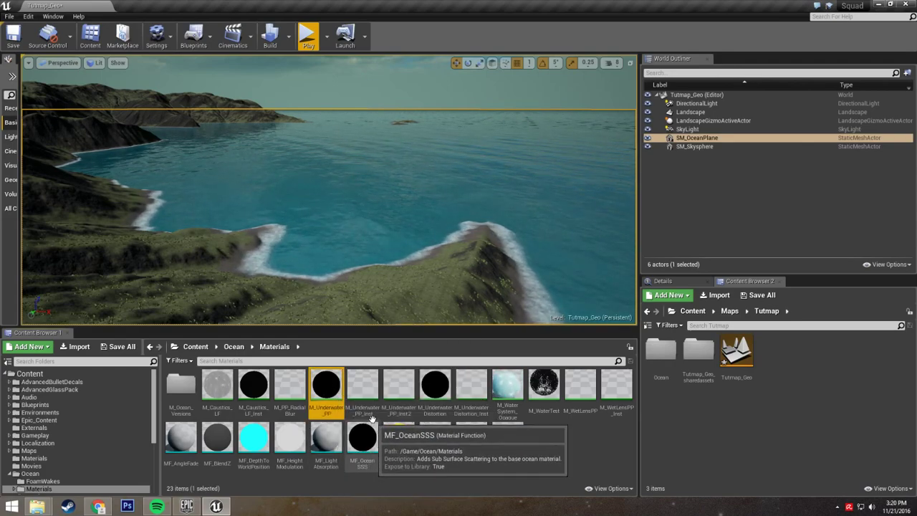
pyautogui.keyDown('ctrl'); pyautogui.click(407, 412); pyautogui.keyUp('ctrl')
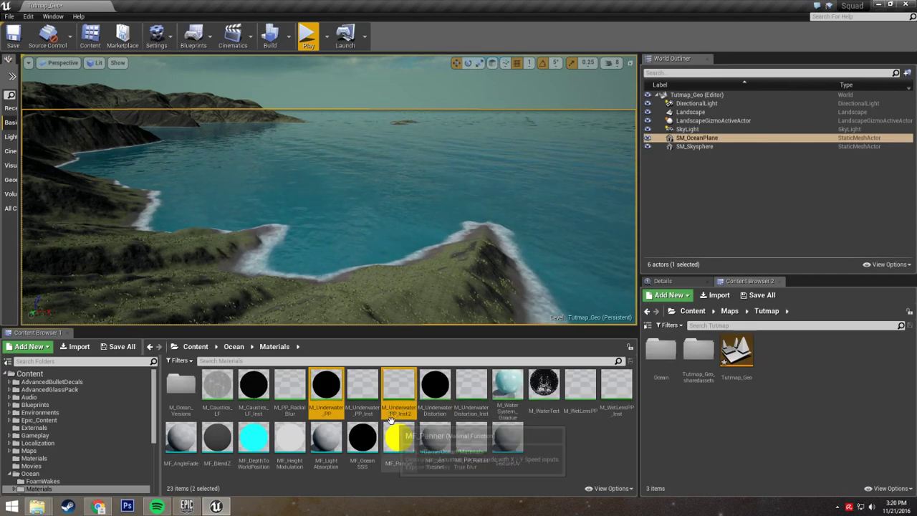
pyautogui.keyDown('ctrl'); pyautogui.click(450, 393); pyautogui.keyUp('ctrl')
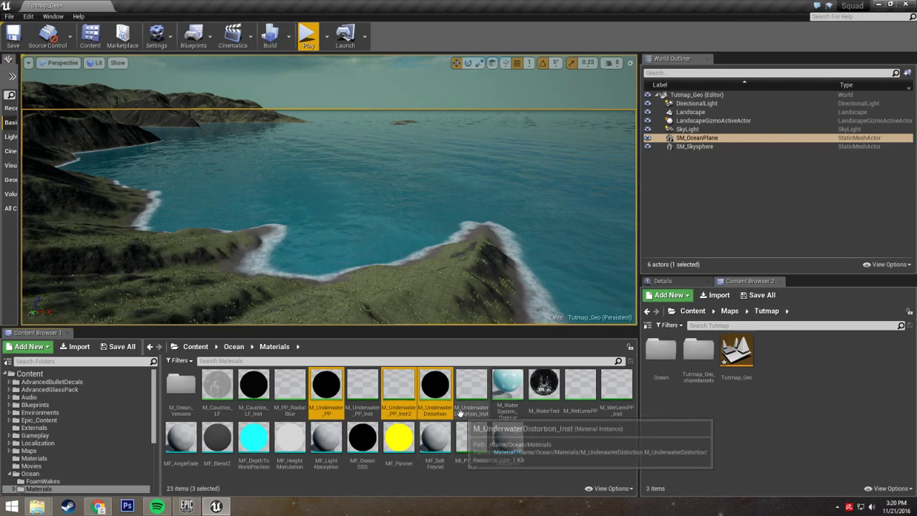
pyautogui.keyDown('ctrl'); pyautogui.click(474, 401); pyautogui.keyUp('ctrl')
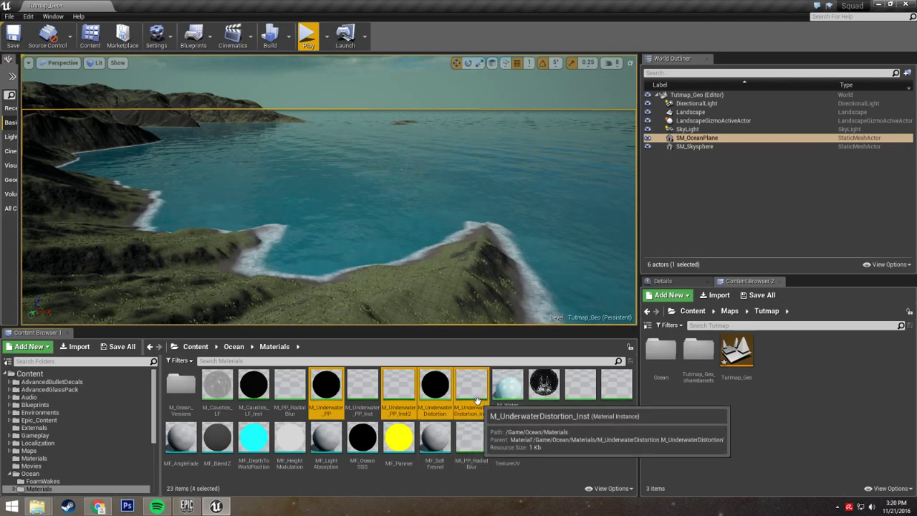
pyautogui.moveTo(436, 398); pyautogui.dragTo(662, 380)
pyautogui.click(684, 387)
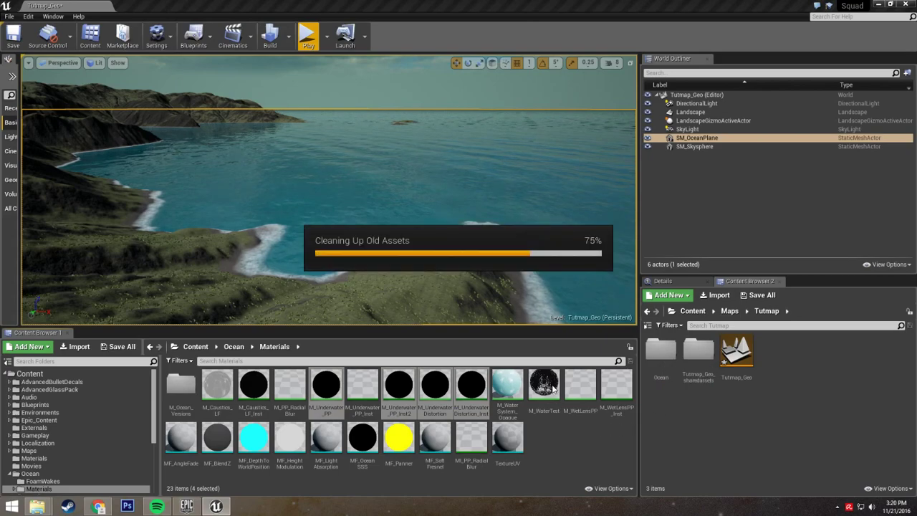
# View the coastline from higher up and open Tutmap's Ocean folder in Content Browser 2
pyautogui.moveTo(330, 194); pyautogui.dragTo(329, 265, button='right')
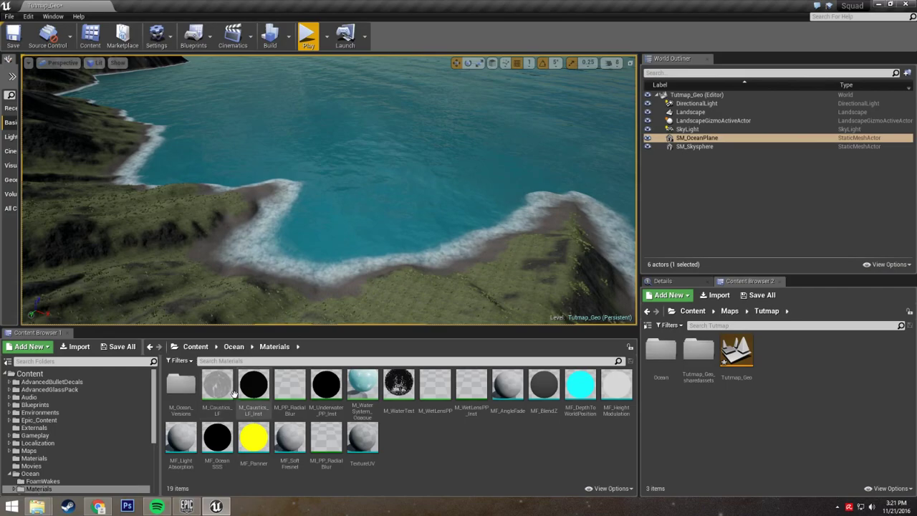
pyautogui.moveTo(322, 208); pyautogui.dragTo(543, 285, button='right')
pyautogui.doubleClick(670, 355)
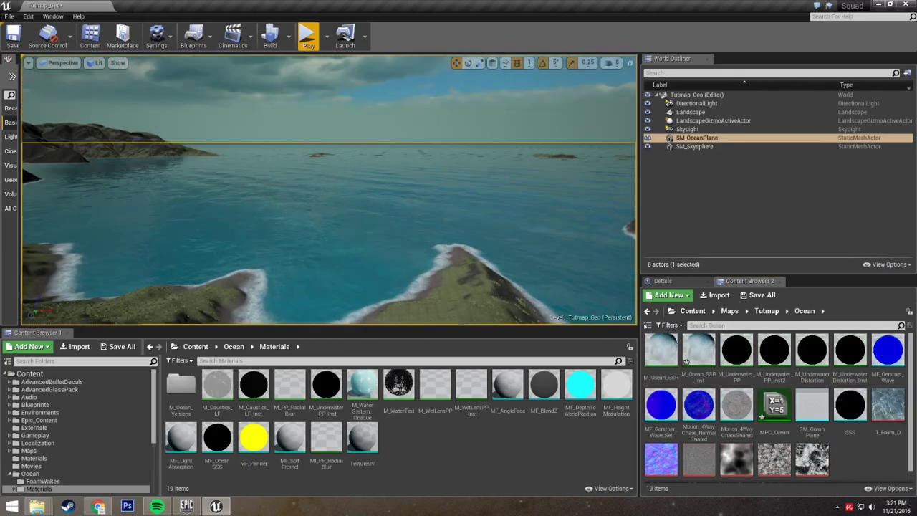
# Place a Post Process Volume on the grassy headland by the coast and show its details
pyautogui.moveTo(487, 194); pyautogui.dragTo(430, 182, button='right')
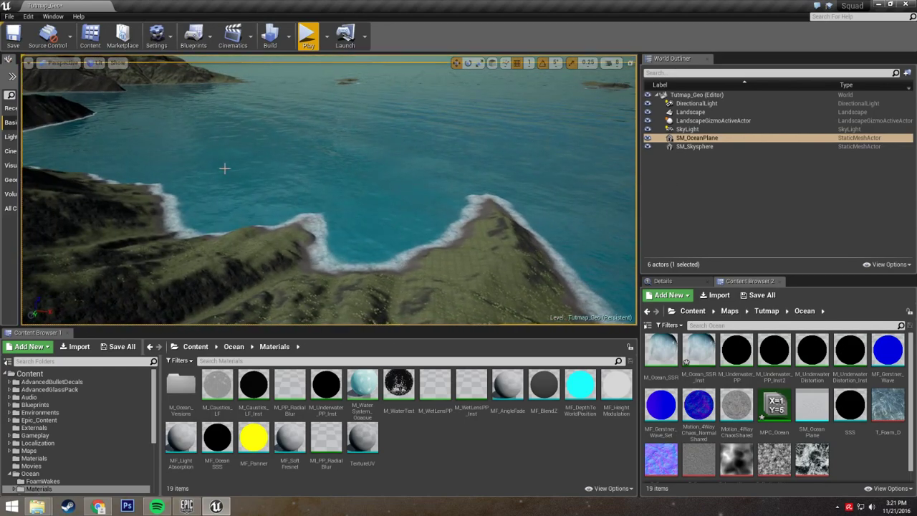
pyautogui.moveTo(21, 83); pyautogui.dragTo(158, 85)
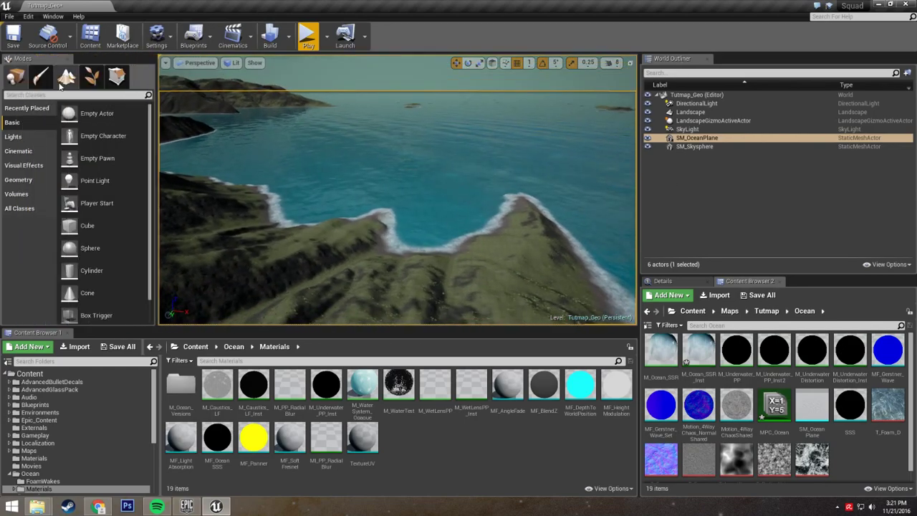
pyautogui.click(34, 165)
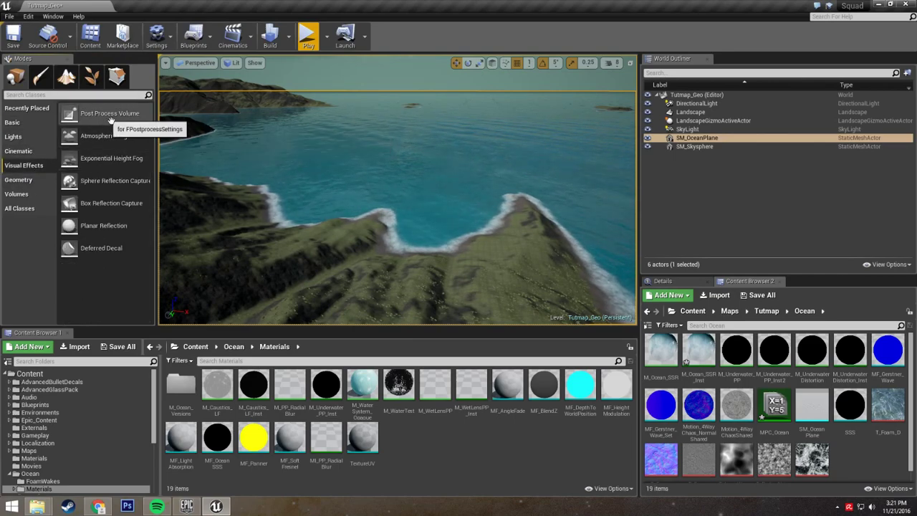
pyautogui.moveTo(511, 226); pyautogui.dragTo(512, 226)
pyautogui.moveTo(512, 227); pyautogui.dragTo(640, 229, button='right')
pyautogui.click(677, 282)
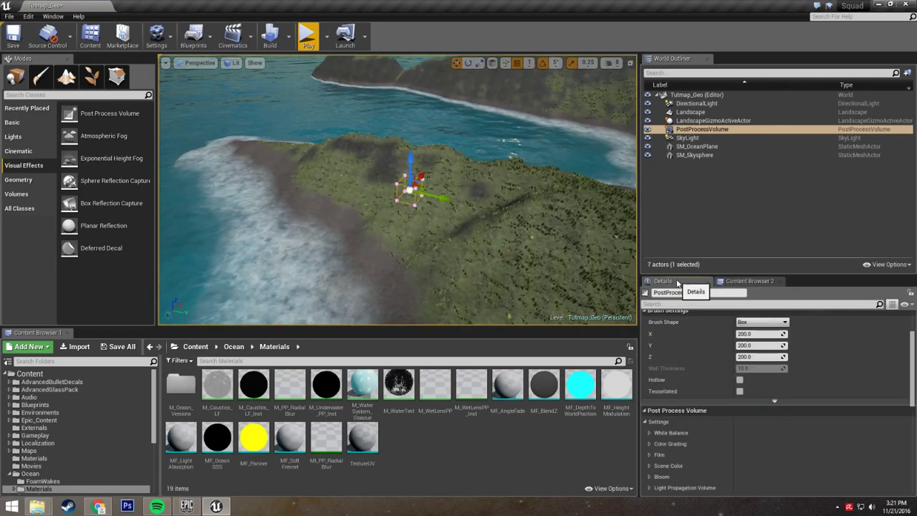
# Scale the PostProcessVolume to 150000 in X and Y and 5000 in Z, and raise it to about Z 20843 cm
pyautogui.scroll(2, 763, 344)
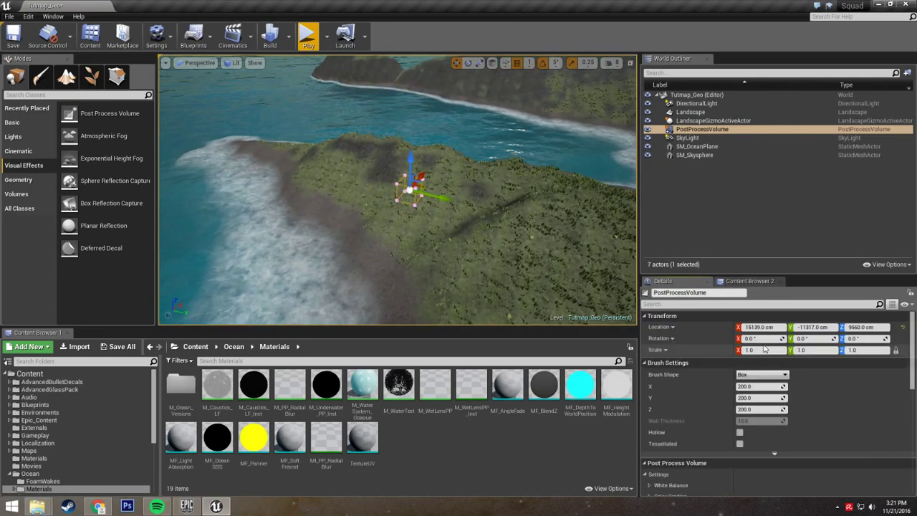
pyautogui.click(750, 387)
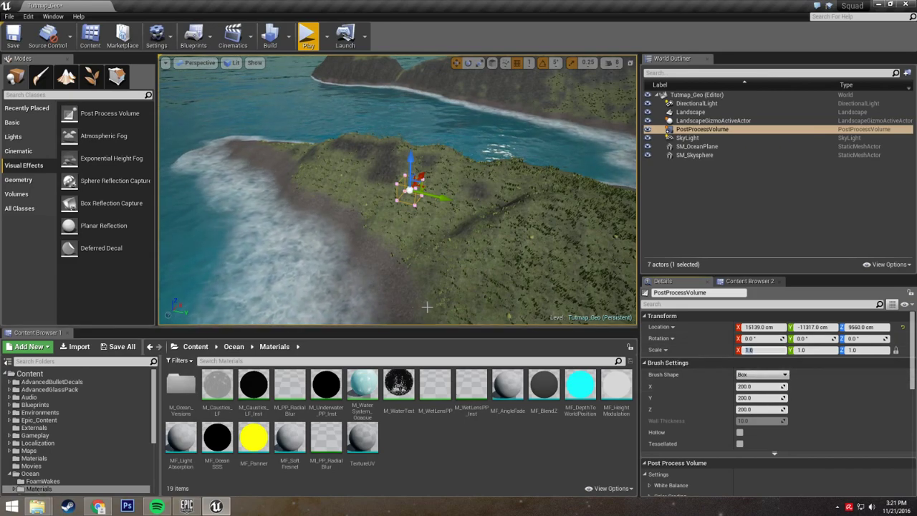
pyautogui.press('s')
pyautogui.moveTo(433, 279); pyautogui.dragTo(487, 250, button='right')
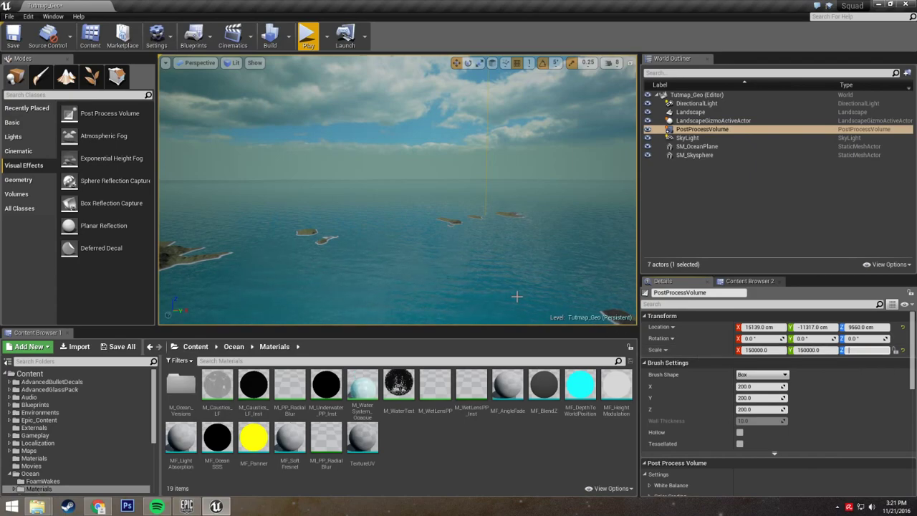
pyautogui.moveTo(467, 255); pyautogui.dragTo(526, 302, button='right')
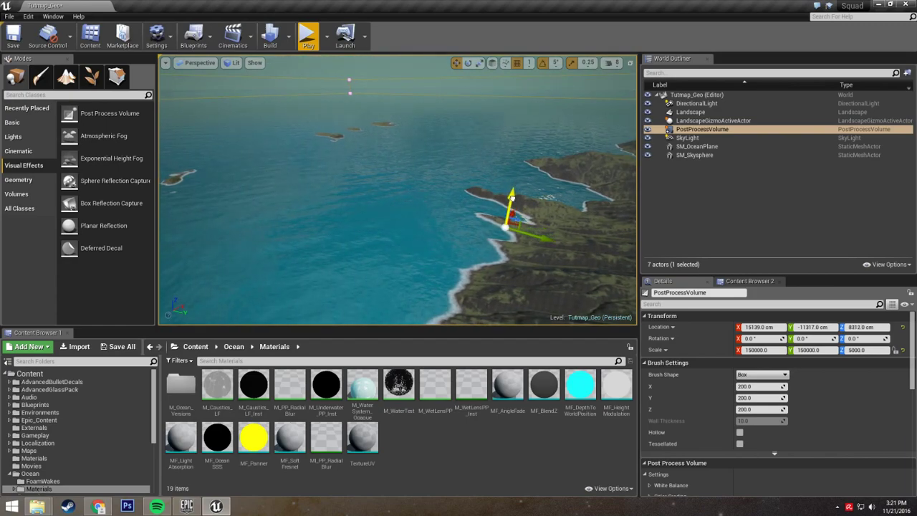
pyautogui.moveTo(440, 138); pyautogui.dragTo(563, 138, button='right')
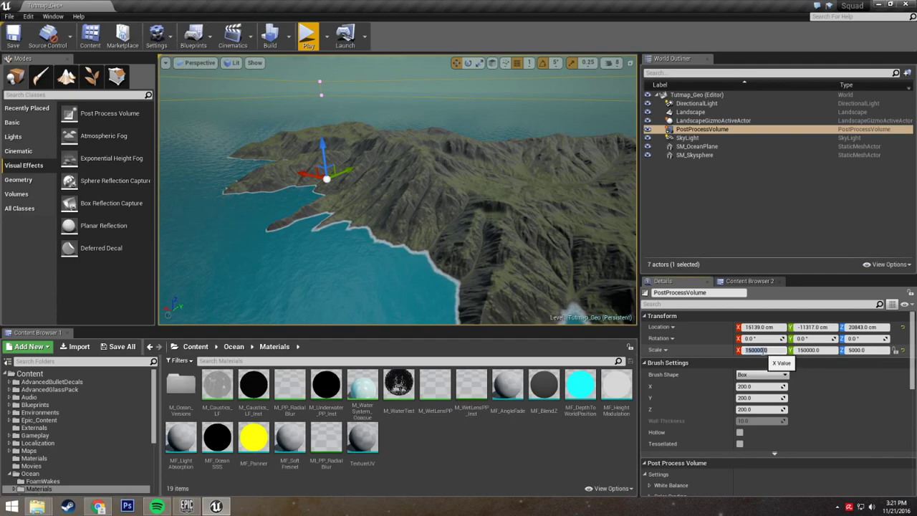
# Set the PostProcessVolume's X and Y scale to 50000 and check its extent around the island
pyautogui.write('5000')
pyautogui.press('Return')
pyautogui.click(822, 350)
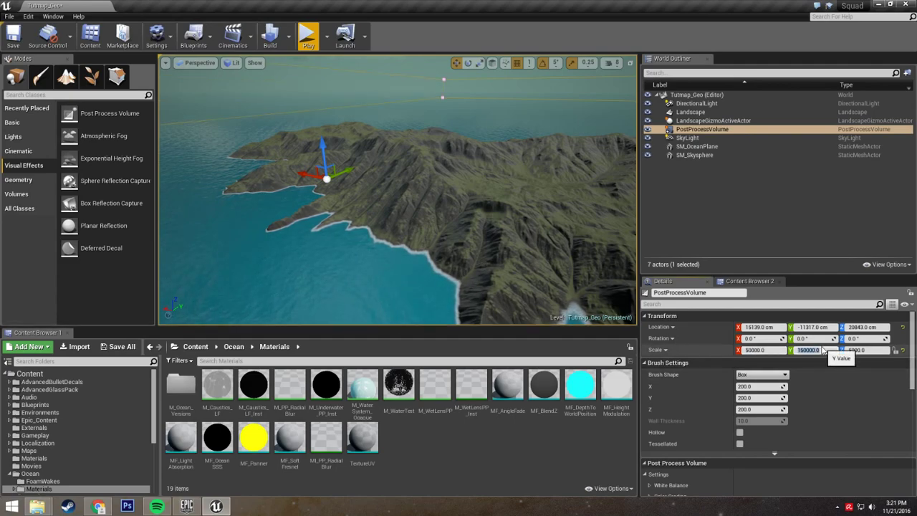
pyautogui.write('50000')
pyautogui.moveTo(531, 237); pyautogui.dragTo(616, 240, button='right')
pyautogui.moveTo(430, 150); pyautogui.dragTo(339, 150, button='right')
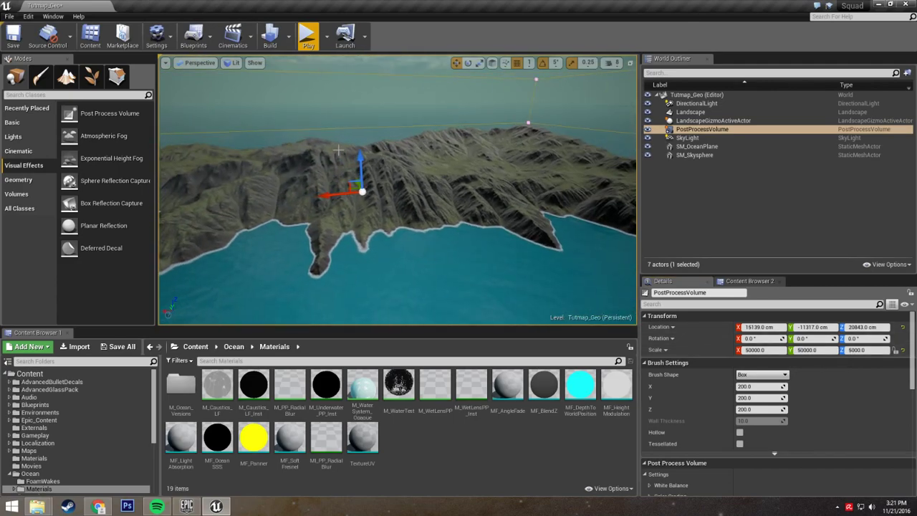
# Set the PostProcessVolume's scale to 5000 in X and Y and 1000 in Z, and lower it to about Z 9174 cm
pyautogui.click(758, 350)
pyautogui.write('500')
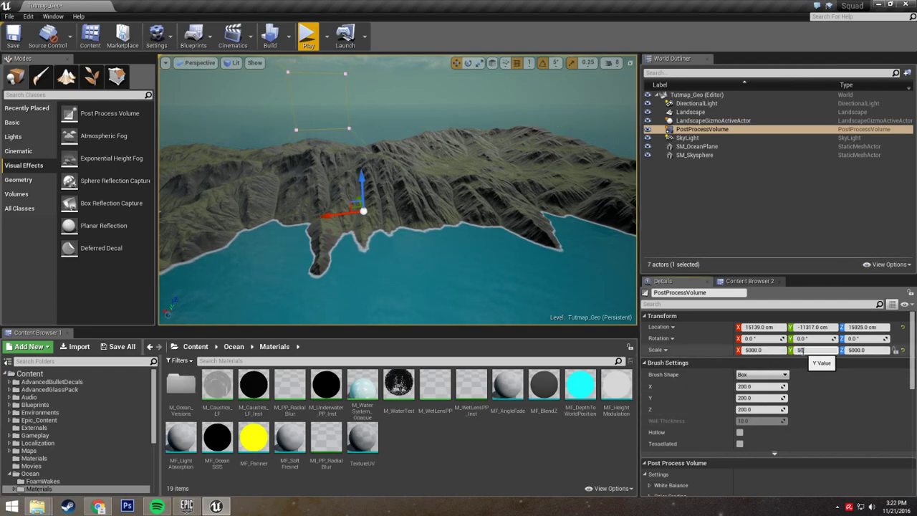
pyautogui.moveTo(398, 215); pyautogui.dragTo(478, 220, button='right')
pyautogui.click(859, 350)
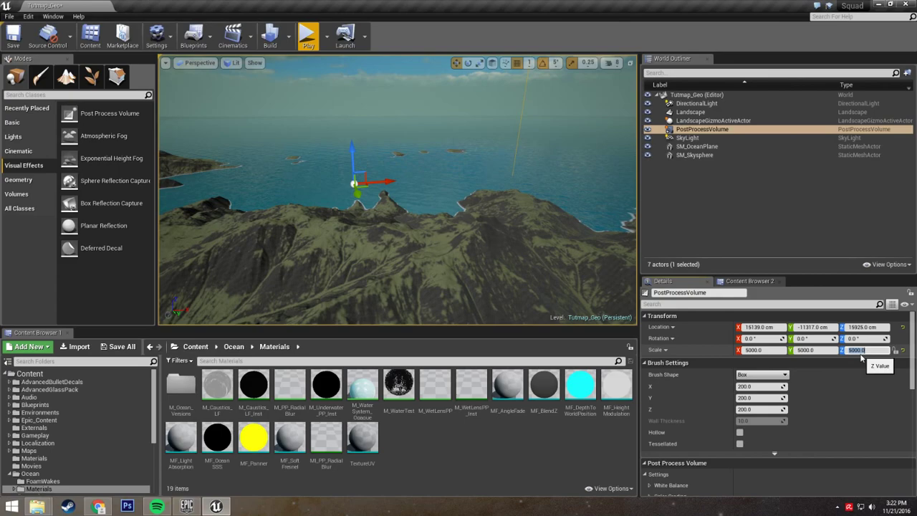
pyautogui.write('100')
pyautogui.moveTo(417, 242); pyautogui.dragTo(339, 182, button='right')
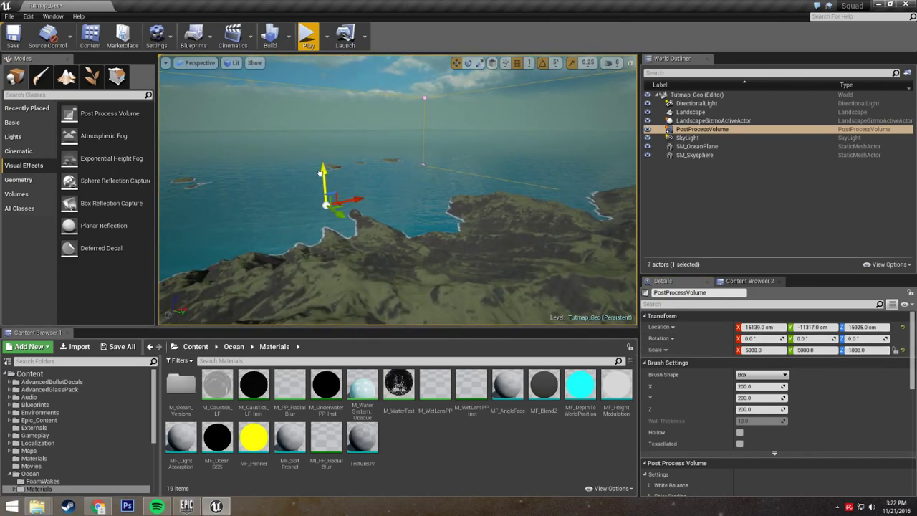
pyautogui.moveTo(327, 206); pyautogui.dragTo(327, 201)
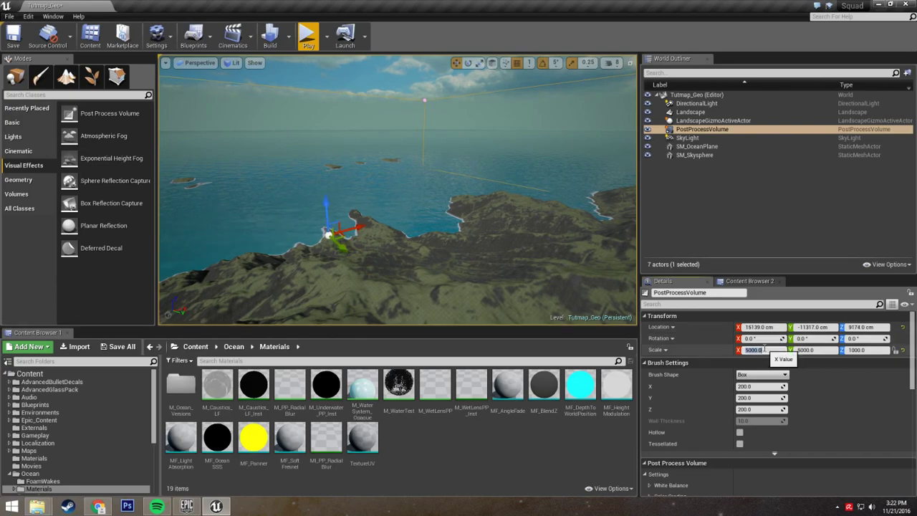
# Set the PostProcessVolume's X and Y scale to 3000 and check its bounds over the landscape
pyautogui.moveTo(465, 258); pyautogui.dragTo(566, 257, button='right')
pyautogui.click(807, 350)
pyautogui.write('3000')
pyautogui.moveTo(467, 278)
pyautogui.mouseDown(button='right')
pyautogui.moveTo(410, 274)
pyautogui.moveTo(573, 278)
pyautogui.moveTo(448, 273)
pyautogui.moveTo(487, 274)
pyautogui.moveTo(473, 276)
pyautogui.mouseUp(button='right')
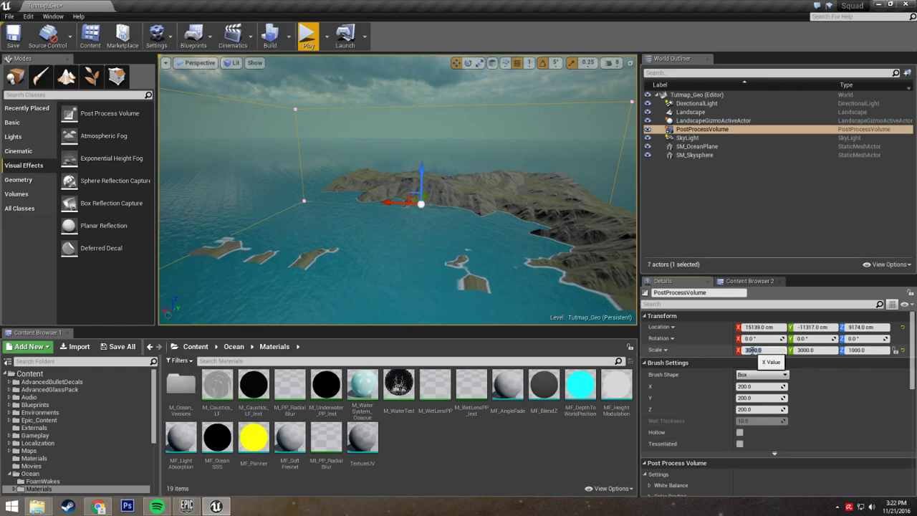
# Scale the PostProcessVolume to 100 in X and Y and 300 in Z
pyautogui.click(810, 350)
pyautogui.write('100')
pyautogui.moveTo(501, 286); pyautogui.dragTo(487, 275, button='right')
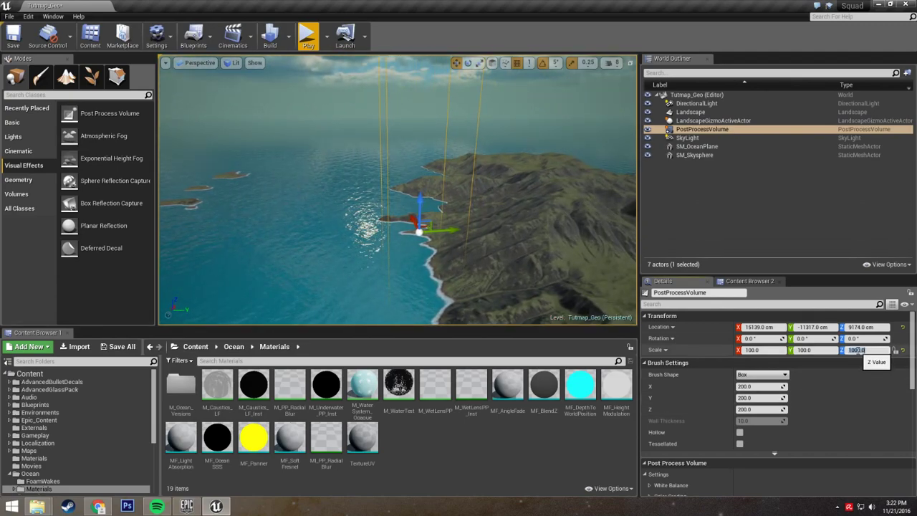
pyautogui.moveTo(550, 286); pyautogui.dragTo(440, 252, button='right')
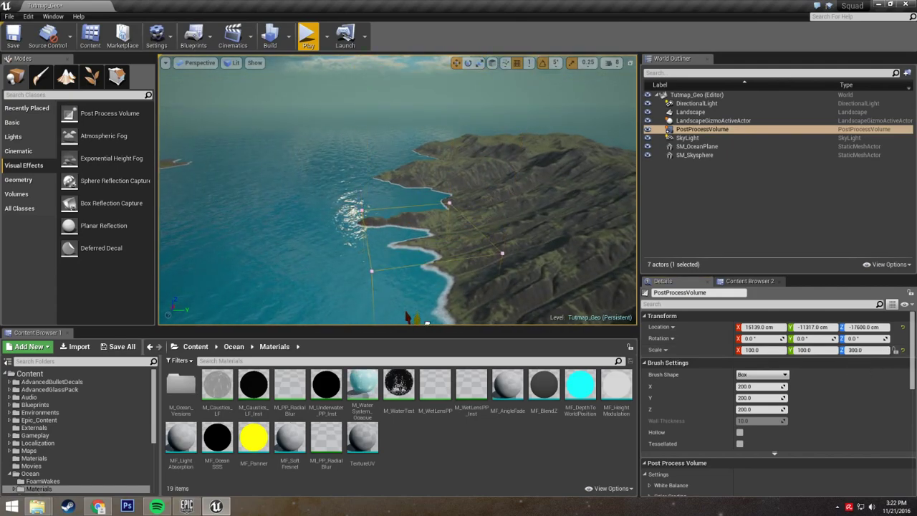
# Move the PostProcessVolume vertically to about Z -21011 cm so that its upper face meets the ocean surface
pyautogui.moveTo(404, 282); pyautogui.dragTo(385, 256, button='right')
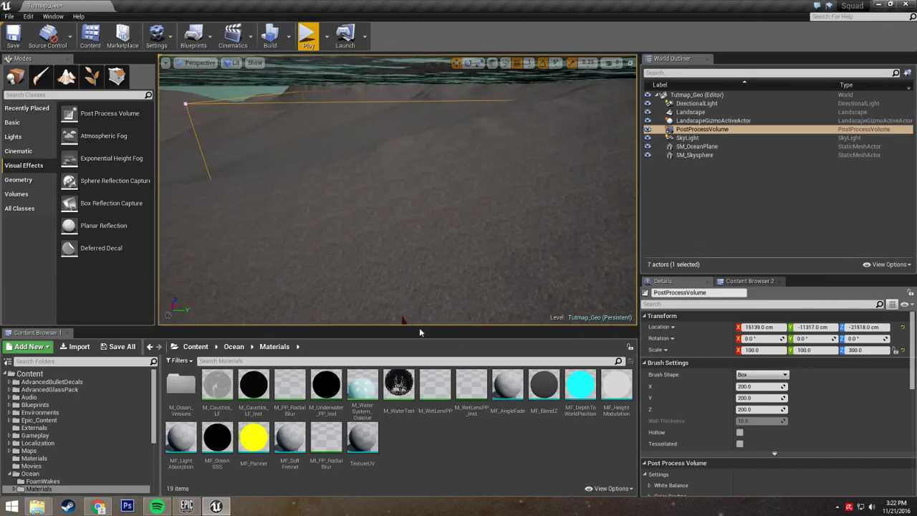
pyautogui.moveTo(416, 304); pyautogui.dragTo(424, 310, button='right')
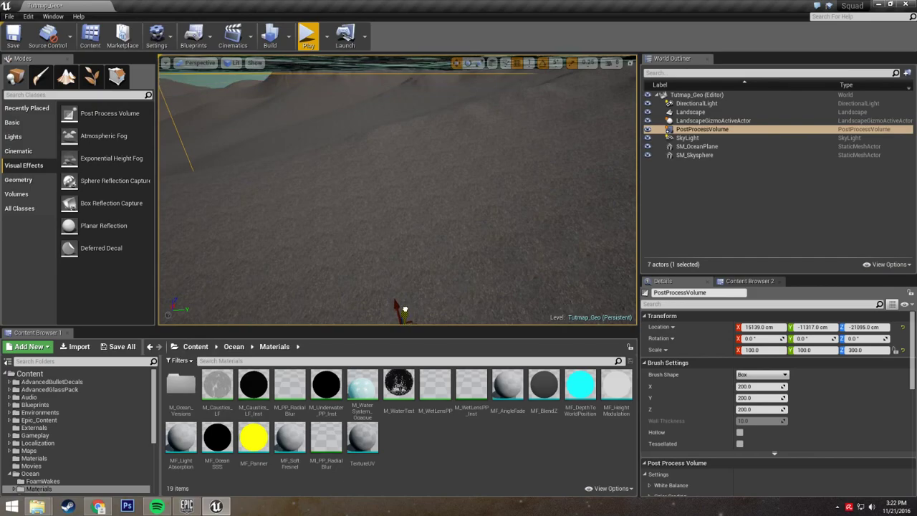
pyautogui.moveTo(405, 309); pyautogui.dragTo(430, 301, button='right')
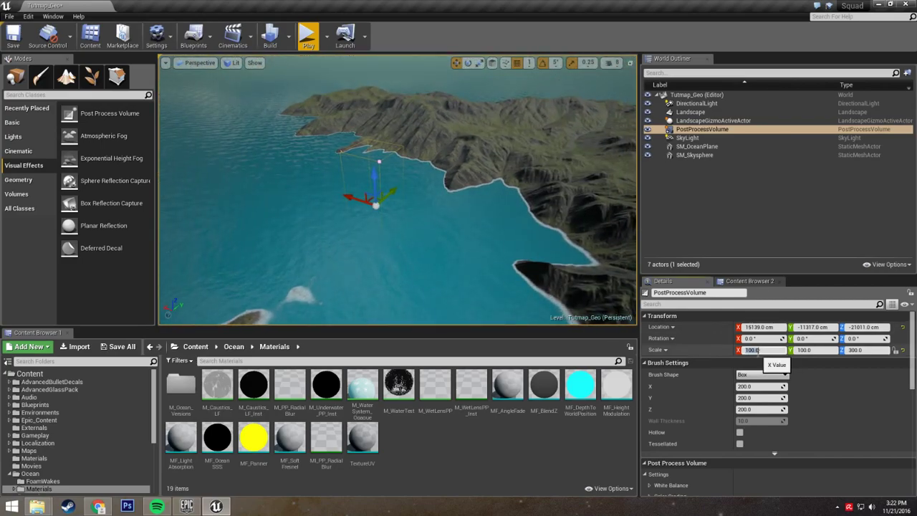
# Set the PostProcessVolume's X and Y scale to 1000 and check its coverage of the bay
pyautogui.click(812, 352)
pyautogui.write('1000')
pyautogui.moveTo(398, 257); pyautogui.dragTo(501, 279, button='right')
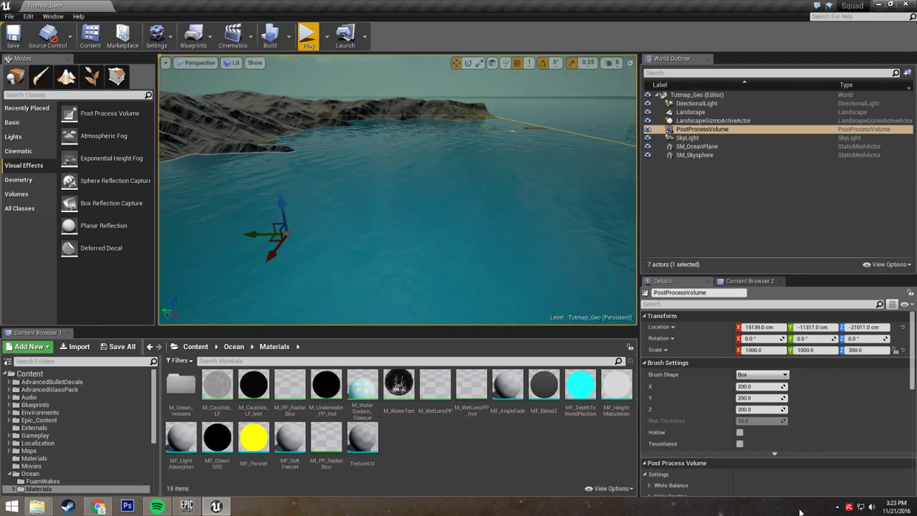
# Add two empty asset elements to the Blendables array of the PostProcessVolume
pyautogui.scroll(-3, 806, 388)
pyautogui.scroll(-3, 714, 359)
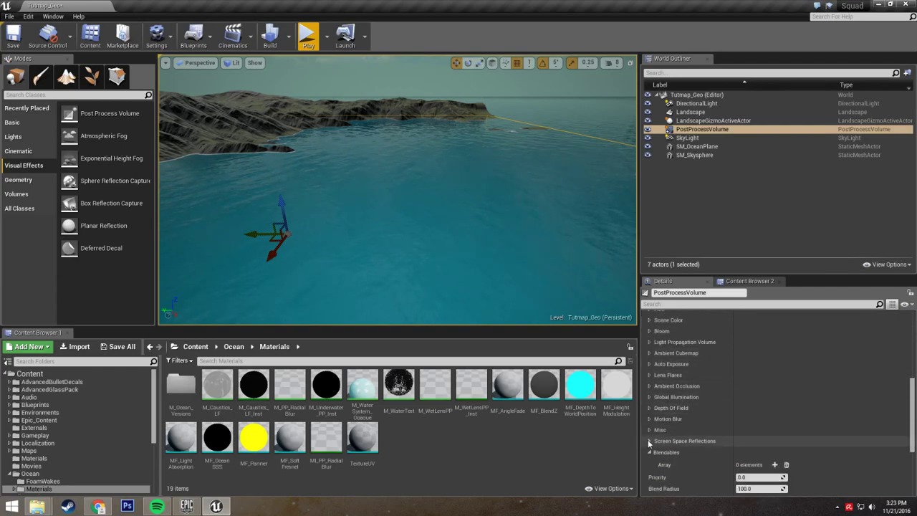
pyautogui.scroll(-3, 717, 430)
pyautogui.click(775, 373)
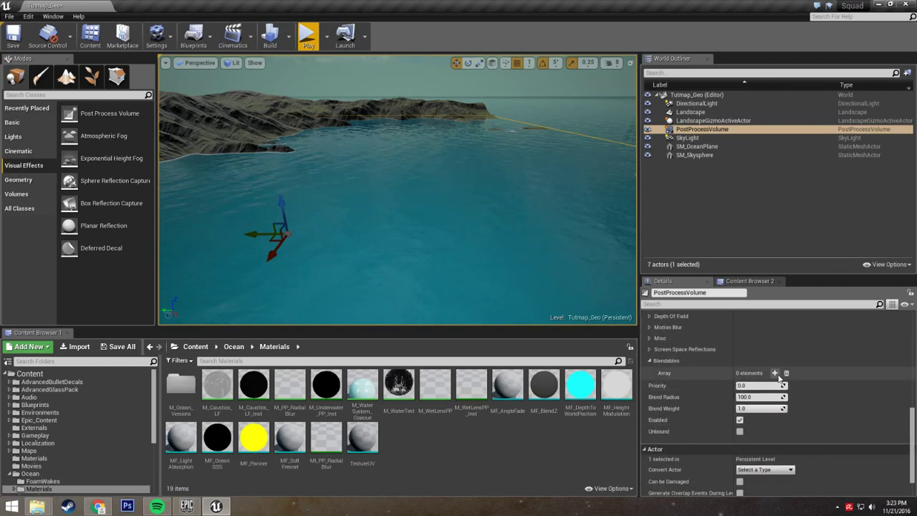
pyautogui.click(777, 374)
pyautogui.click(773, 387)
pyautogui.click(774, 410)
pyautogui.click(774, 400)
pyautogui.click(765, 422)
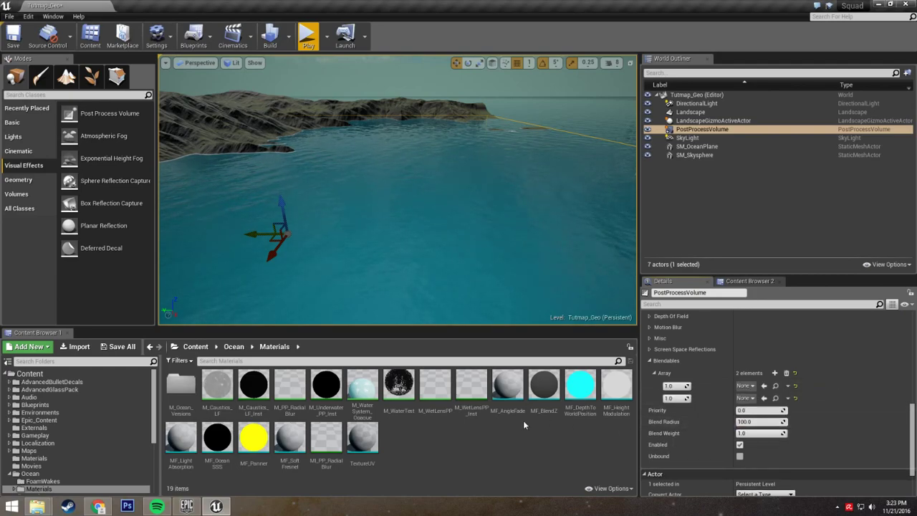
# Assign M_Underwater_PP_Inst2 and M_UnderwaterDistortion_Inst from the Maps/Tutmap/Ocean folder to the first and second Blendables elements
pyautogui.click(194, 350)
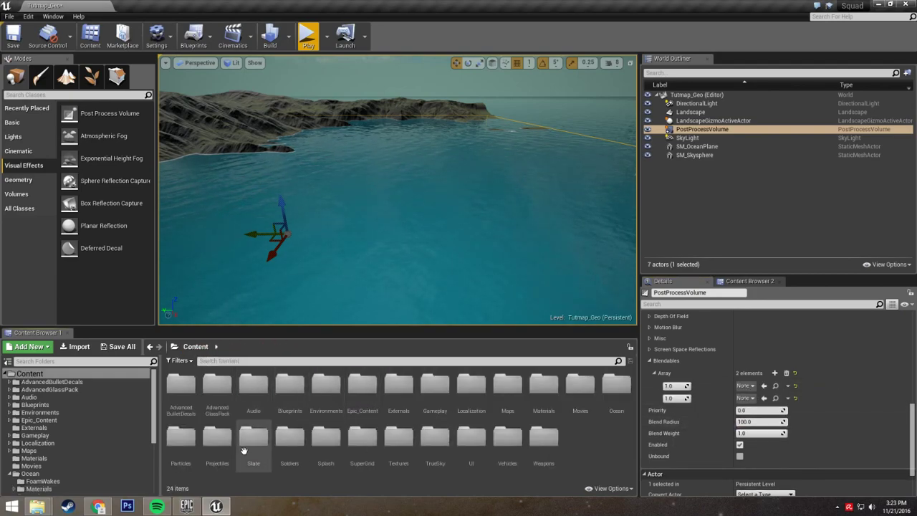
pyautogui.doubleClick(508, 387)
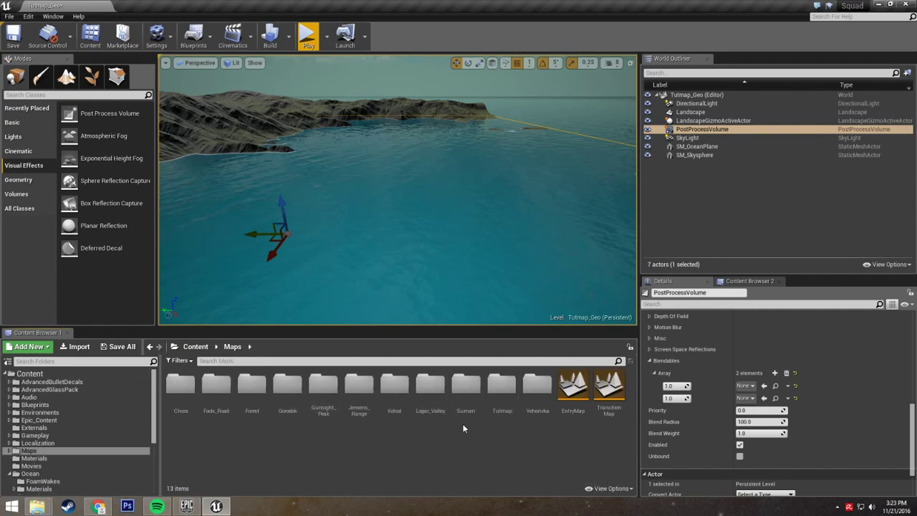
pyautogui.doubleClick(502, 384)
pyautogui.doubleClick(181, 384)
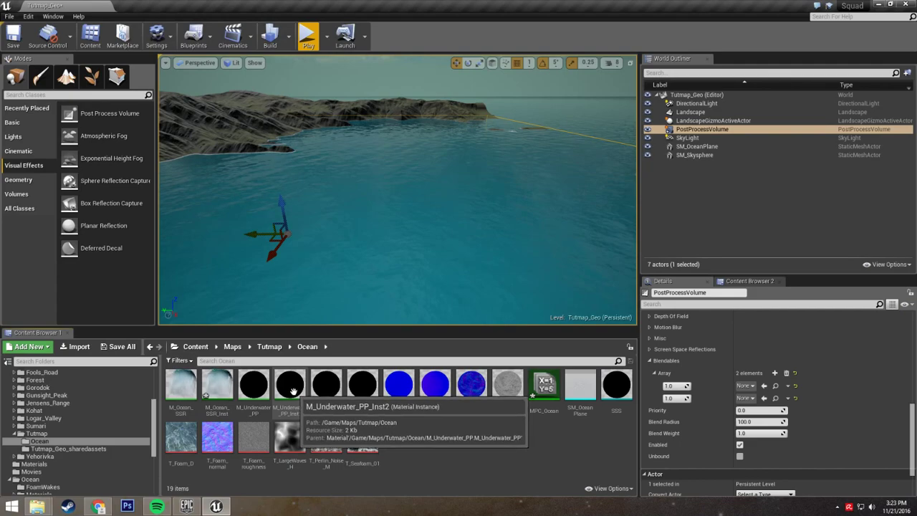
pyautogui.moveTo(292, 391); pyautogui.dragTo(747, 385)
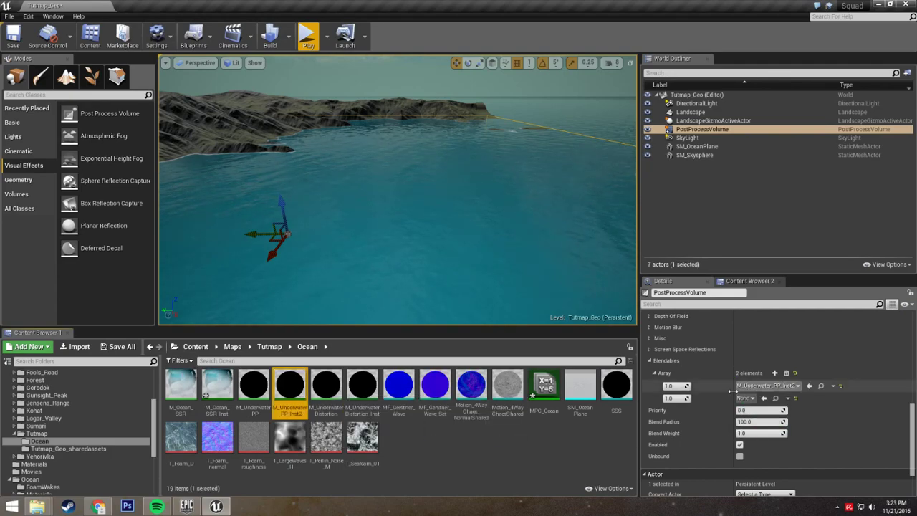
pyautogui.moveTo(363, 387); pyautogui.dragTo(741, 399)
# Inspect the underwater post-process effect full screen, above and below the ocean surface, and return to the normal layout
pyautogui.moveTo(340, 244); pyautogui.dragTo(289, 215, button='right')
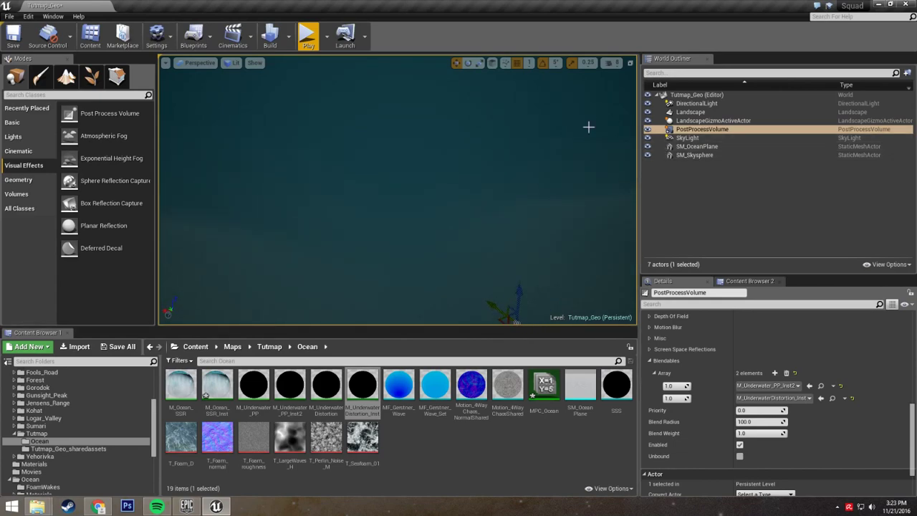
pyautogui.press('F11')
pyautogui.moveTo(289, 215); pyautogui.dragTo(387, 237, button='right')
pyautogui.moveTo(459, 265); pyautogui.dragTo(451, 248, button='right')
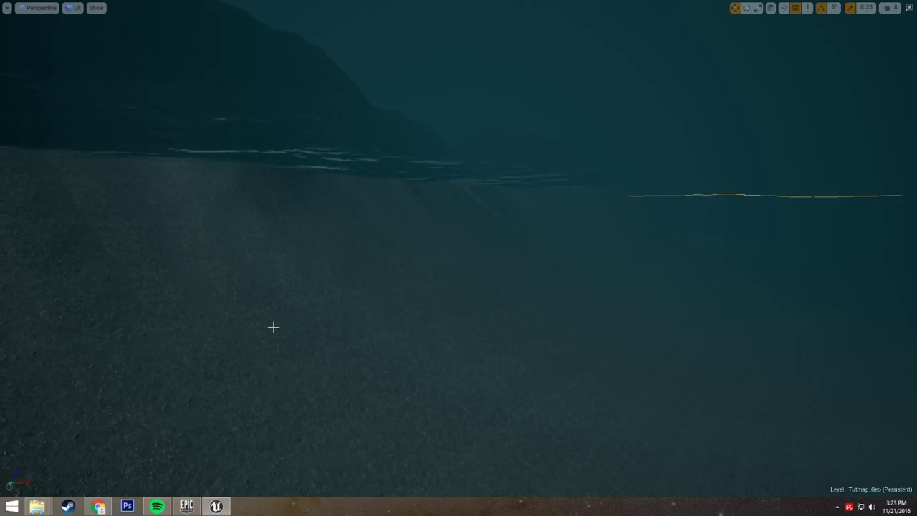
pyautogui.moveTo(268, 342); pyautogui.dragTo(372, 305, button='right')
pyautogui.moveTo(477, 245); pyautogui.dragTo(495, 287, button='right')
pyautogui.press('w')
pyautogui.press('F11')
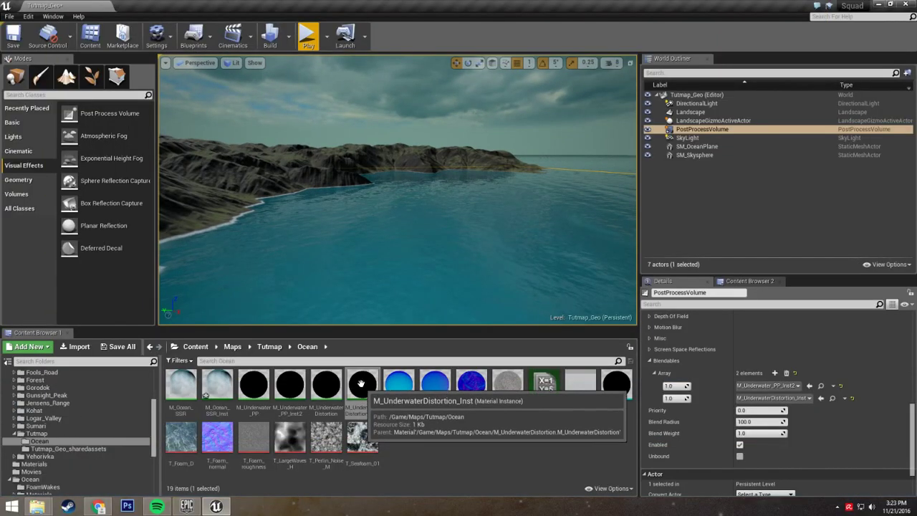
# Open the M_Underwater_PP_Inst2 material instance, show its scalar and vector parameters beside the viewport, and take the view underwater
pyautogui.doubleClick(297, 395)
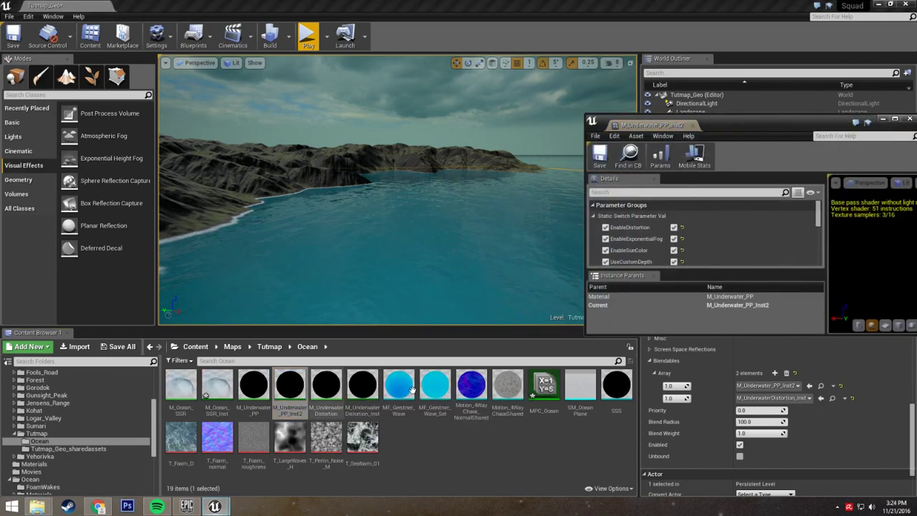
pyautogui.moveTo(805, 113); pyautogui.dragTo(805, 1)
pyautogui.scroll(-1, 708, 173)
pyautogui.scroll(-1, 707, 173)
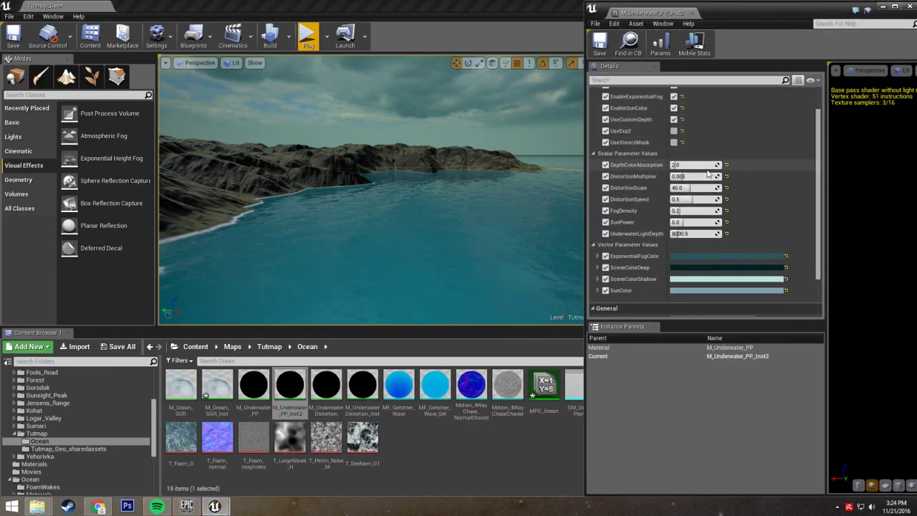
pyautogui.press('w')
pyautogui.moveTo(371, 170); pyautogui.dragTo(371, 204, button='right')
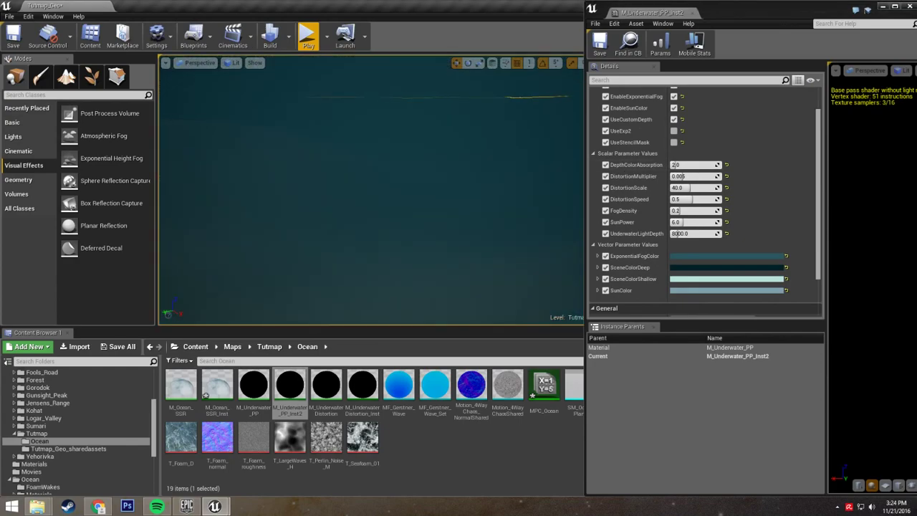
# Try a FogDensity of 1.0 in the underwater post-process material instance, and undo the FogDensity changes
pyautogui.moveTo(684, 211); pyautogui.dragTo(695, 211)
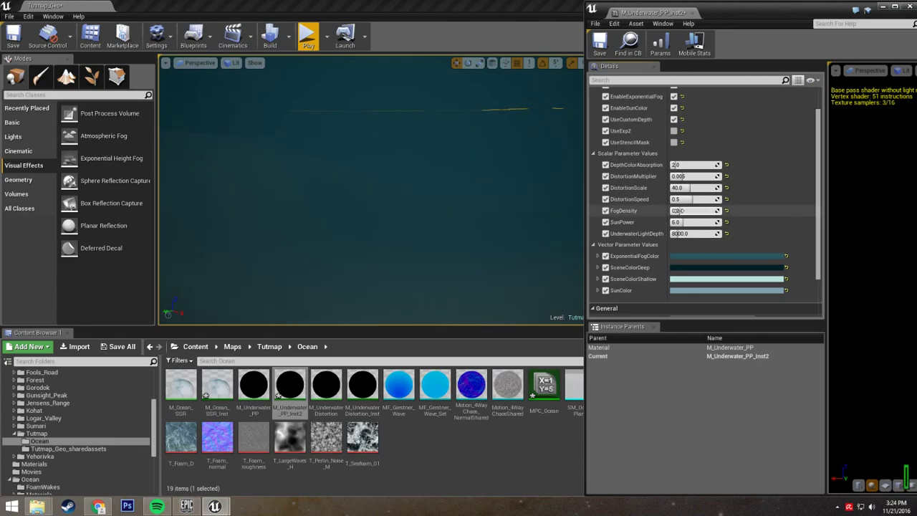
pyautogui.hotkey('ctrl', 'z')
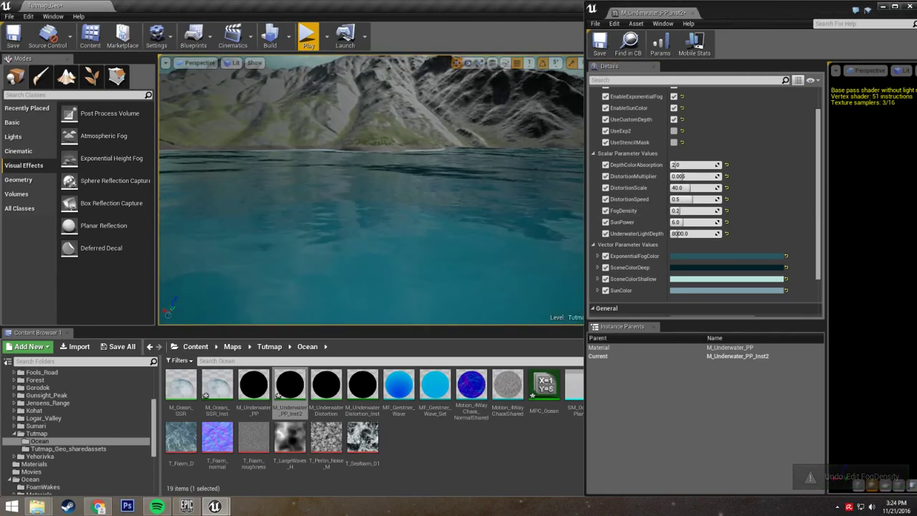
pyautogui.moveTo(680, 210); pyautogui.dragTo(721, 210)
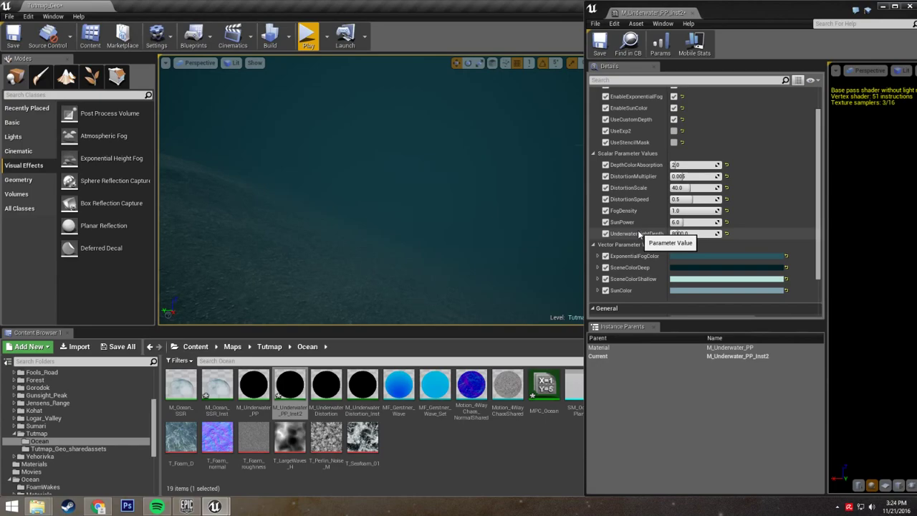
pyautogui.hotkey('ctrl', 'z')
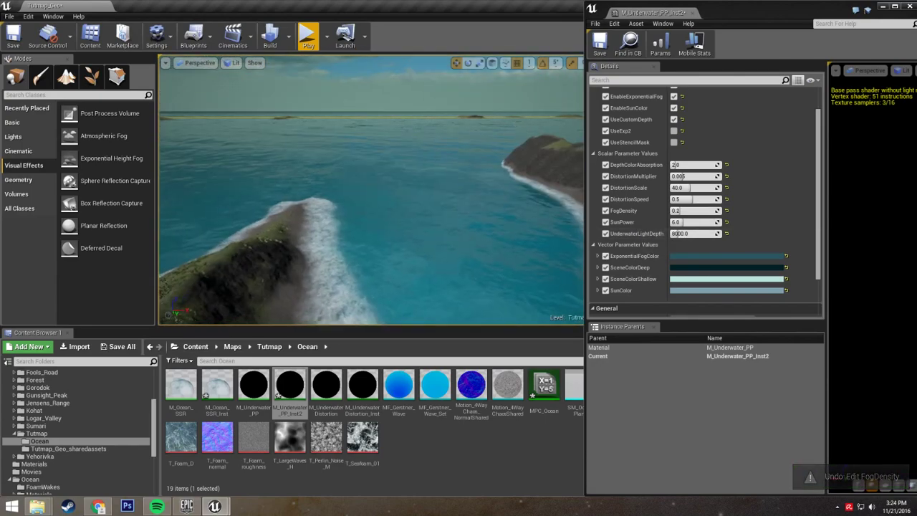
# Inspect the ocean and its shoreline from above and below the water surface with the underwater effect applied
pyautogui.press('s')
pyautogui.press('w')
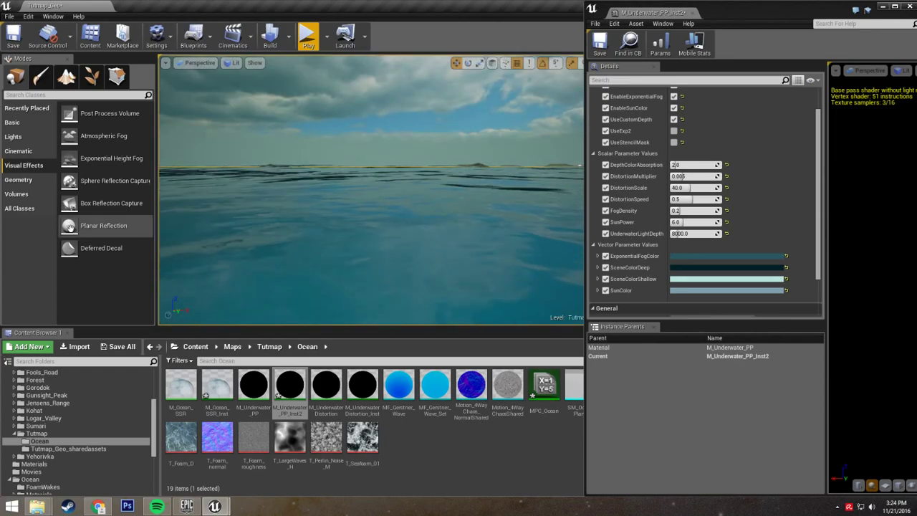
pyautogui.moveTo(344, 189); pyautogui.dragTo(534, 192, button='right')
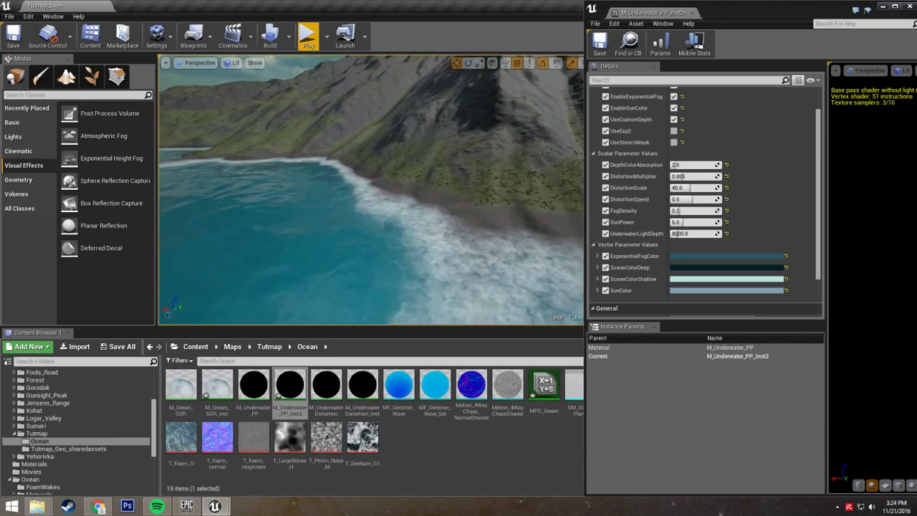
pyautogui.moveTo(430, 192); pyautogui.dragTo(315, 193, button='right')
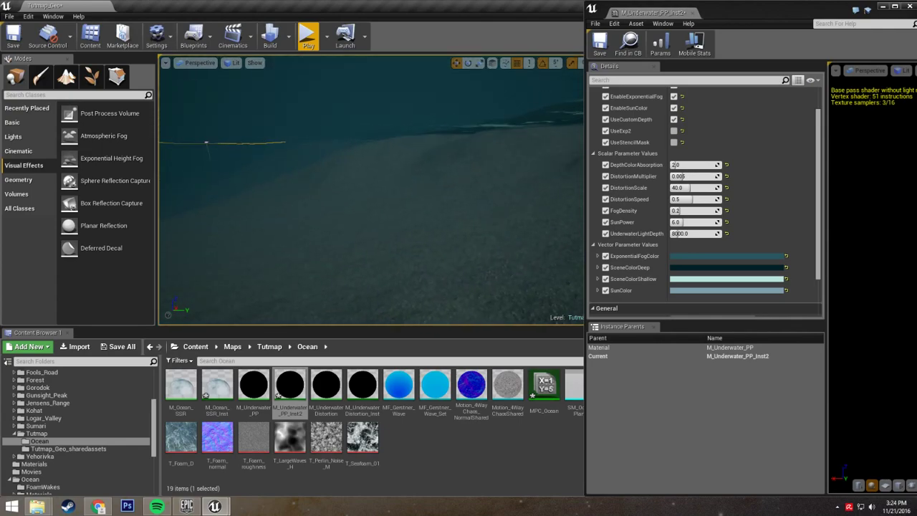
pyautogui.moveTo(371, 192)
pyautogui.mouseDown(button='right')
pyautogui.moveTo(430, 137)
pyautogui.moveTo(431, 215)
pyautogui.moveTo(365, 194)
pyautogui.mouseUp(button='right')
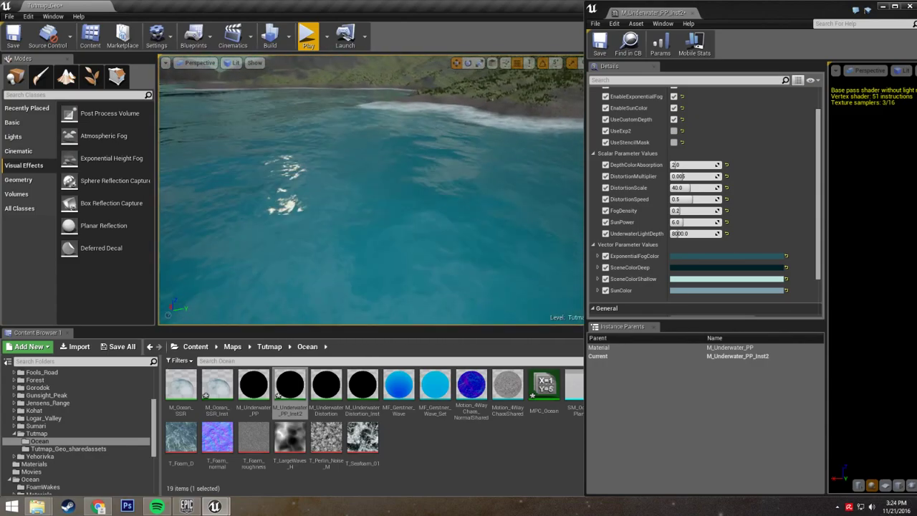
# Play the level in the editor from the shore, walk the character underwater to check the effect, and end the session
pyautogui.moveTo(371, 190); pyautogui.dragTo(350, 208, button='right')
pyautogui.click(313, 44)
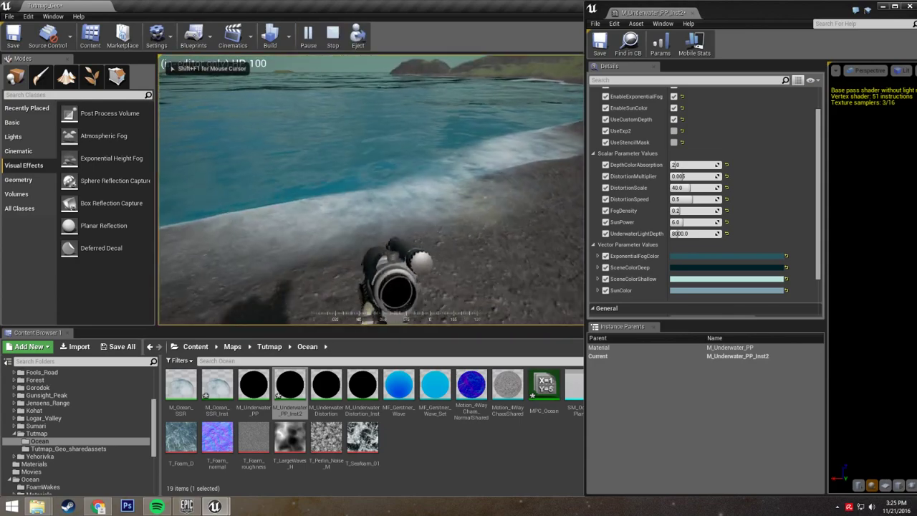
pyautogui.press('w')
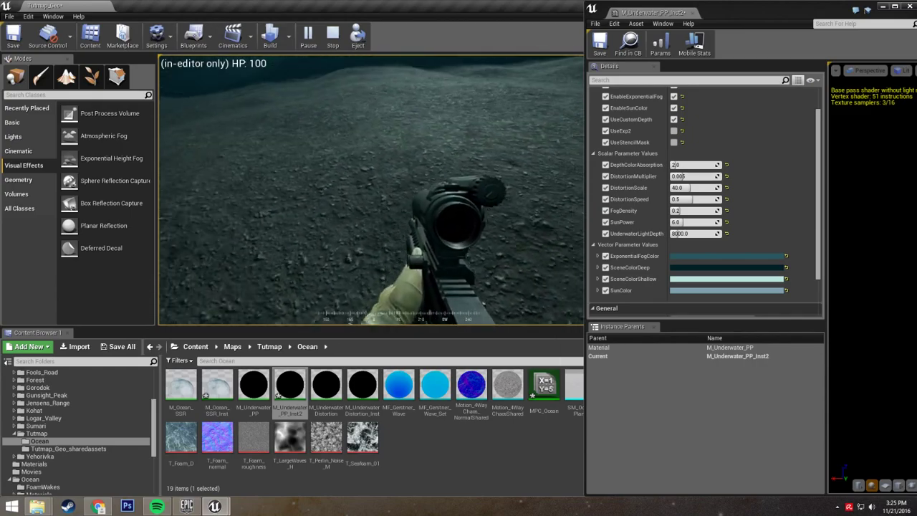
pyautogui.hotkey('shift', 'w')
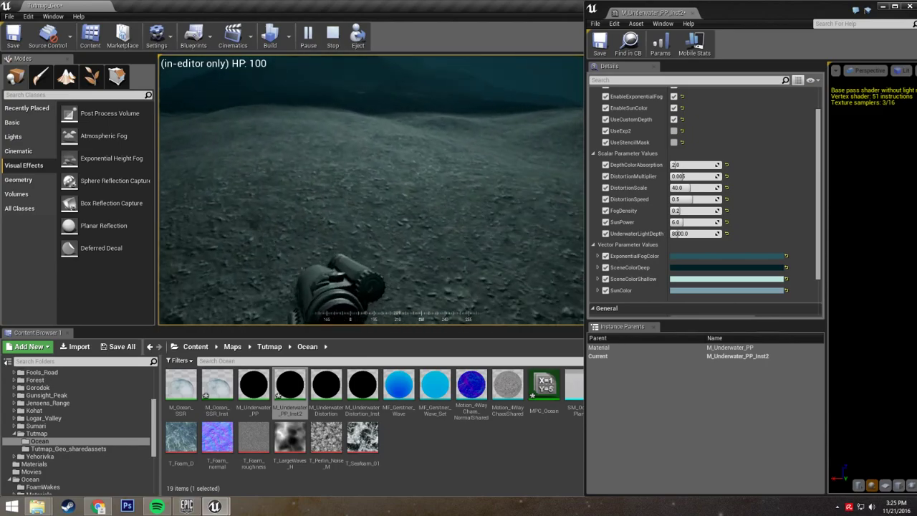
pyautogui.press('Escape')
# Bring the view back above the ocean and close the M_Underwater_PP_Inst2 material instance editor
pyautogui.press('w')
pyautogui.moveTo(371, 190); pyautogui.dragTo(354, 205, button='right')
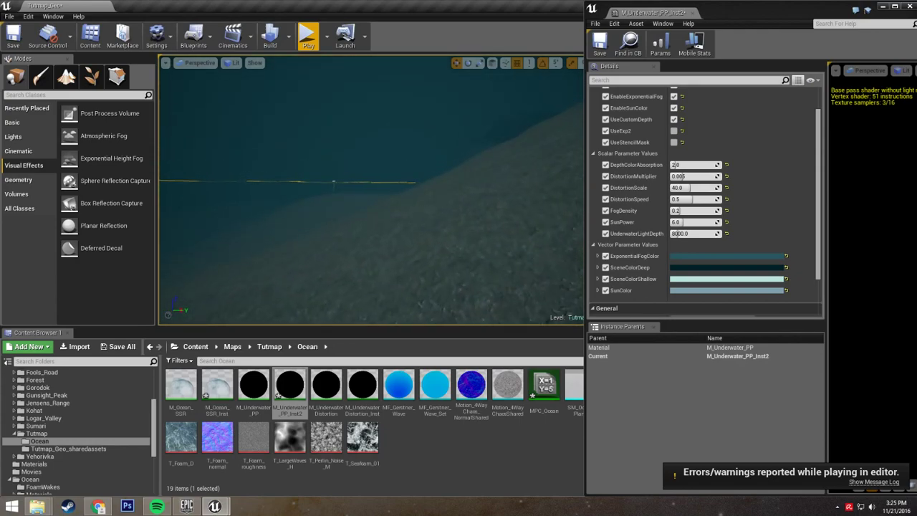
pyautogui.moveTo(290, 206); pyautogui.dragTo(549, 225, button='right')
pyautogui.press('e')
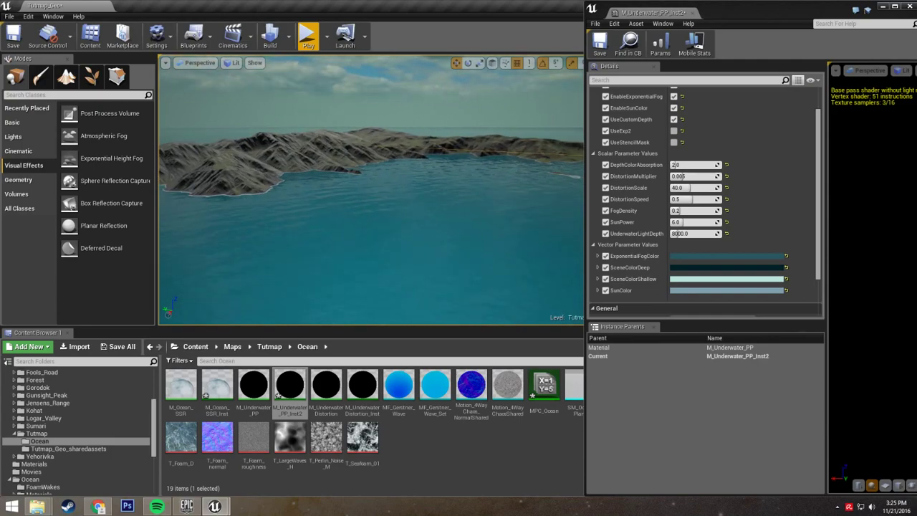
pyautogui.click(907, 7)
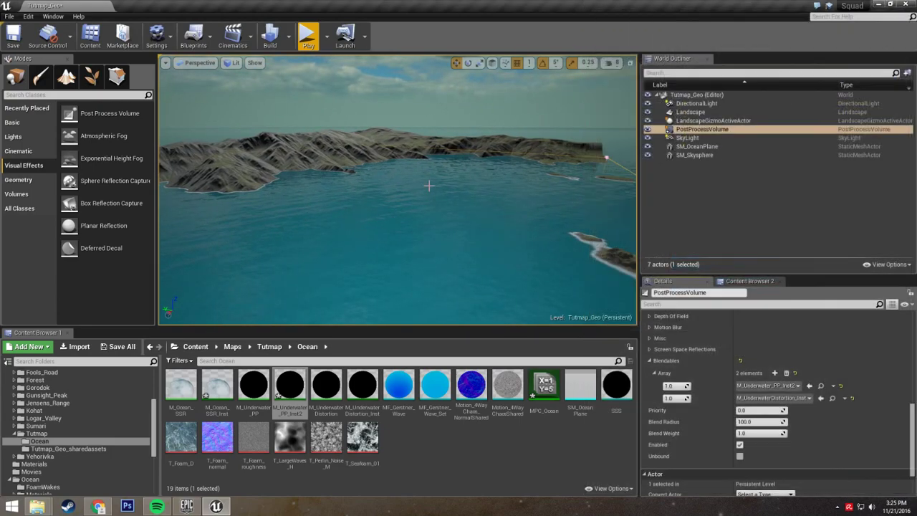
# Fly across the ocean and below its surface to examine the water and the underwater post-process look in the level viewport
pyautogui.moveTo(398, 201); pyautogui.dragTo(513, 199, button='right')
pyautogui.press('w')
pyautogui.press('s')
pyautogui.press('w')
pyautogui.press('w')
pyautogui.press('w')
pyautogui.press('w')
pyautogui.moveTo(316, 274); pyautogui.dragTo(419, 299, button='right')
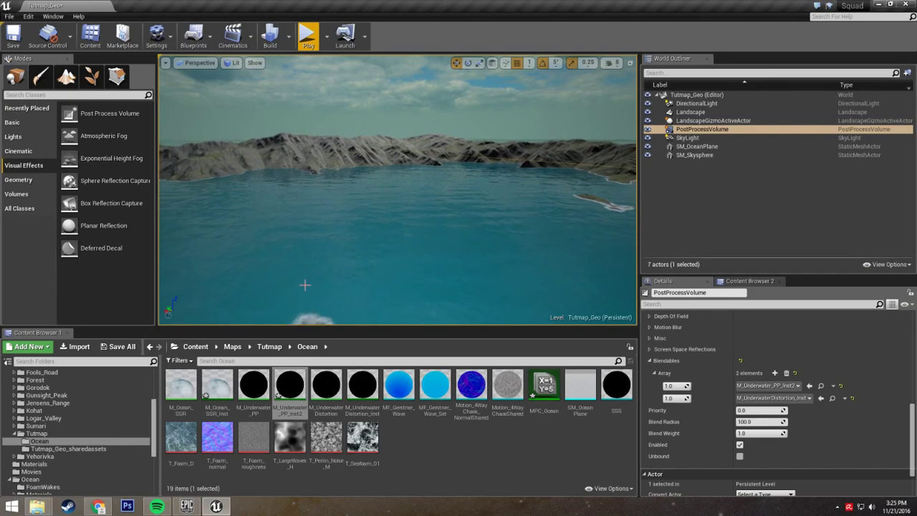
pyautogui.moveTo(317, 274); pyautogui.dragTo(403, 256, button='right')
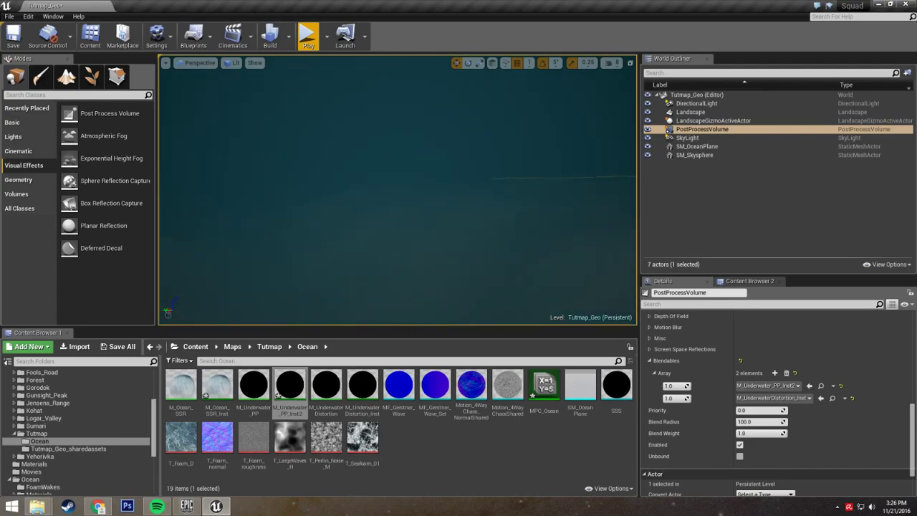